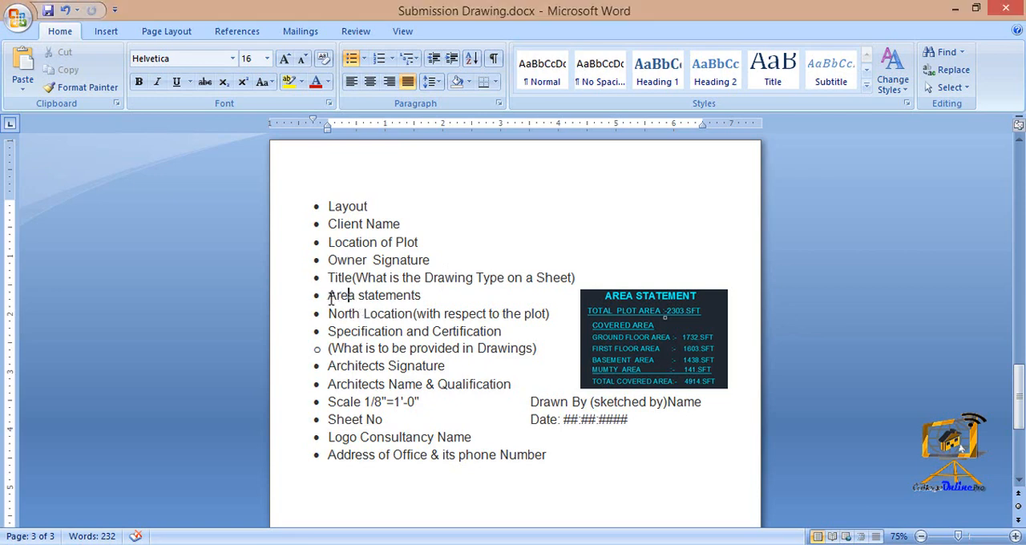
- Highlight the area statements, 1/8" scale and date entries in the submission drawing checklist to review them
drag(328, 295, 404, 300)
click(425, 300)
drag(364, 405, 389, 406)
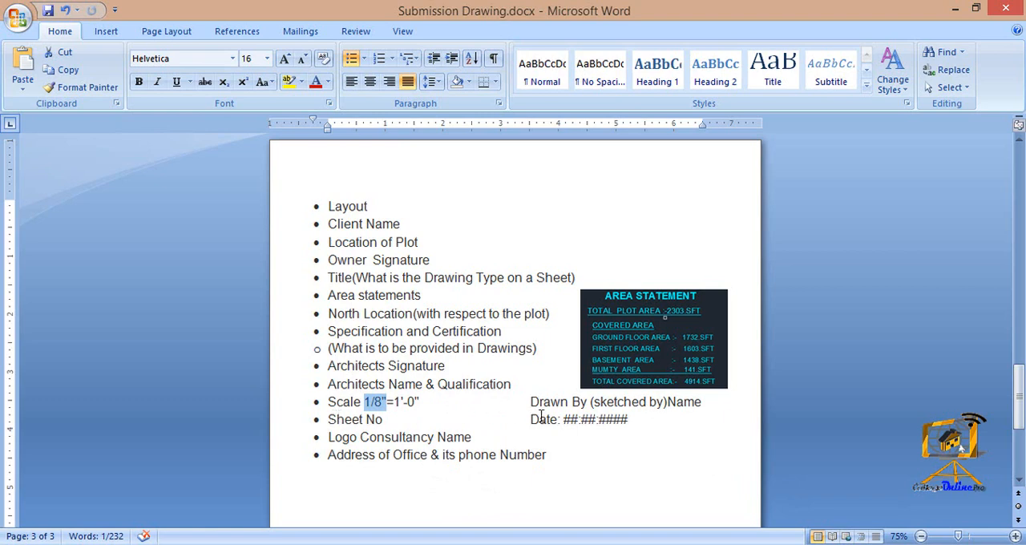
drag(530, 418, 657, 421)
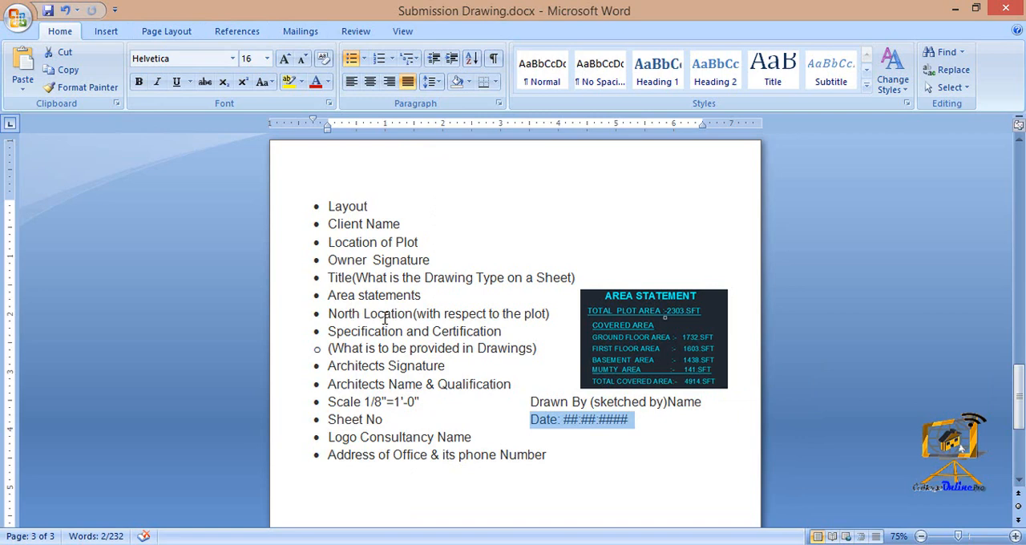
- Add a "Scheduling Openings" bullet below the Title entry, correcting the spelling of "Scheduling"
click(575, 278)
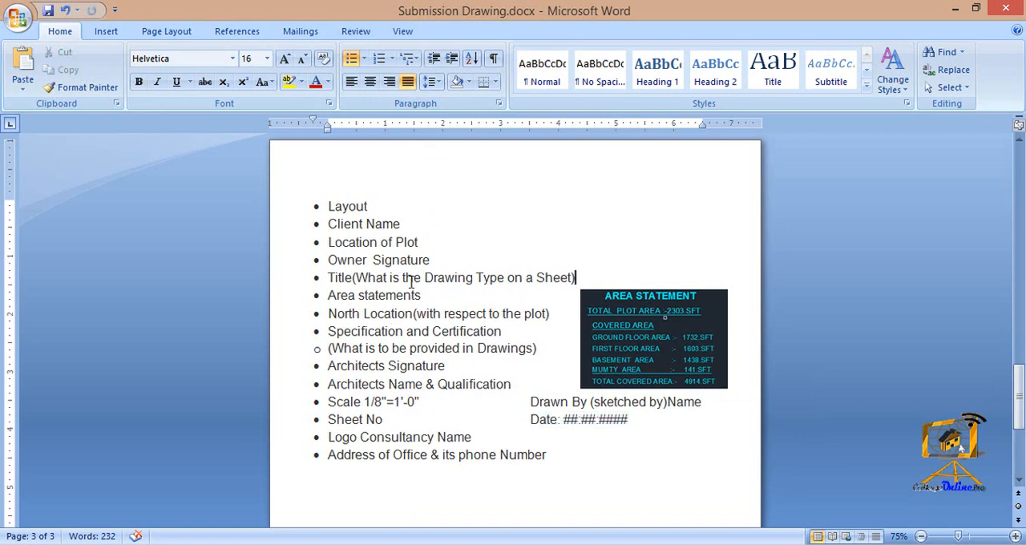
key(Return)
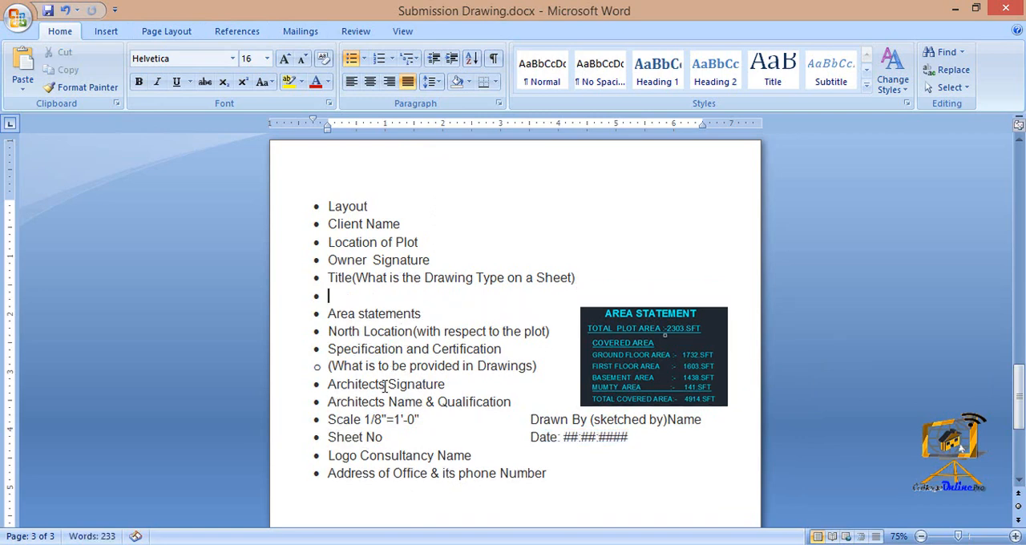
text(Sch)
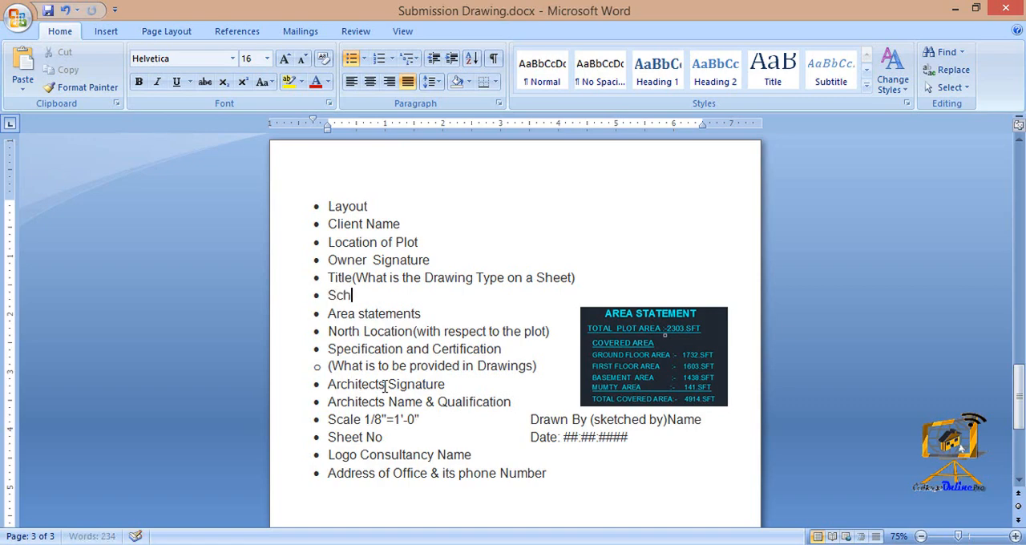
text(edulling)
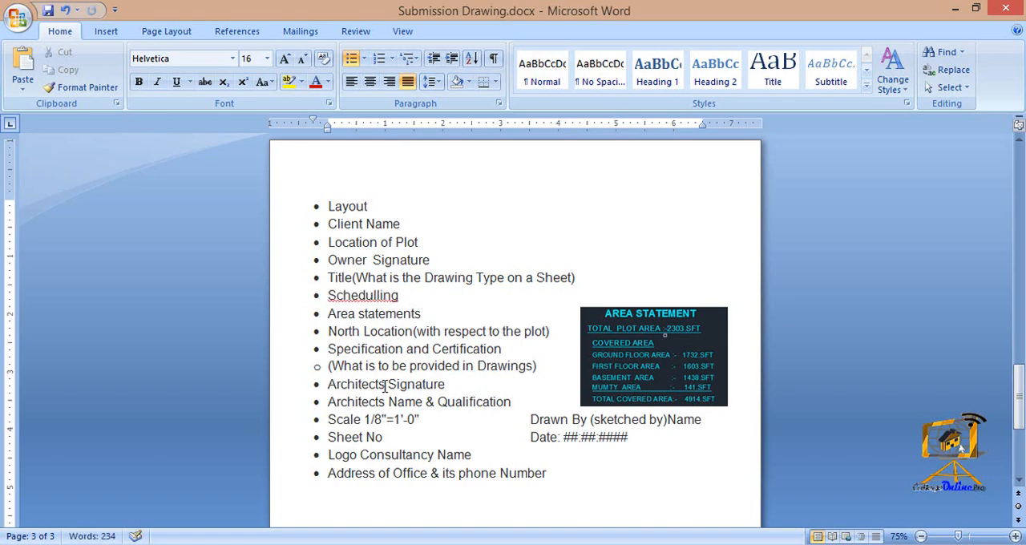
right_click(376, 302)
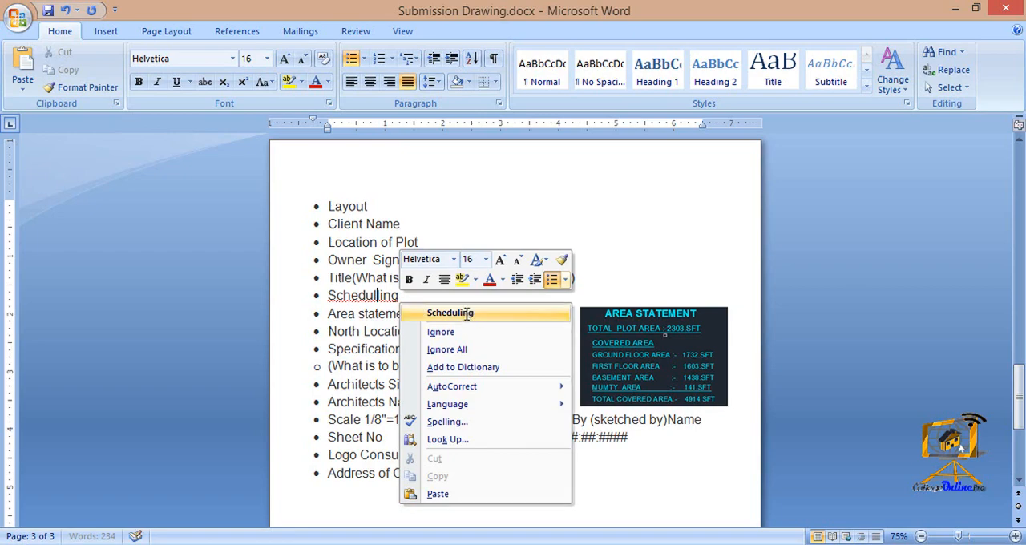
click(417, 311)
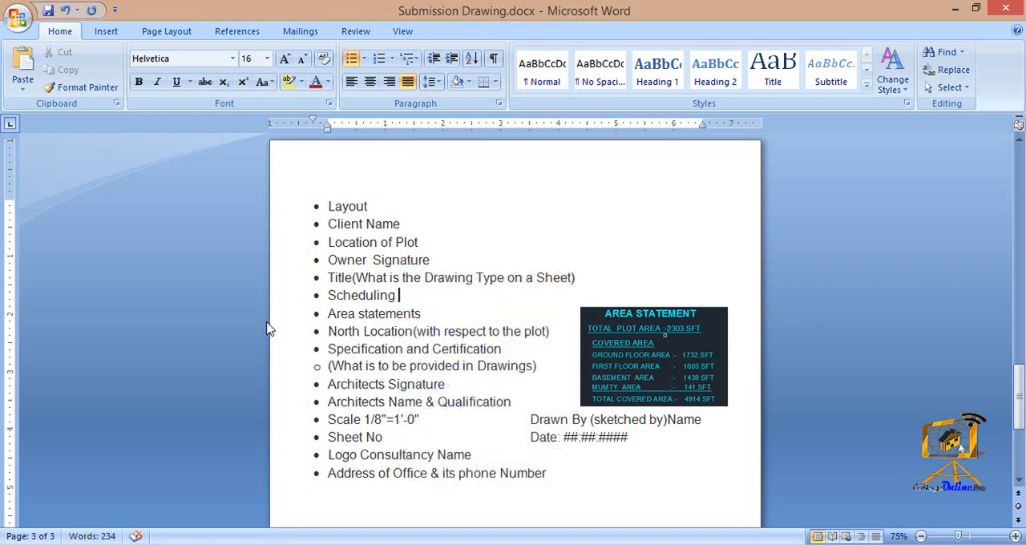
text(Openings)
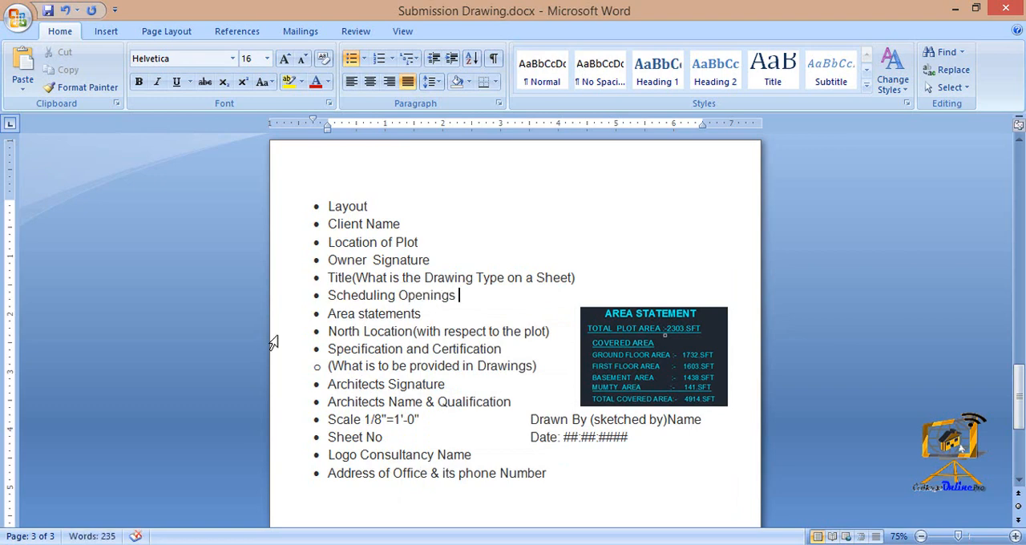
- Highlight the whole Scheduling Openings bullet in the checklist
click(380, 365)
drag(330, 294, 395, 295)
click(417, 295)
click(469, 297)
drag(471, 297, 331, 295)
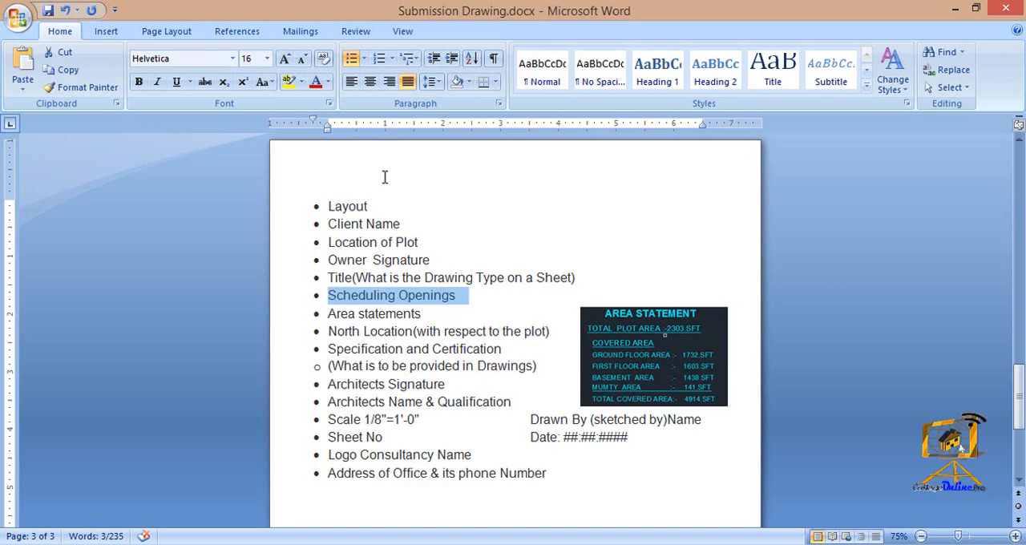
- Switch to the submission drawing in AutoCAD and restore its window from full screen to a smaller size
mouse_move(418, 544)
mouse_move(469, 544)
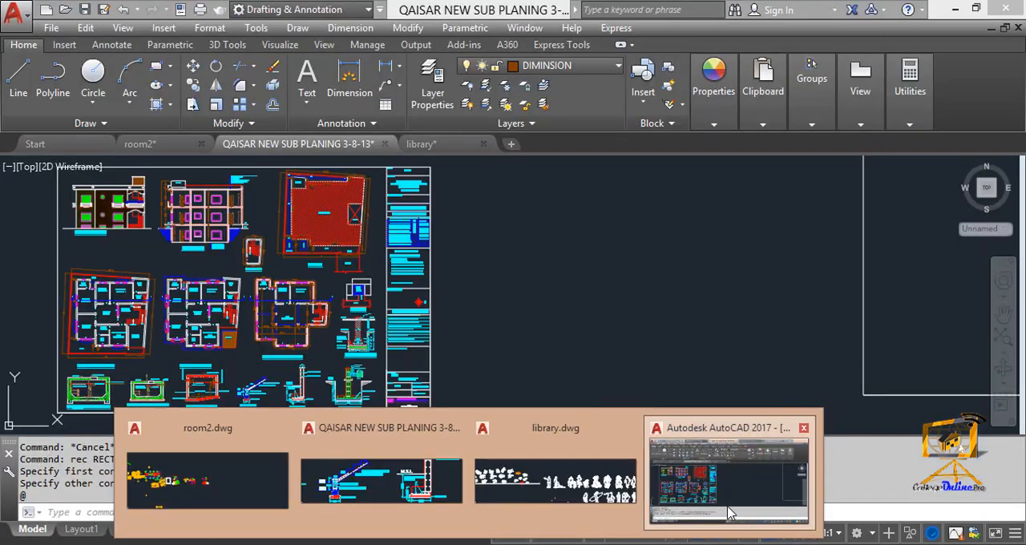
click(731, 513)
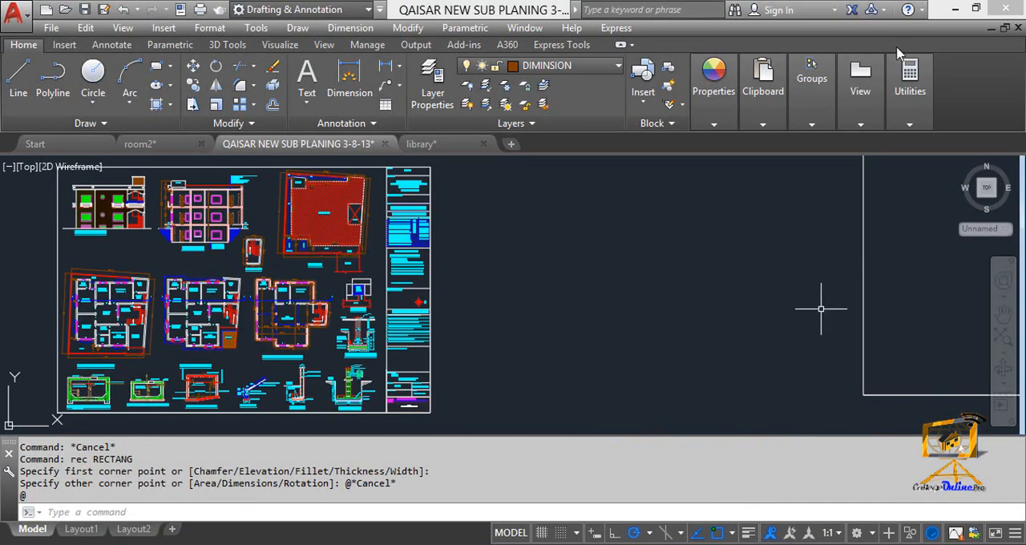
click(975, 7)
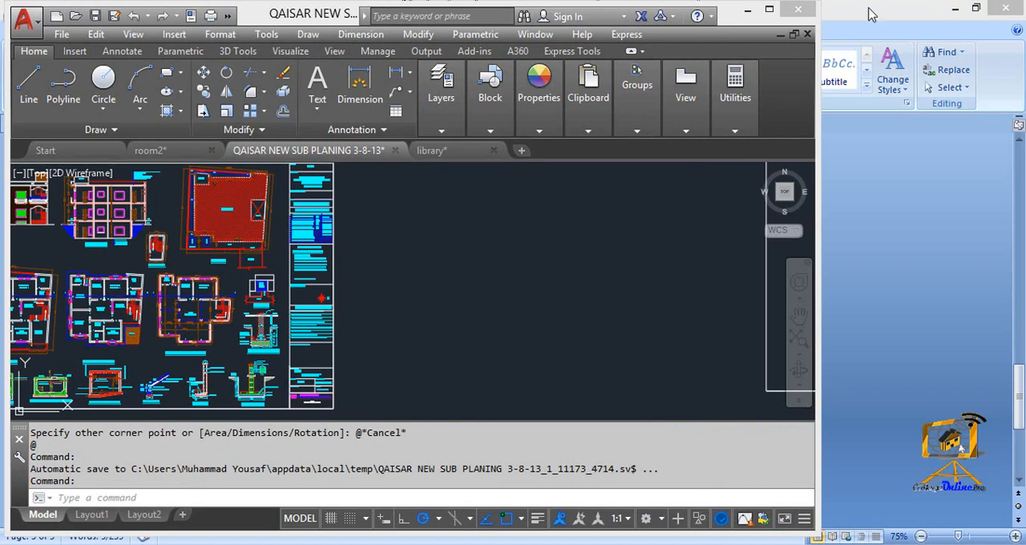
- Switch back to the Word checklist, restore its window down, narrow it and place it beside the AutoCAD window
click(918, 14)
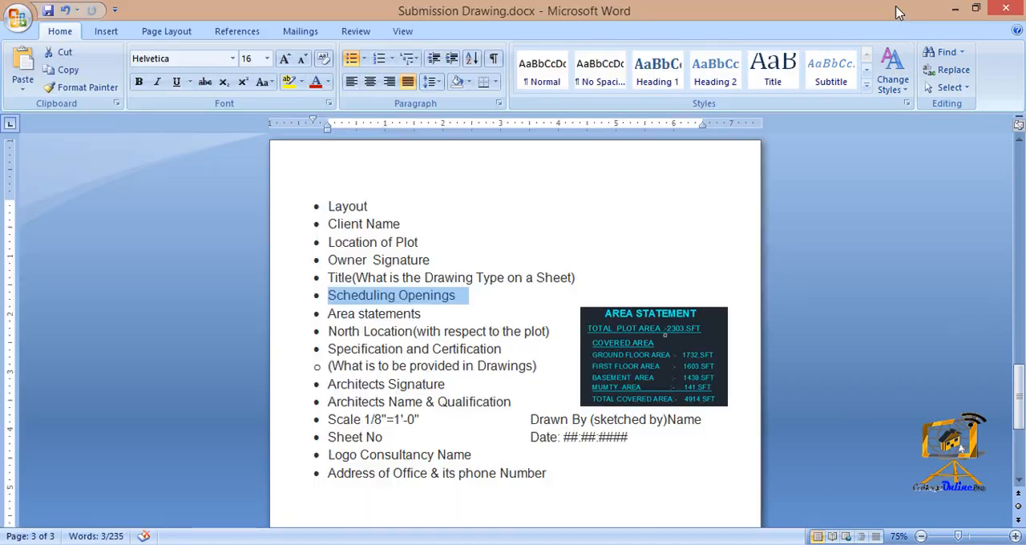
click(984, 8)
drag(4, 215, 527, 246)
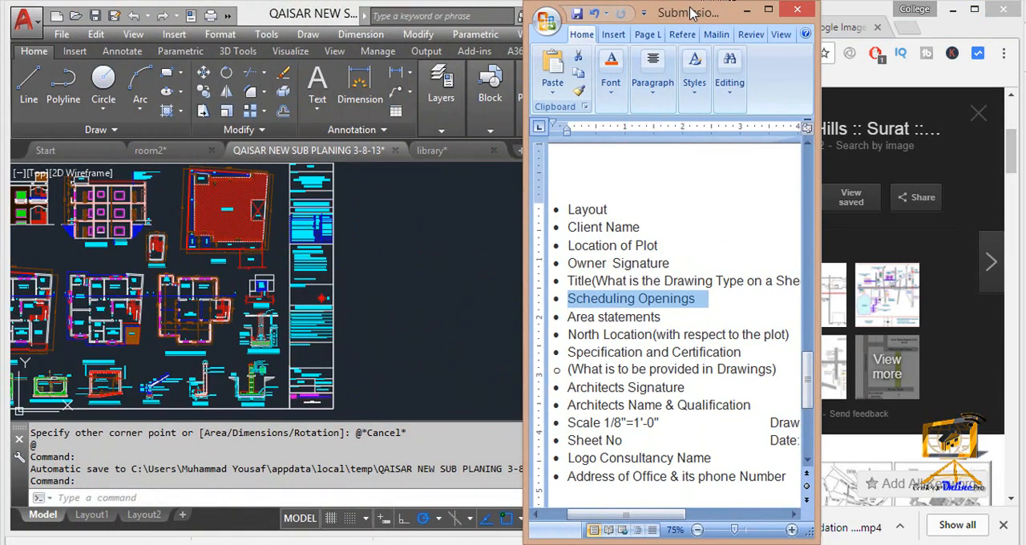
drag(691, 14, 909, 26)
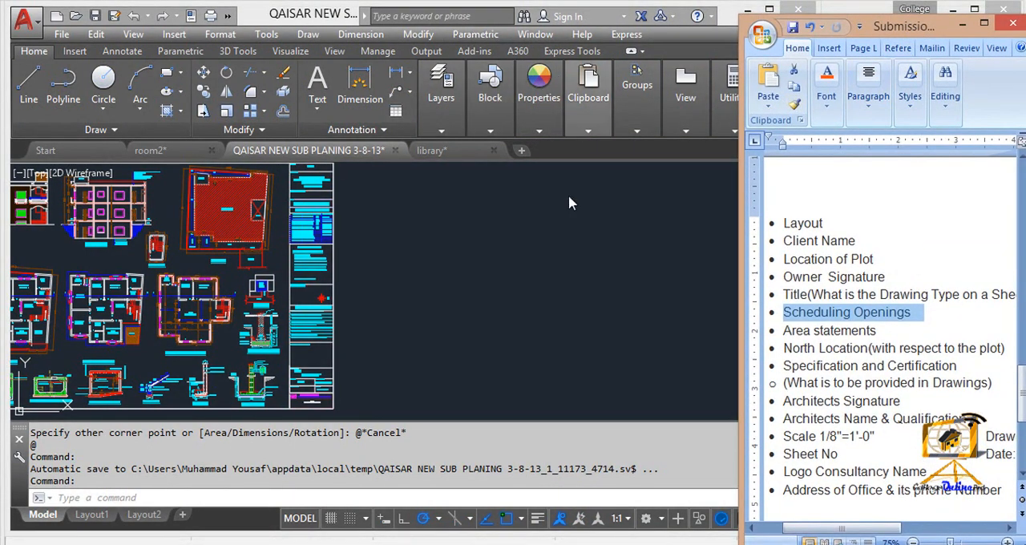
- Resize the AutoCAD window so it fills the space up to the edge of the Word checklist
click(568, 203)
drag(818, 220, 514, 221)
middle_drag(252, 307, 315, 306)
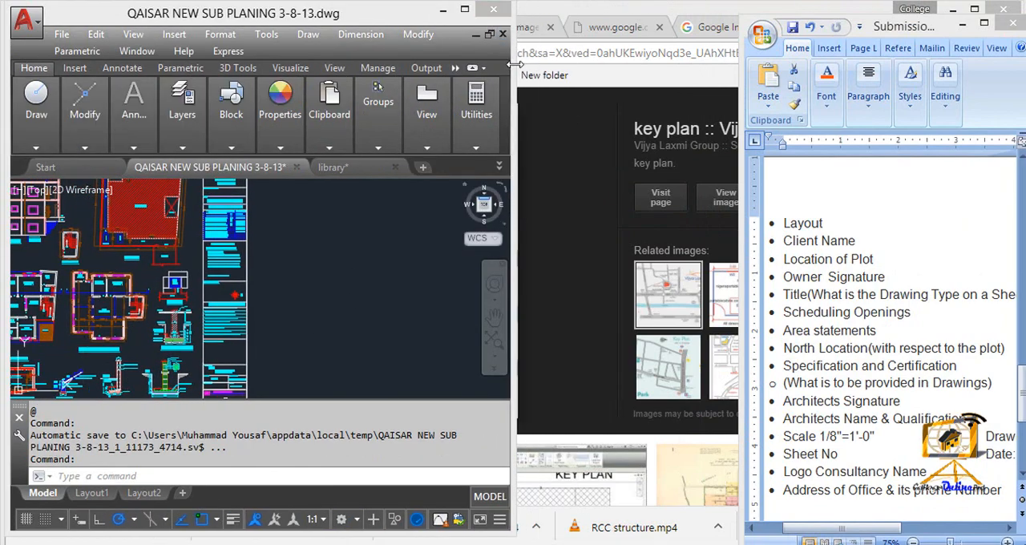
drag(515, 64, 731, 79)
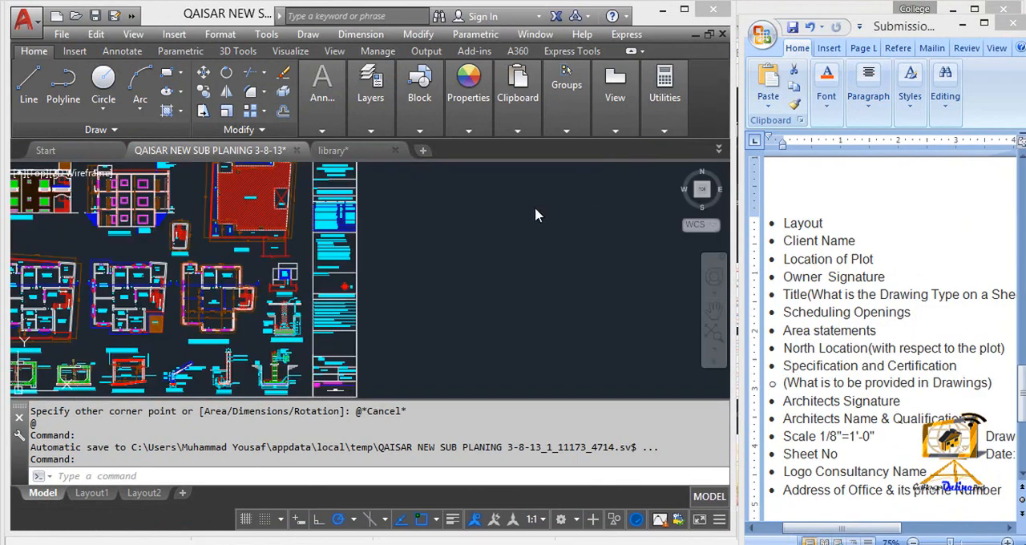
- Examine the overall sheet layout of the submission drawing and its title block column against the checklist
click(453, 224)
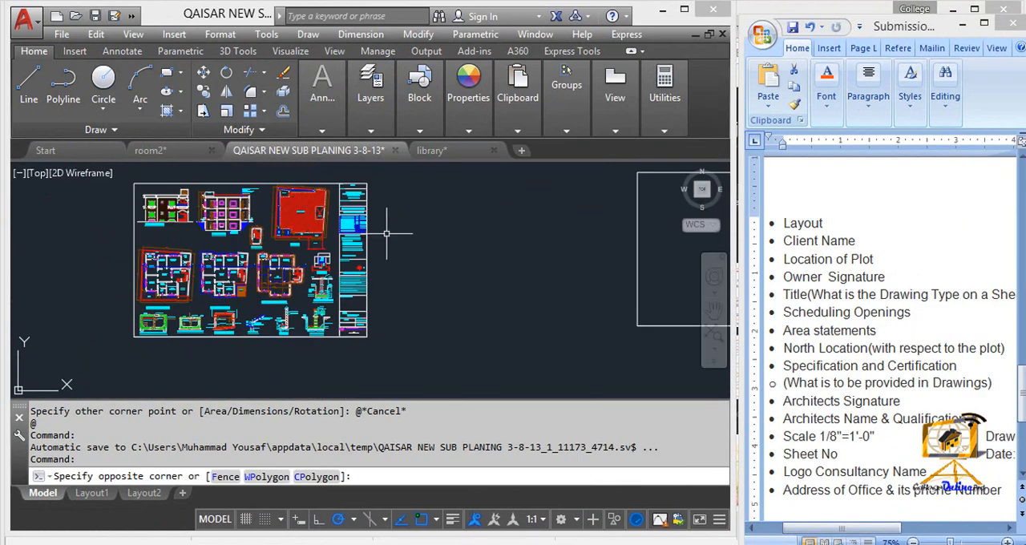
click(388, 235)
scroll(397, 232, up, 6)
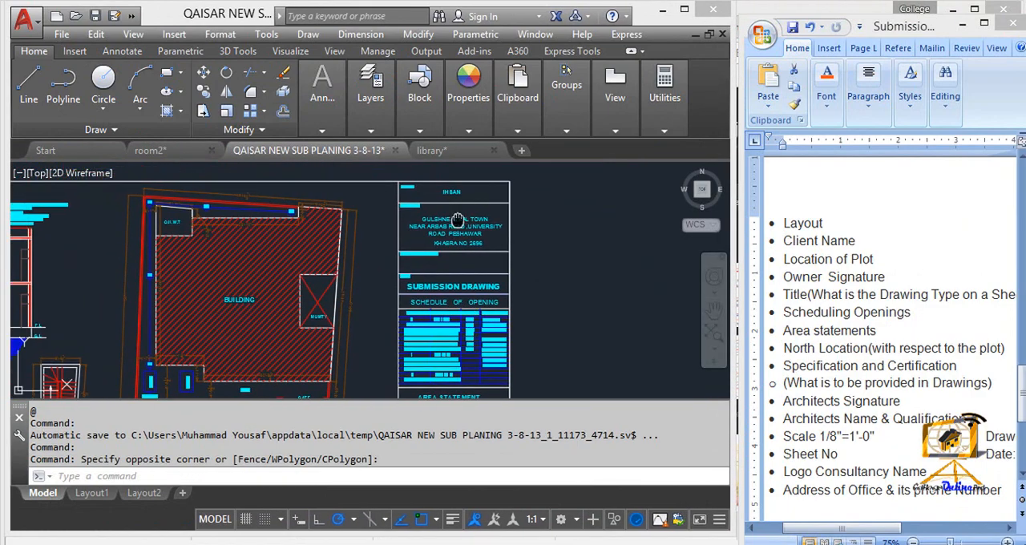
scroll(457, 220, down, 8)
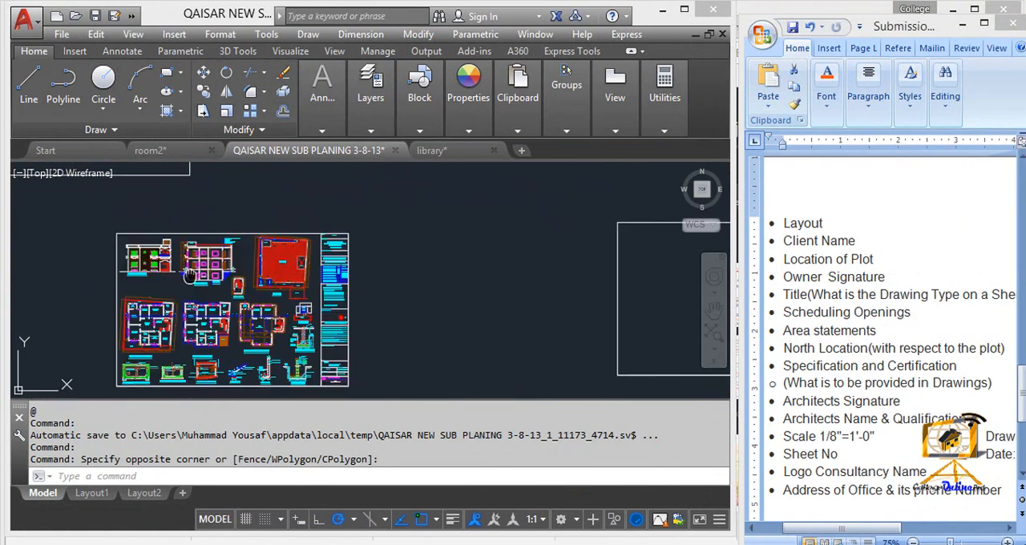
scroll(229, 245, down, 2)
mouse_move(190, 275)
middle_down()
mouse_move(229, 245)
mouse_move(482, 384)
middle_up()
scroll(363, 352, up, 4)
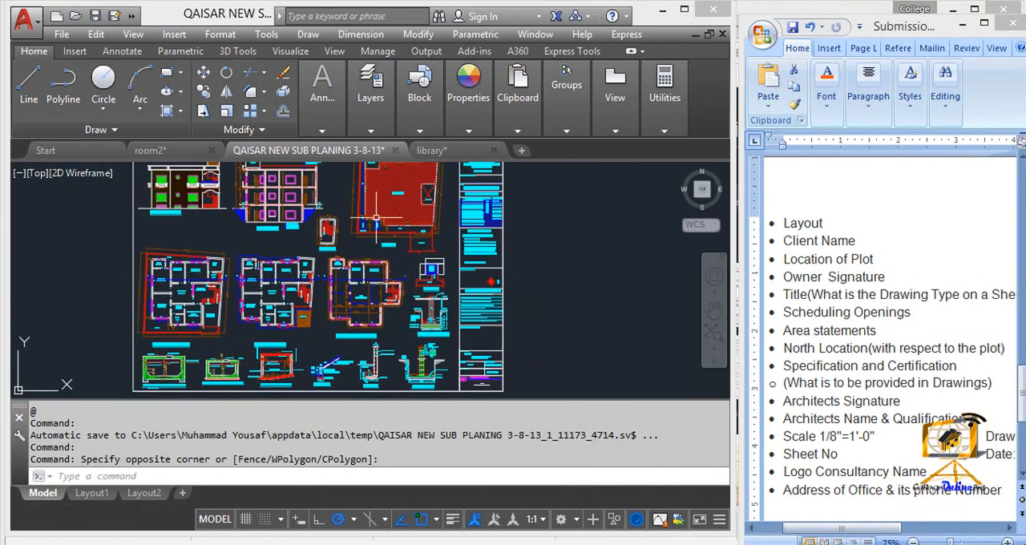
scroll(451, 213, up, 3)
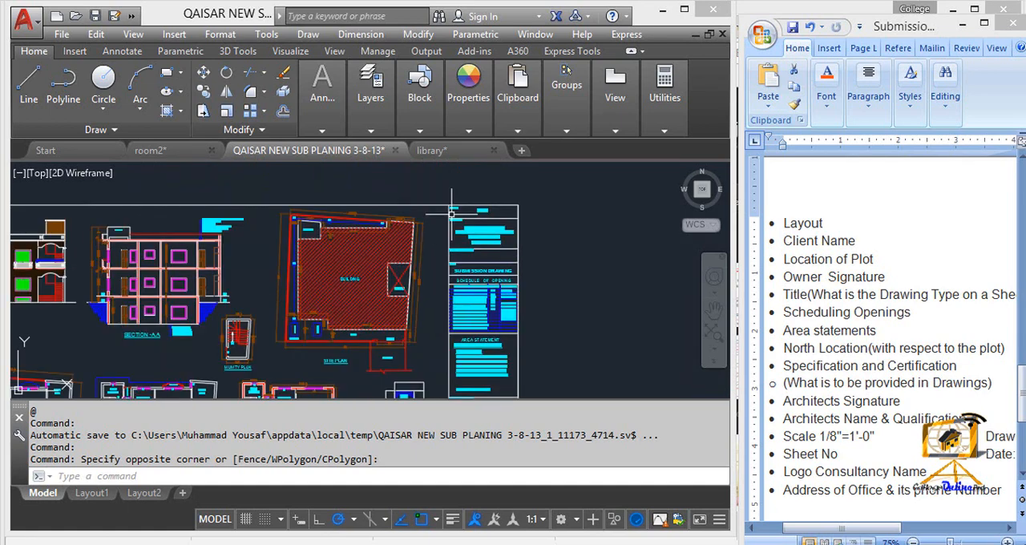
scroll(451, 212, up, 4)
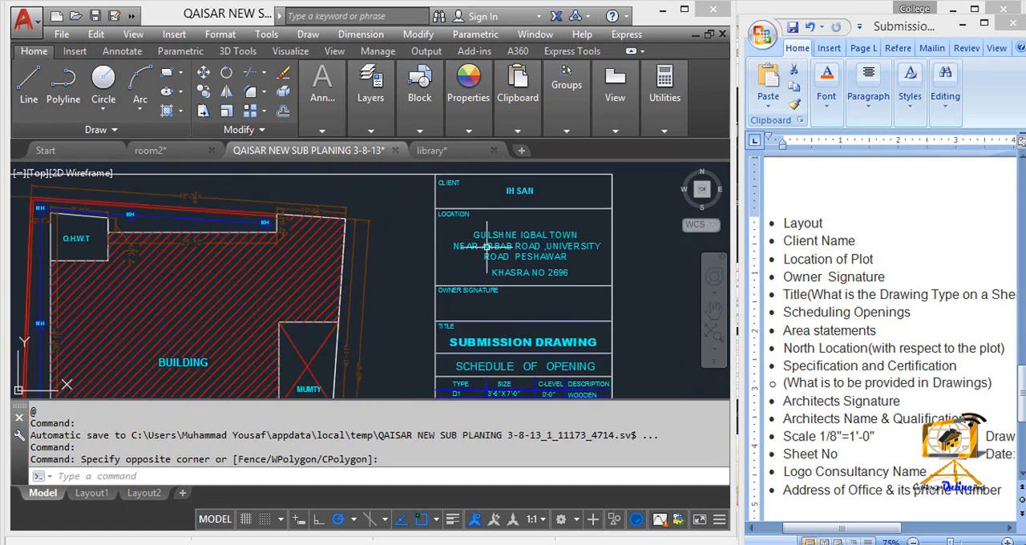
scroll(476, 247, down, 4)
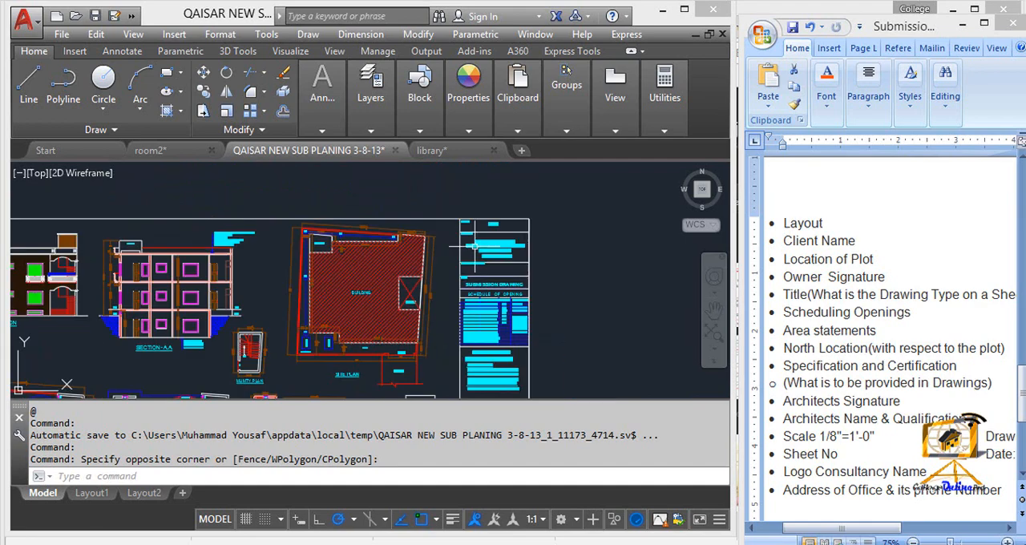
middle_drag(474, 246, 475, 144)
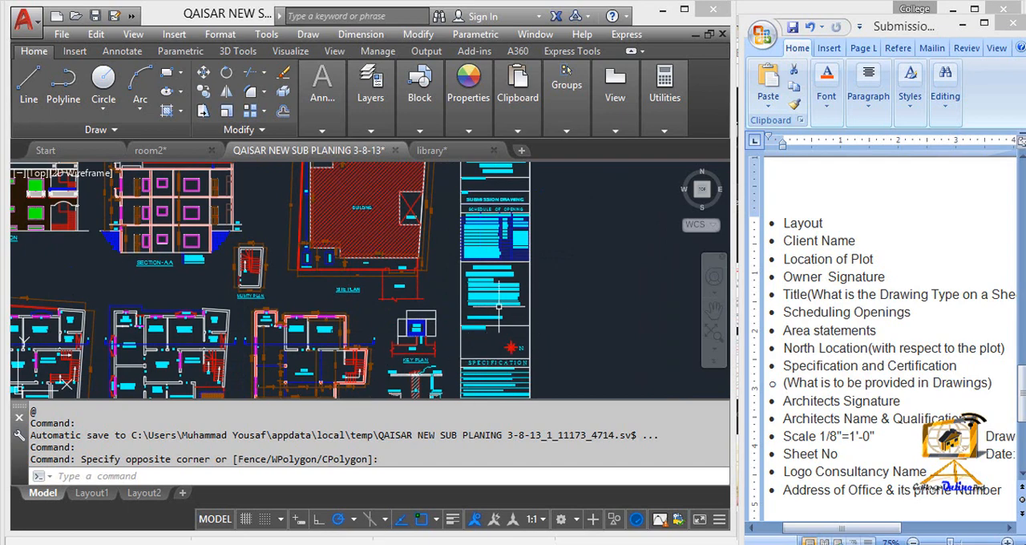
scroll(505, 293, down, 4)
scroll(495, 278, up, 2)
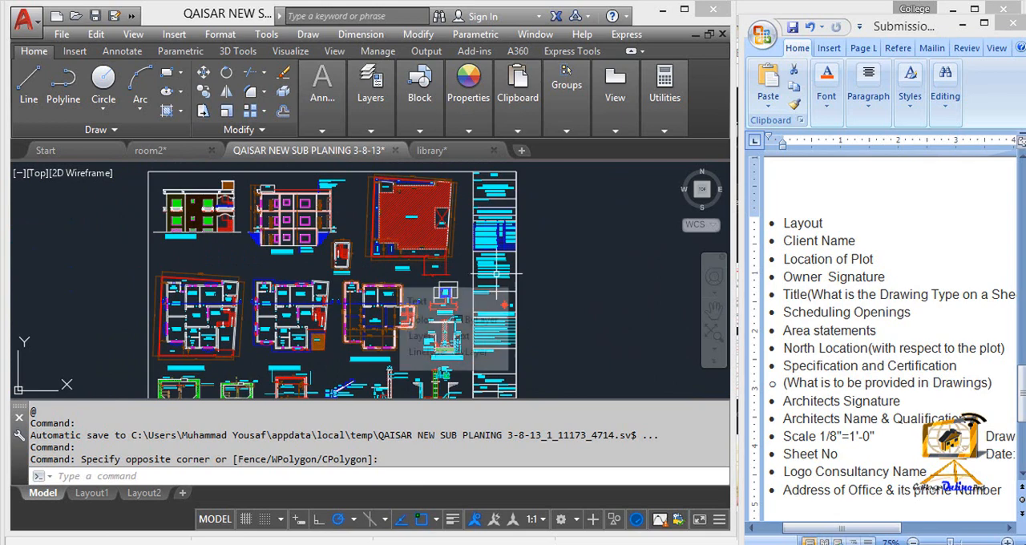
middle_drag(495, 274, 433, 290)
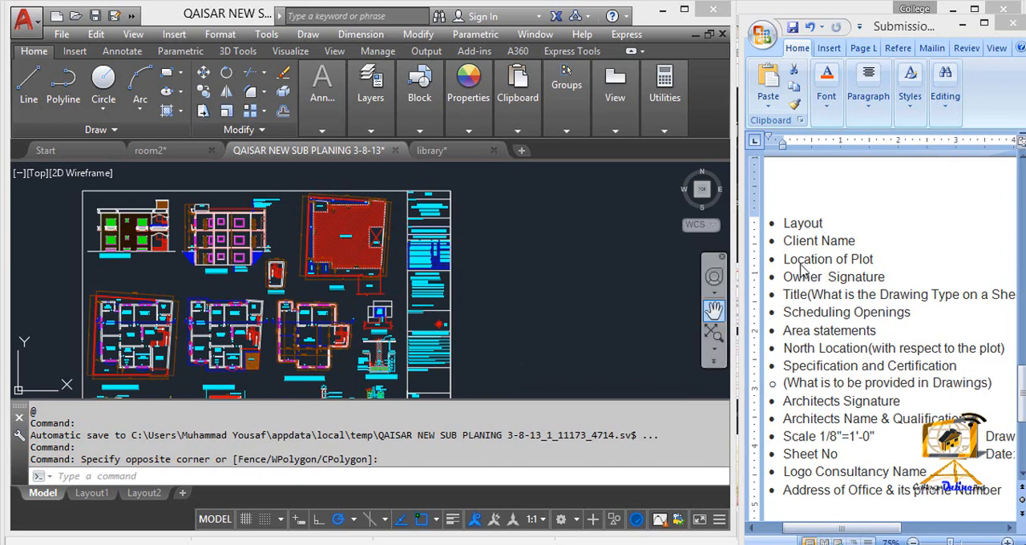
- Examine the client, location, owner signature and title fields in the sheet's title block
scroll(445, 249, up, 5)
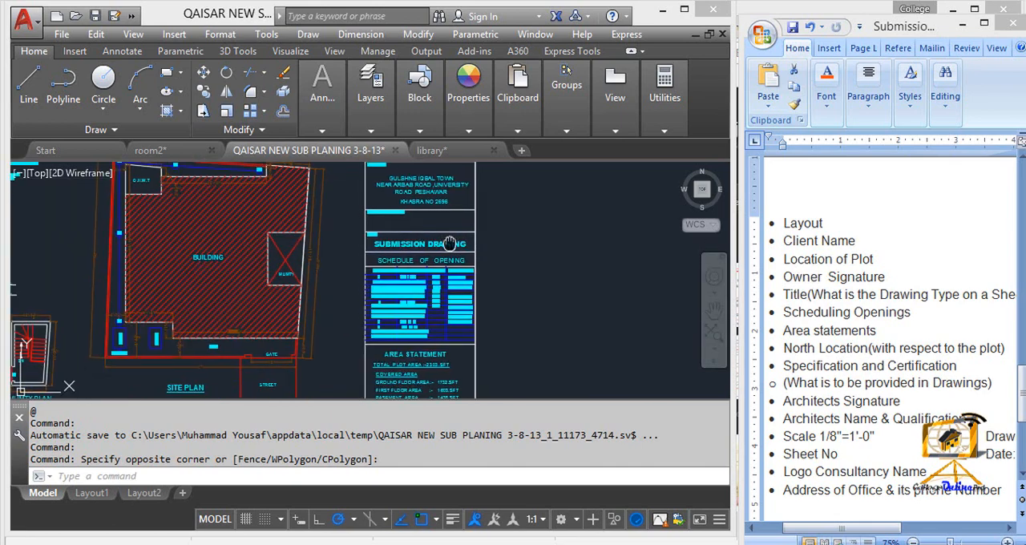
scroll(529, 257, up, 3)
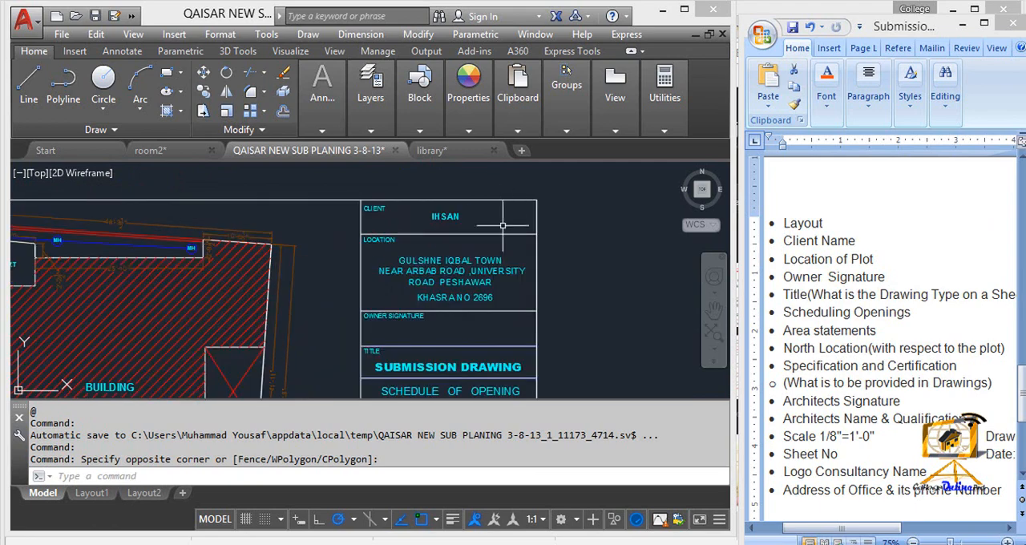
scroll(789, 234, up, 2)
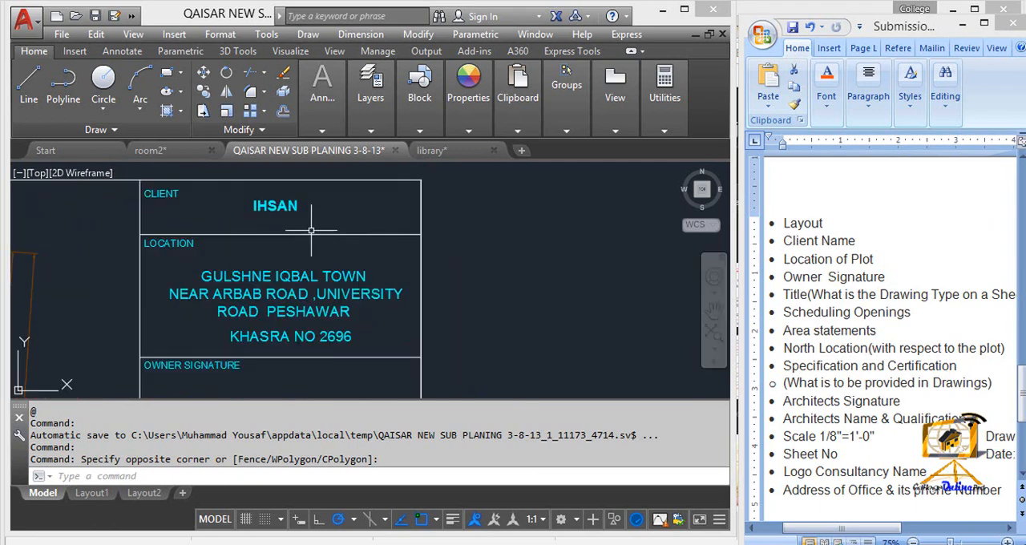
middle_drag(312, 230, 422, 232)
scroll(147, 261, down, 4)
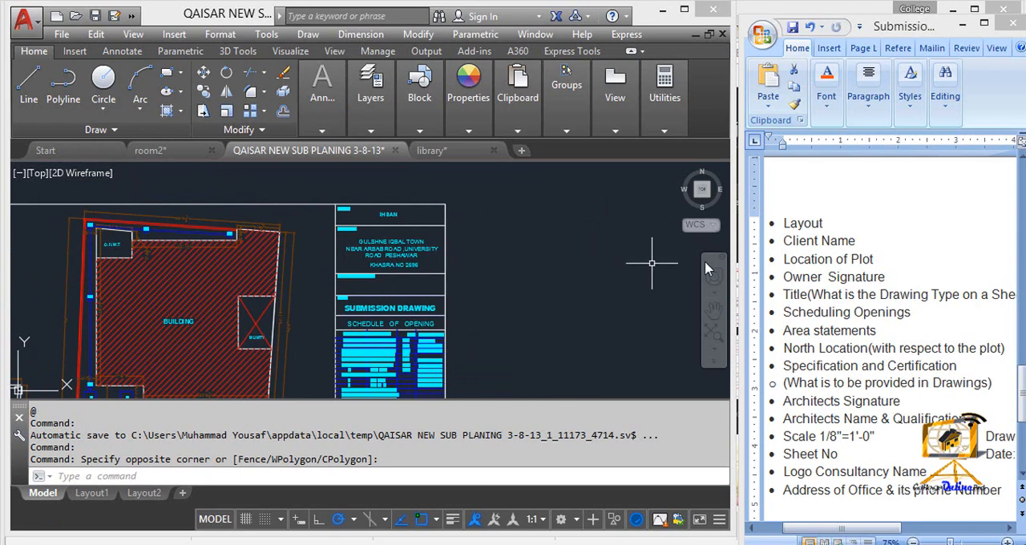
scroll(388, 241, up, 2)
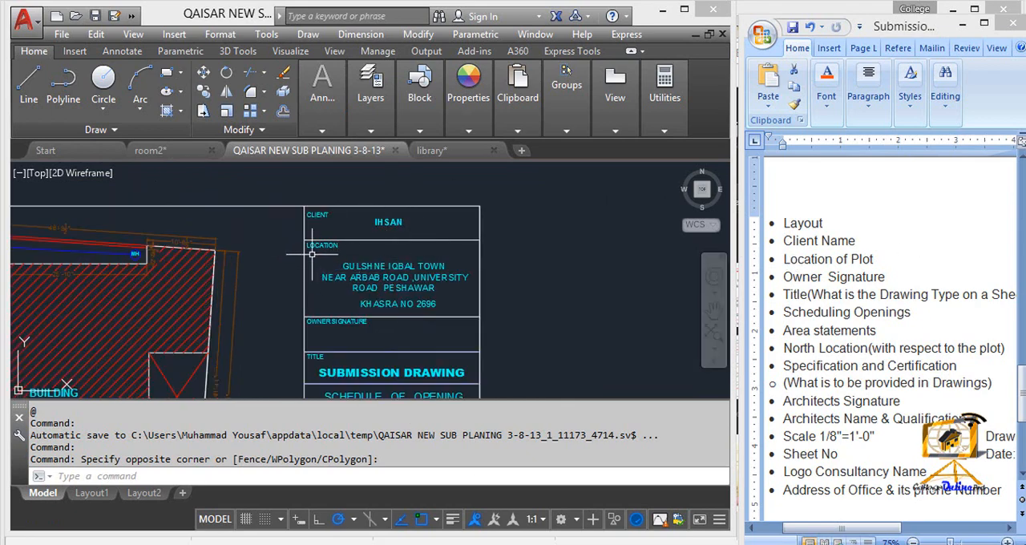
scroll(325, 266, up, 2)
middle_drag(363, 290, 383, 266)
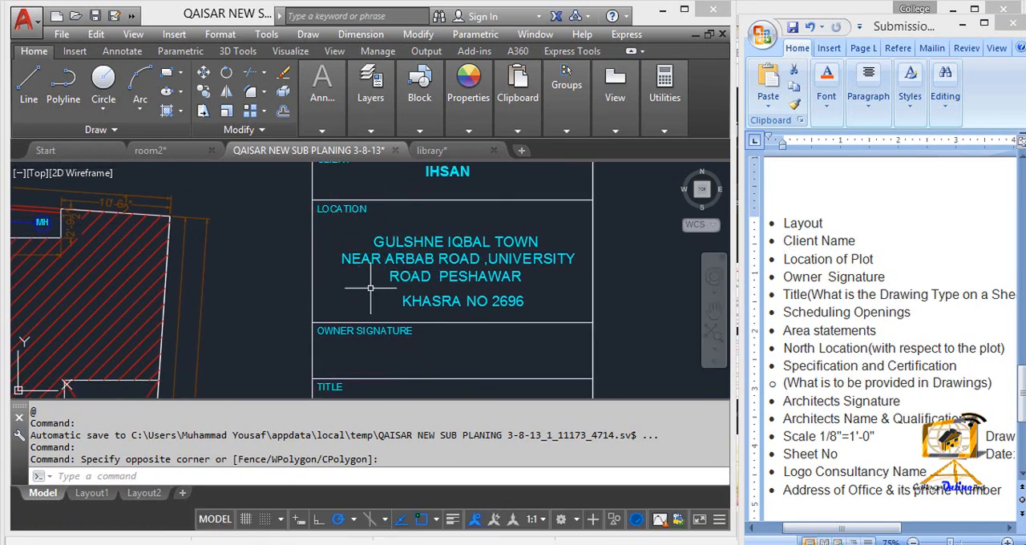
middle_drag(459, 281, 461, 215)
middle_drag(407, 281, 421, 241)
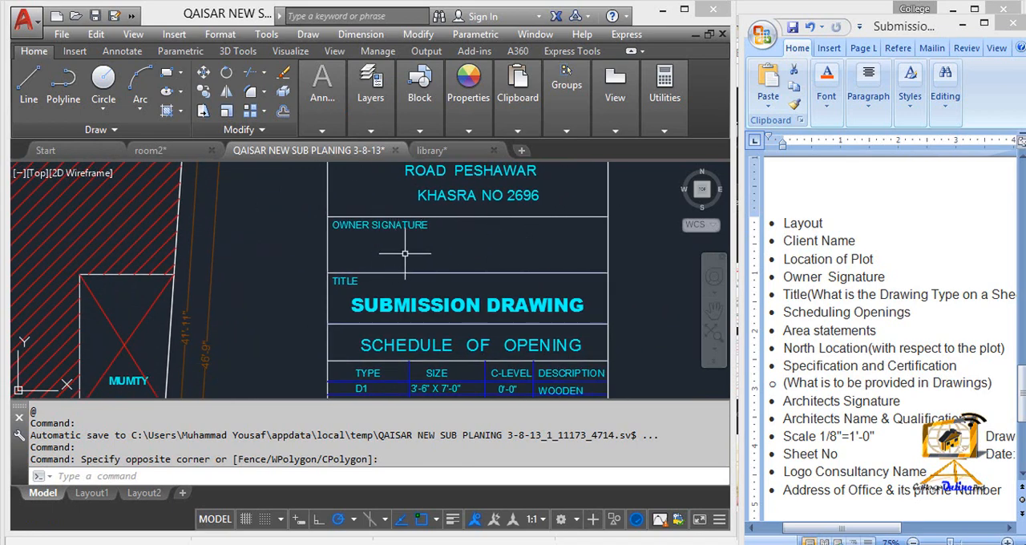
- Examine the title block's Schedule of Opening, focusing on its columns and the door types D1 to D3 with their sizes
middle_drag(425, 265, 424, 215)
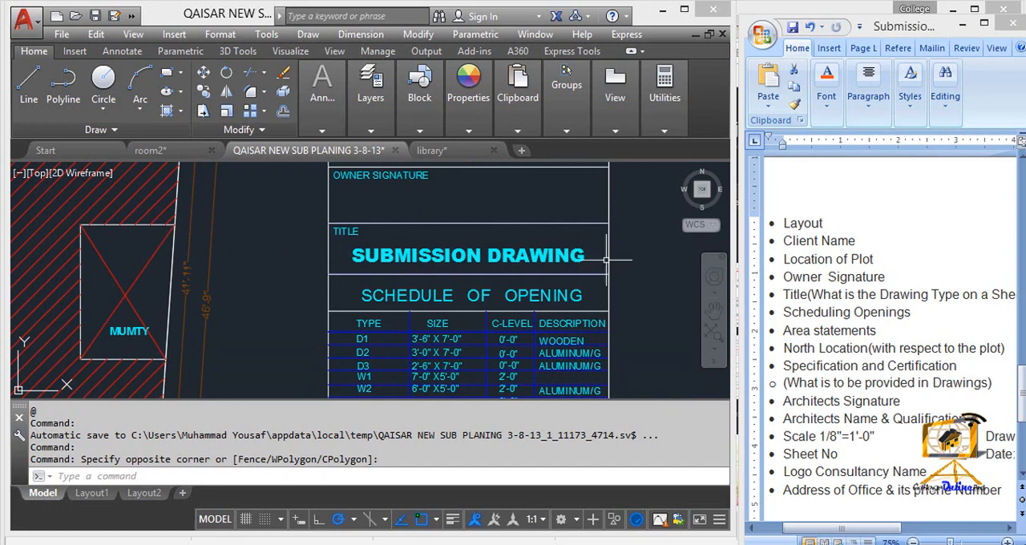
middle_drag(469, 287, 418, 232)
middle_drag(591, 309, 584, 268)
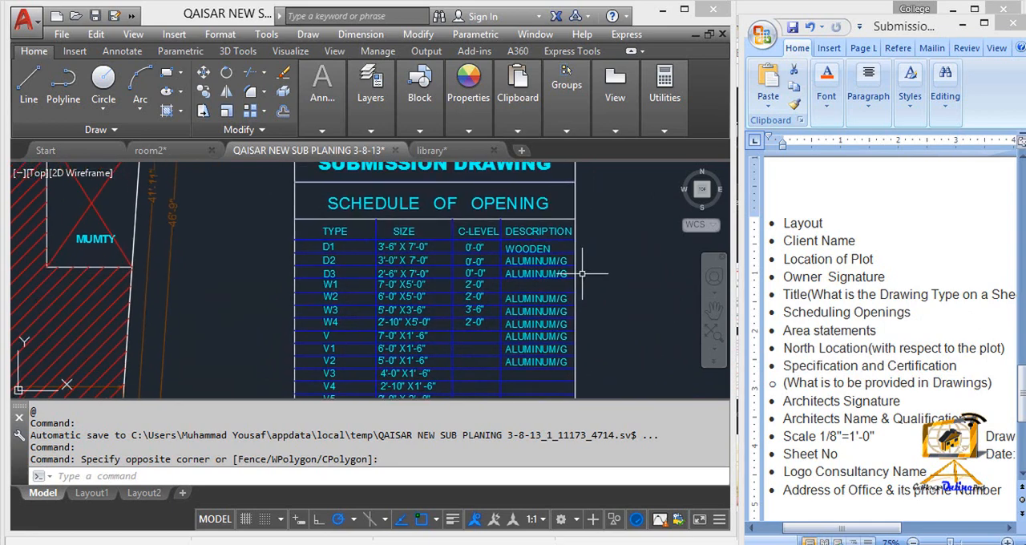
mouse_move(437, 281)
middle_down()
mouse_move(454, 243)
mouse_move(449, 259)
middle_up()
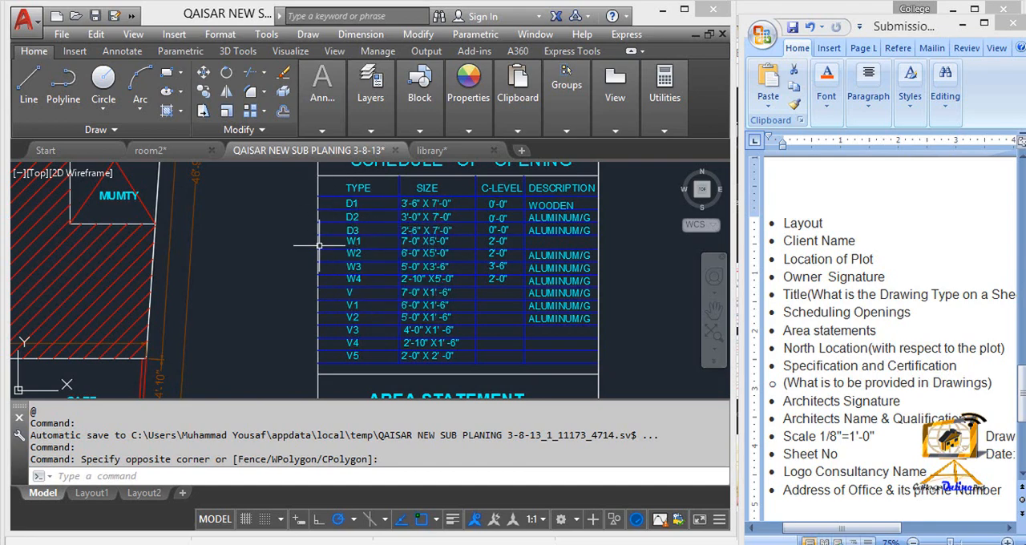
mouse_move(242, 283)
middle_down()
mouse_move(616, 348)
mouse_move(372, 291)
middle_up()
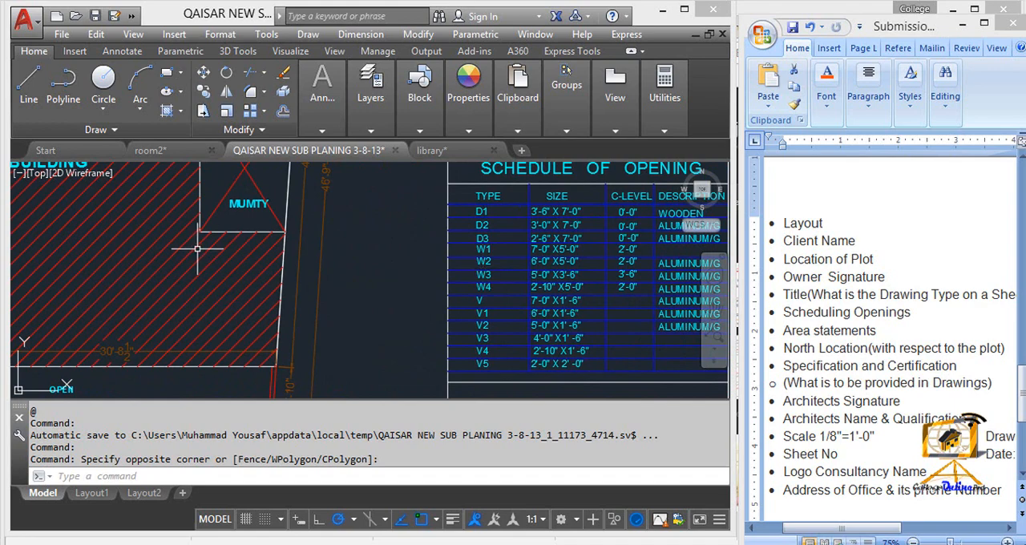
middle_drag(197, 249, 304, 270)
middle_drag(579, 272, 419, 265)
scroll(451, 234, up, 2)
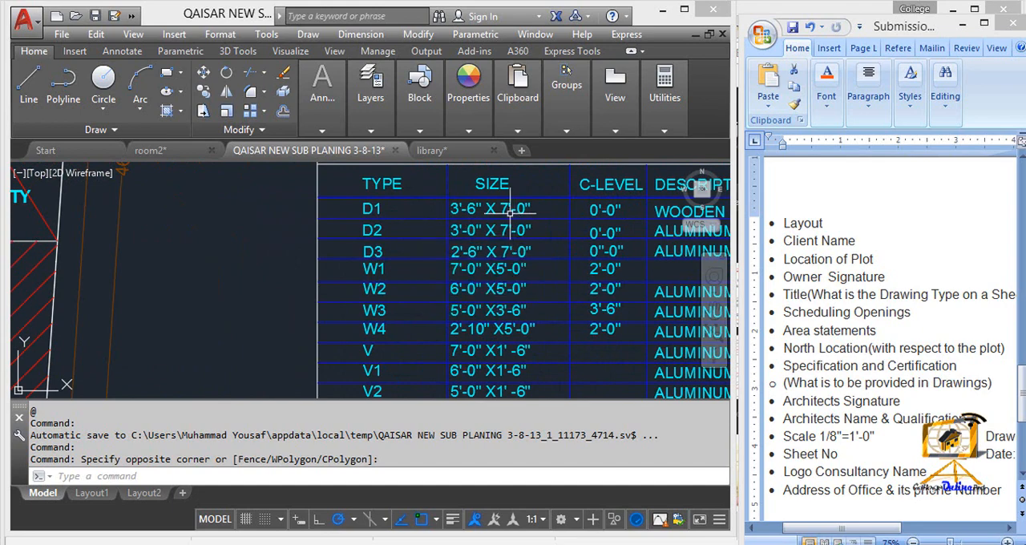
scroll(509, 210, down, 2)
middle_drag(561, 251, 471, 251)
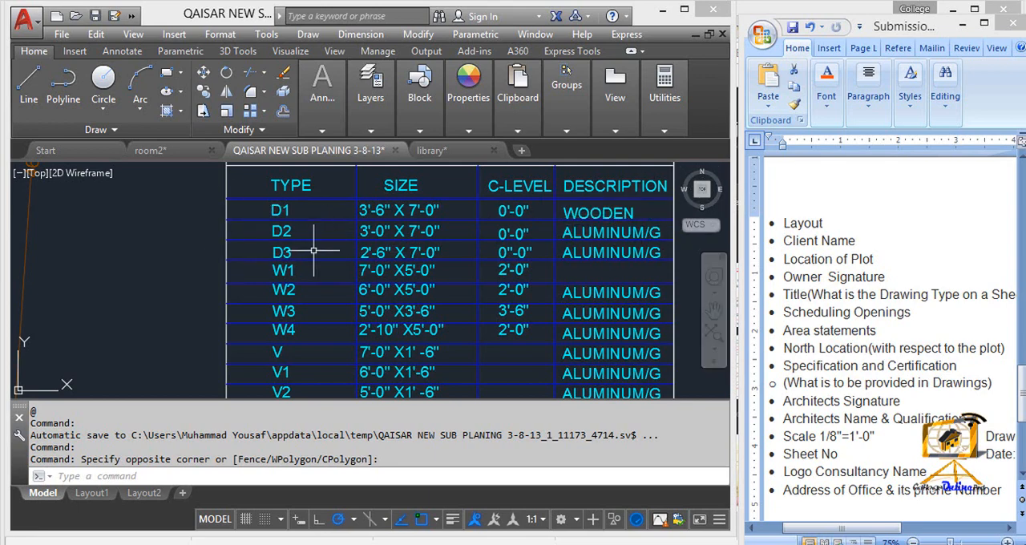
- Examine the C-Level column of the opening schedule for the doors and the windows W1 to W4
scroll(591, 281, down, 1)
mouse_move(591, 280)
middle_down()
mouse_move(585, 187)
mouse_move(594, 275)
middle_up()
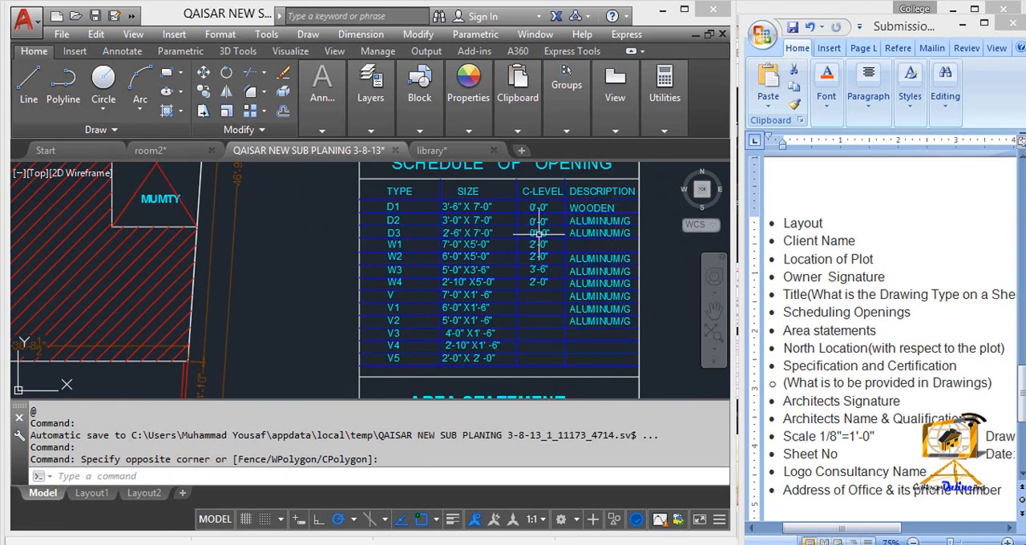
scroll(538, 276, up, 4)
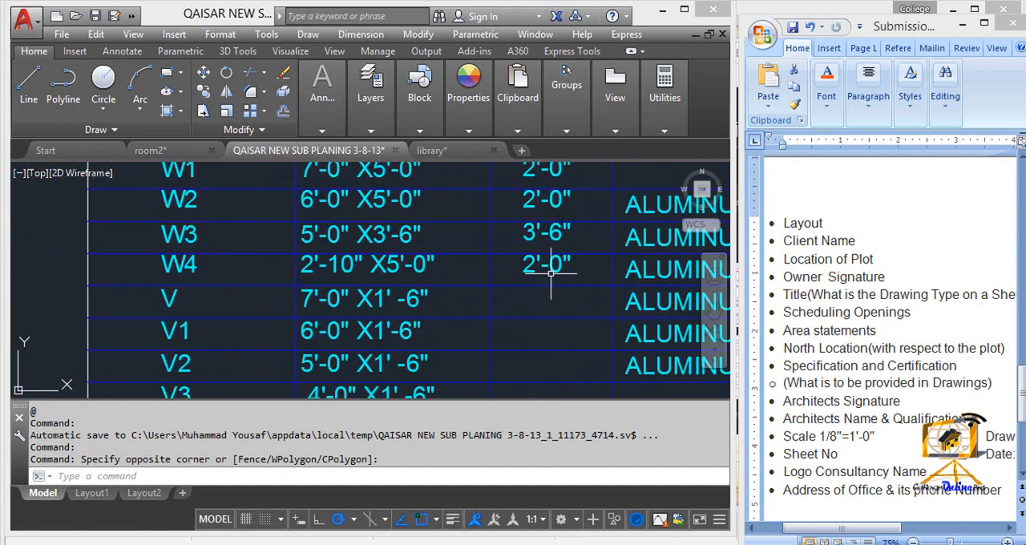
scroll(625, 271, down, 2)
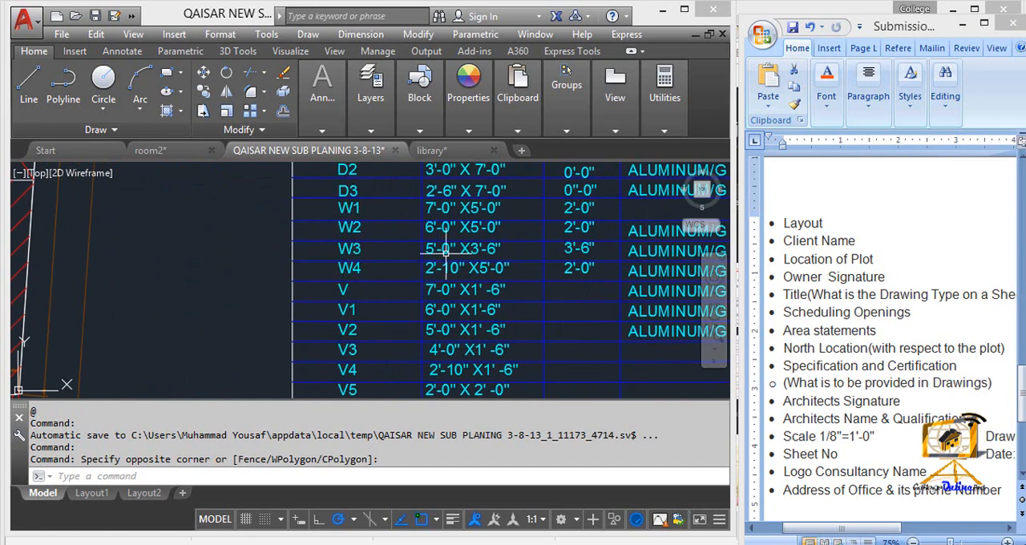
middle_drag(513, 222, 493, 270)
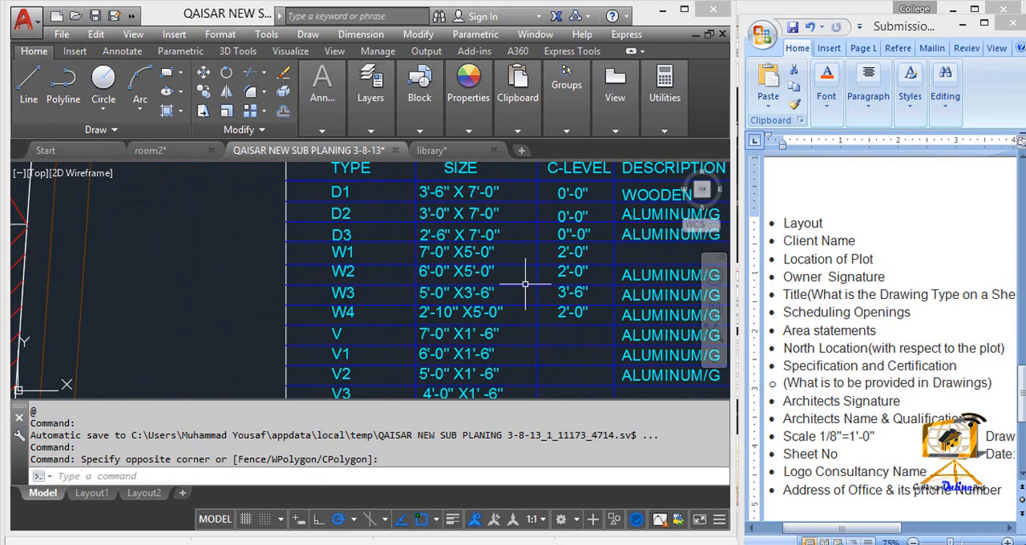
middle_drag(507, 358, 504, 275)
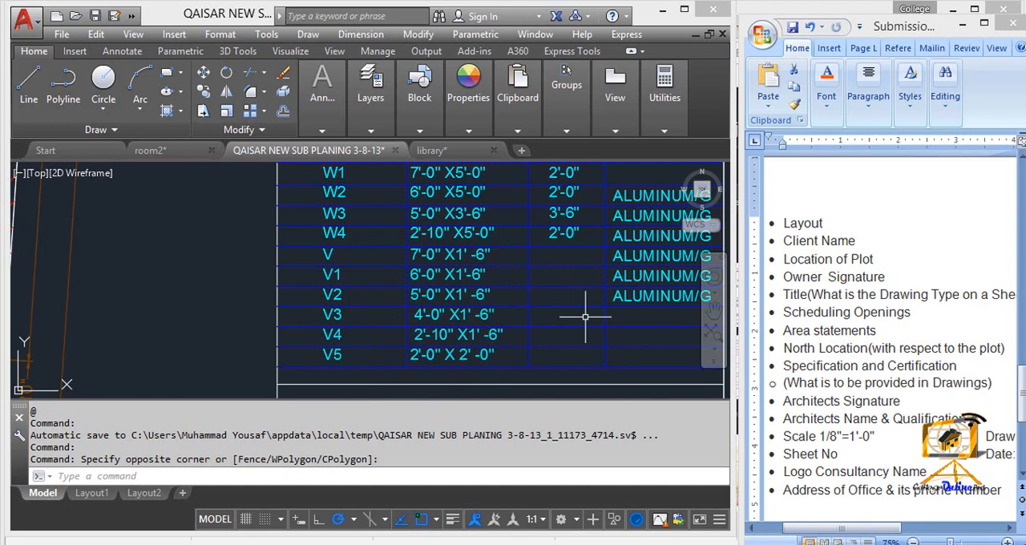
- Examine the ventilator rows V to V5 at the end of the opening schedule
scroll(561, 298, down, 4)
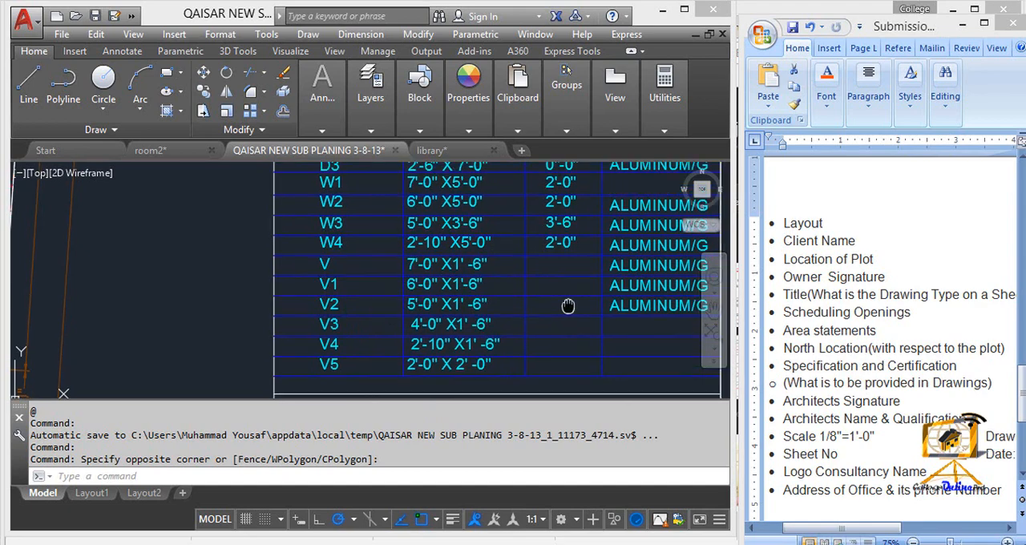
scroll(537, 301, up, 3)
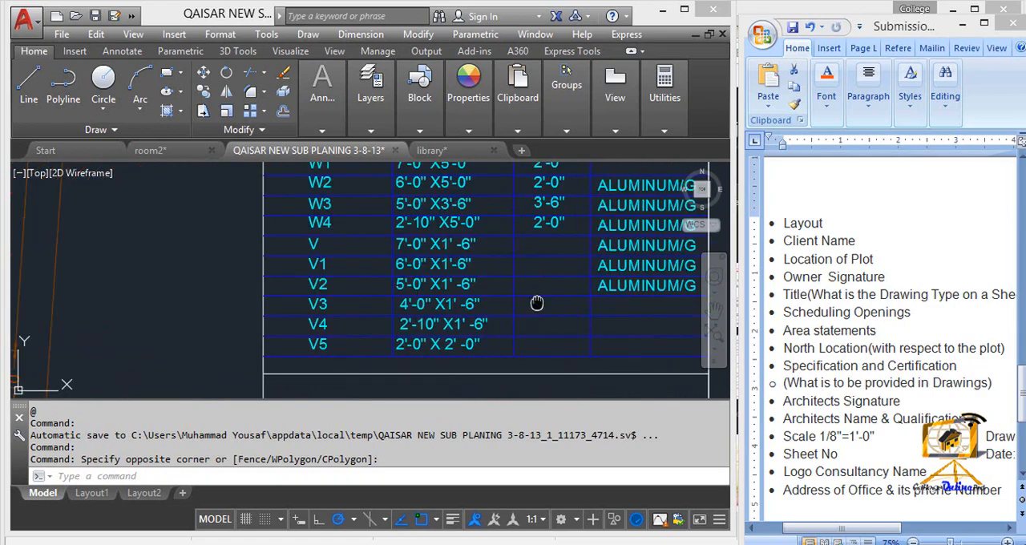
scroll(537, 303, down, 3)
scroll(536, 240, up, 2)
scroll(562, 265, down, 2)
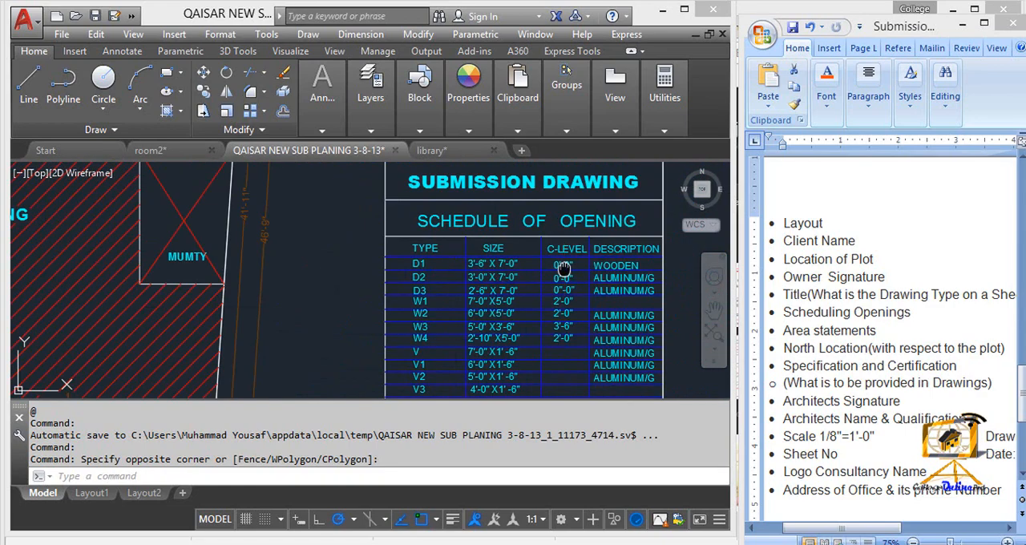
middle_drag(564, 267, 561, 199)
scroll(543, 329, up, 2)
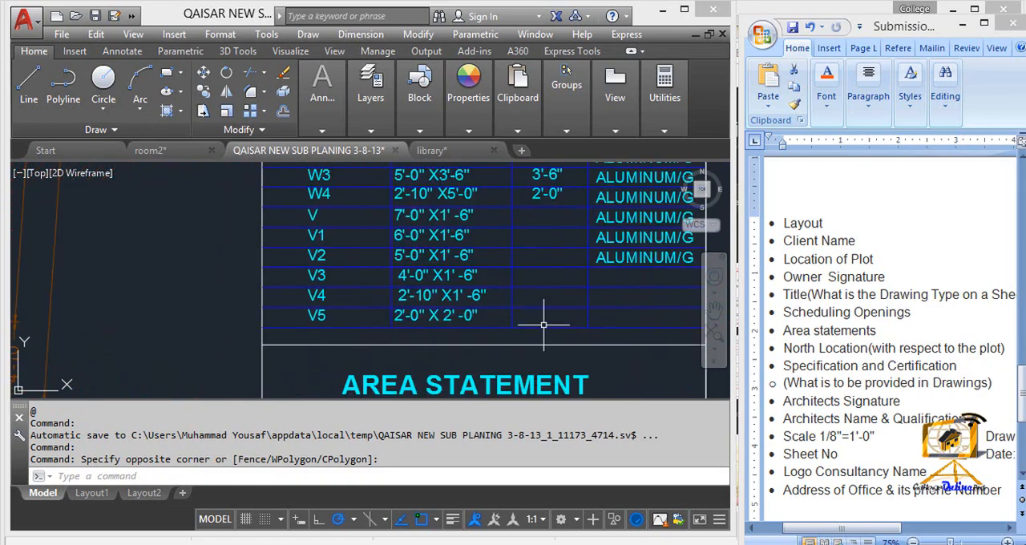
middle_drag(554, 286, 552, 289)
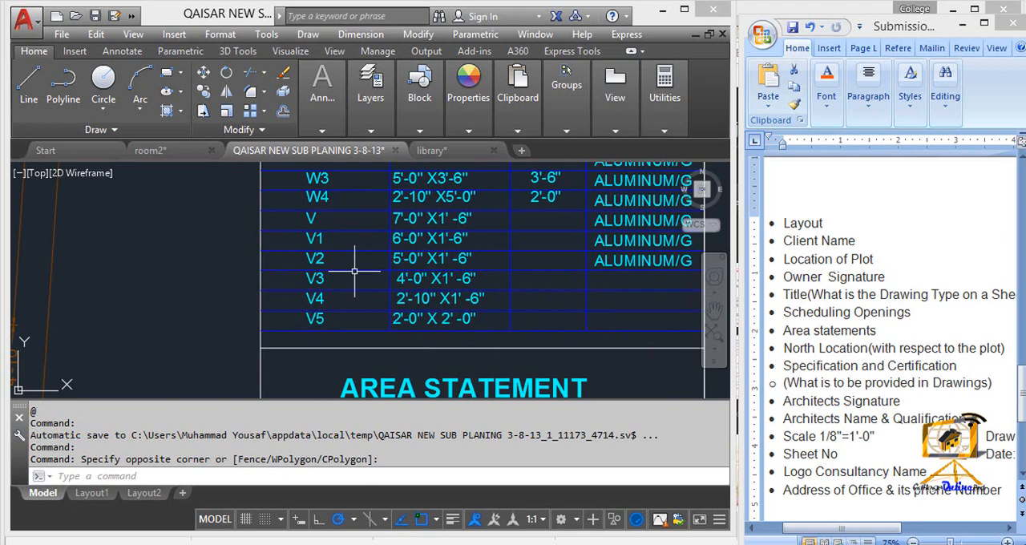
middle_drag(396, 264, 413, 308)
- Shift the Word checklist window upward and examine the sheet's Area Statement for plot, floor, total covered and open areas
scroll(504, 323, down, 2)
mouse_move(504, 325)
middle_down()
mouse_move(465, 279)
mouse_move(486, 303)
mouse_move(487, 257)
middle_up()
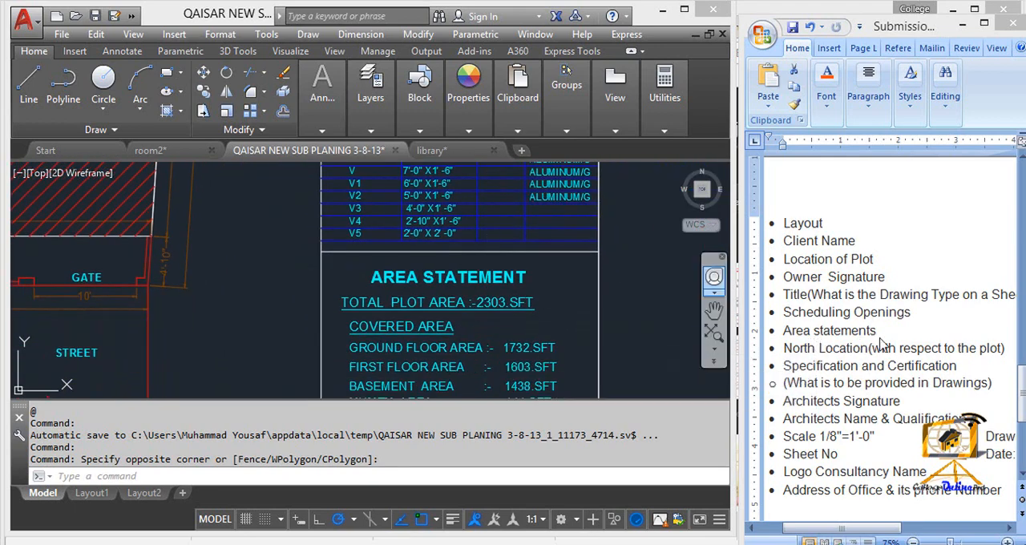
drag(944, 31, 941, 17)
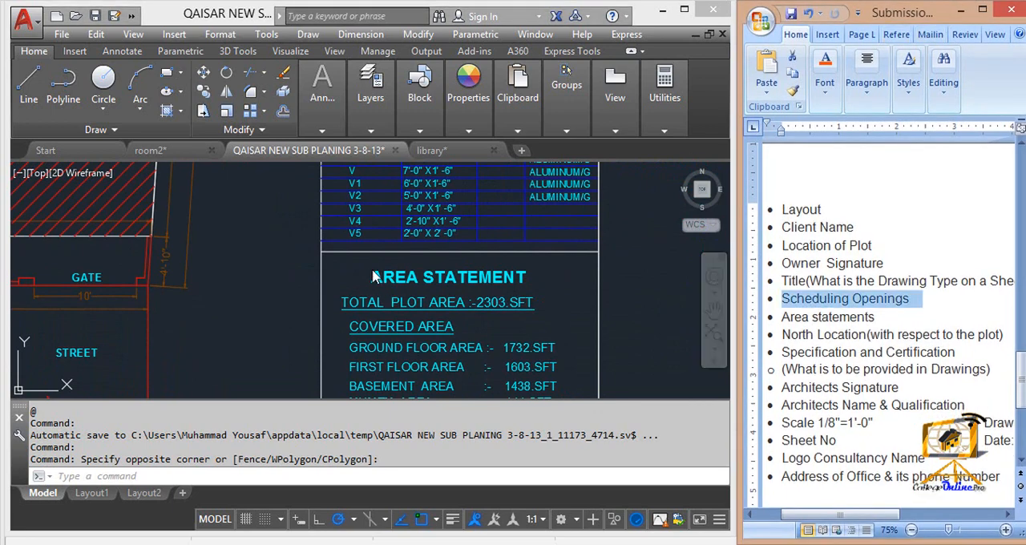
click(451, 334)
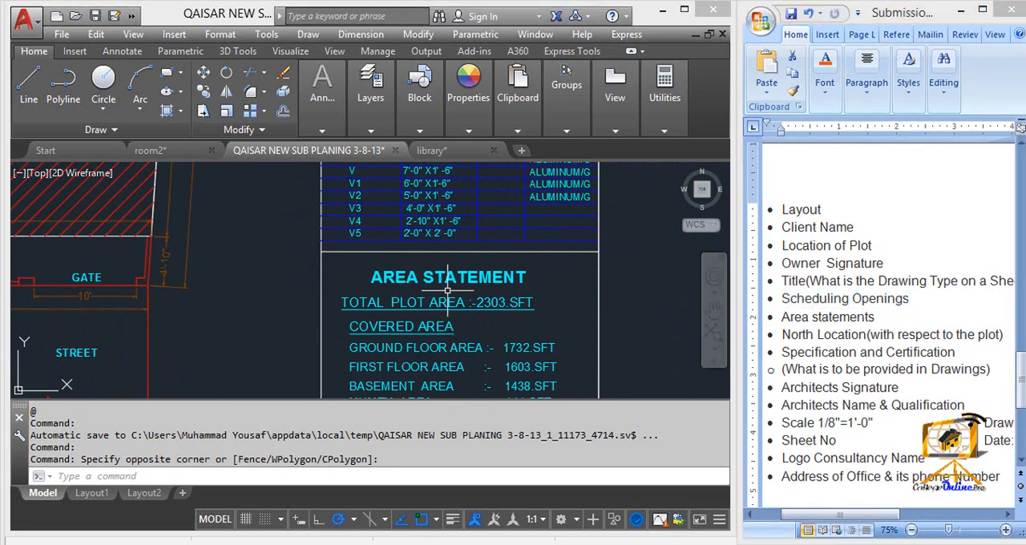
scroll(447, 284, up, 2)
scroll(449, 265, down, 2)
scroll(462, 222, up, 2)
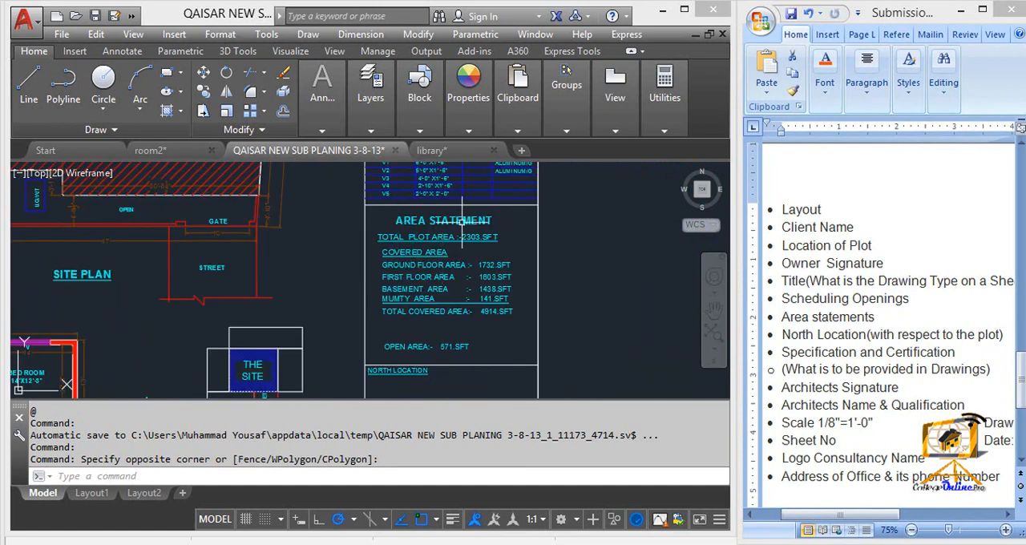
scroll(462, 222, up, 2)
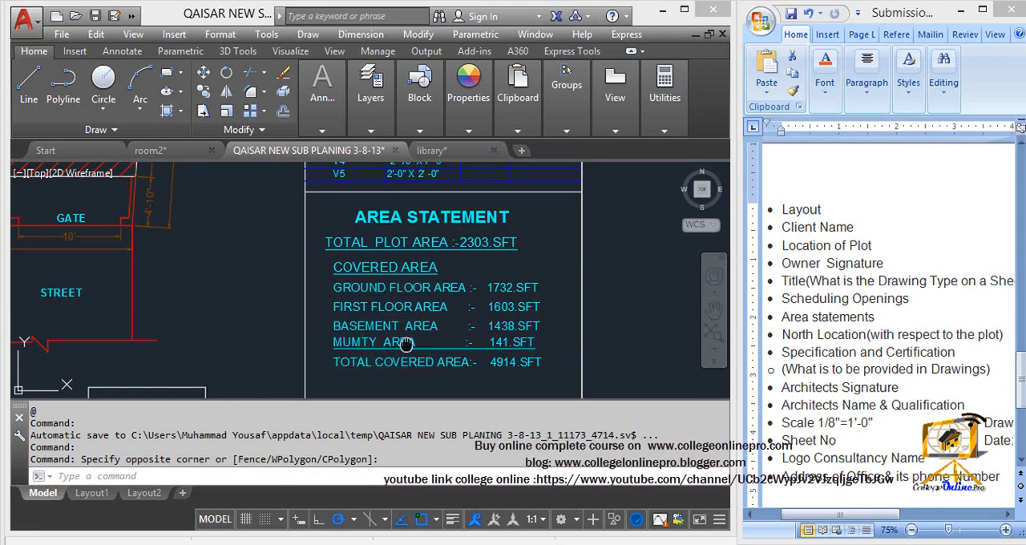
middle_drag(407, 343, 408, 216)
middle_drag(424, 312, 424, 285)
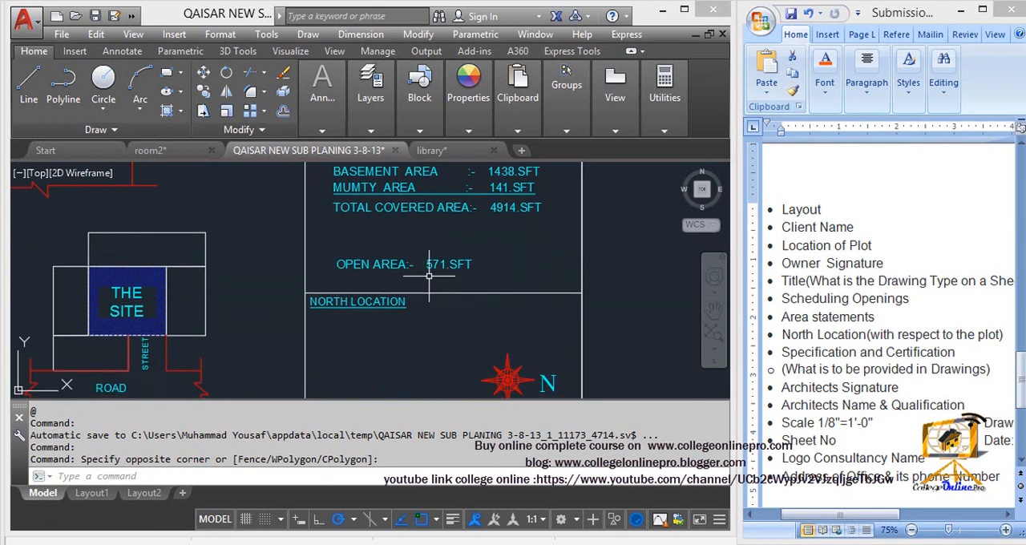
- Examine the North Location field and the orientation of the key plan and floor plans on the sheet
middle_drag(435, 317, 434, 212)
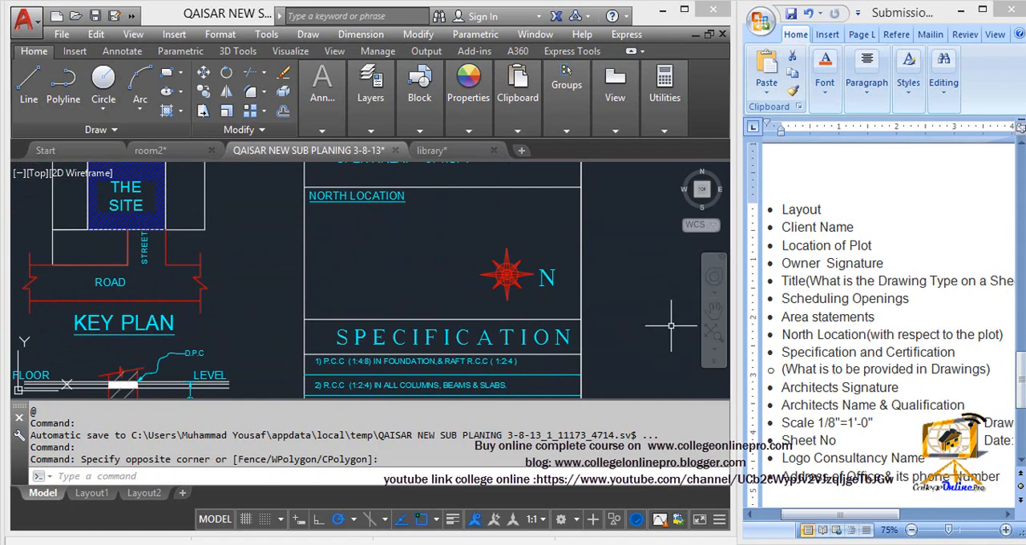
scroll(412, 299, down, 2)
scroll(412, 300, down, 2)
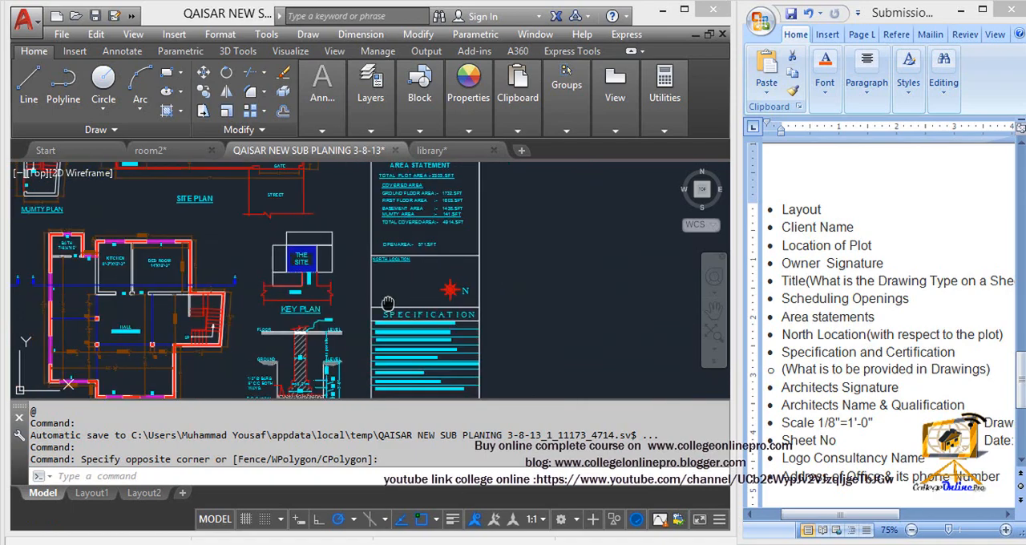
middle_drag(387, 303, 609, 299)
mouse_move(177, 290)
middle_down()
mouse_move(389, 289)
mouse_move(629, 309)
middle_up()
scroll(461, 270, down, 4)
scroll(447, 219, up, 3)
mouse_move(451, 309)
middle_down()
mouse_move(446, 219)
mouse_move(455, 255)
middle_up()
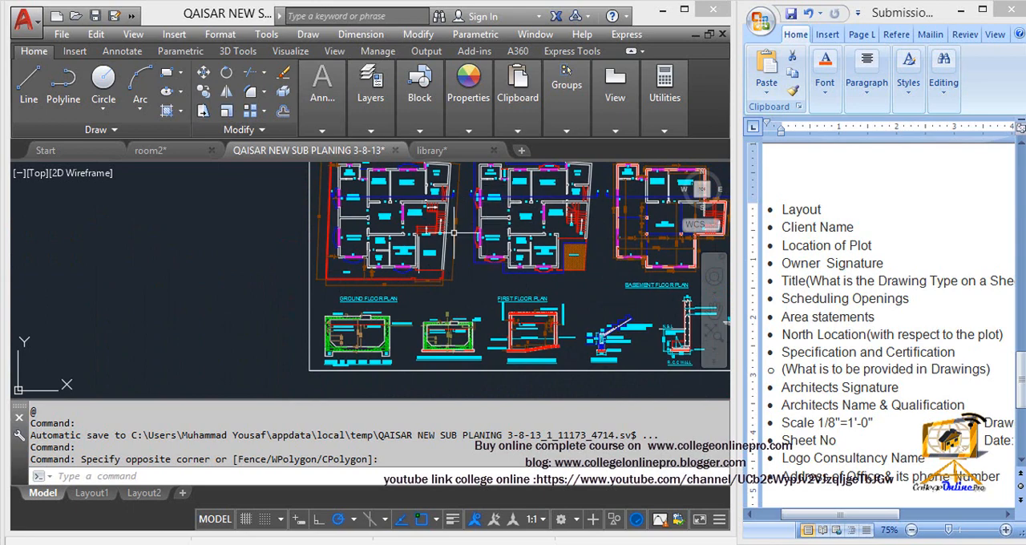
scroll(524, 208, up, 2)
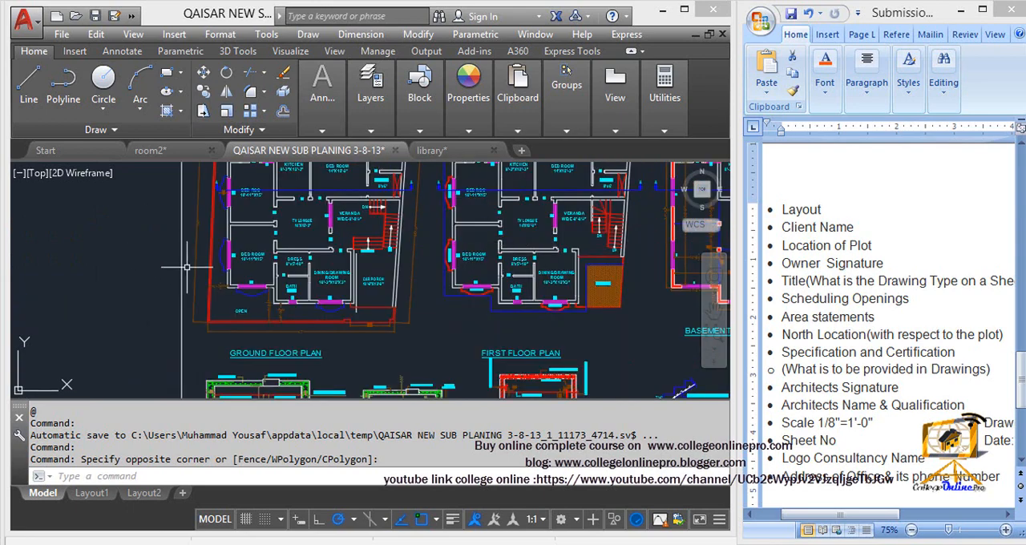
scroll(395, 307, down, 3)
- Examine the numbered construction notes under Specification in the title block
middle_drag(617, 277, 436, 271)
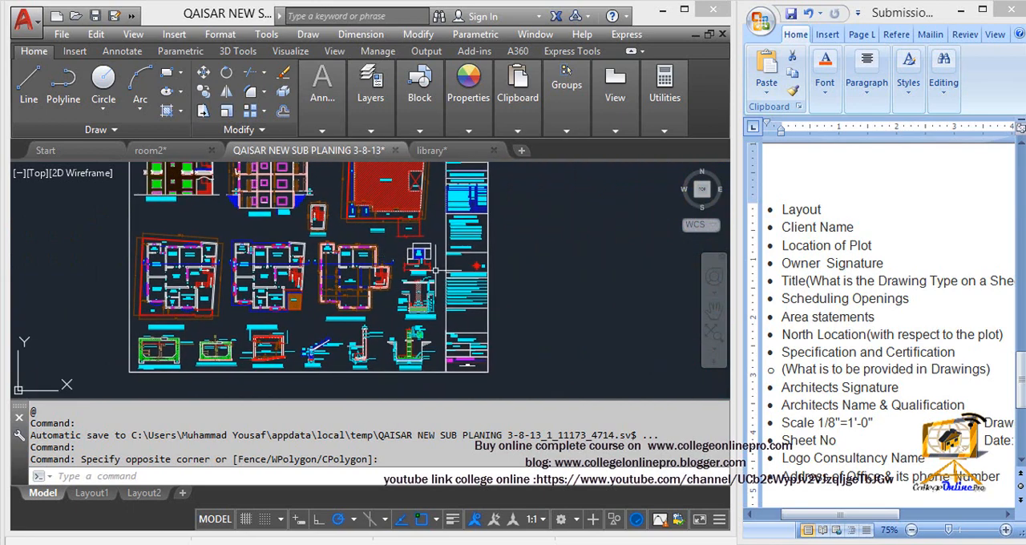
scroll(521, 349, up, 8)
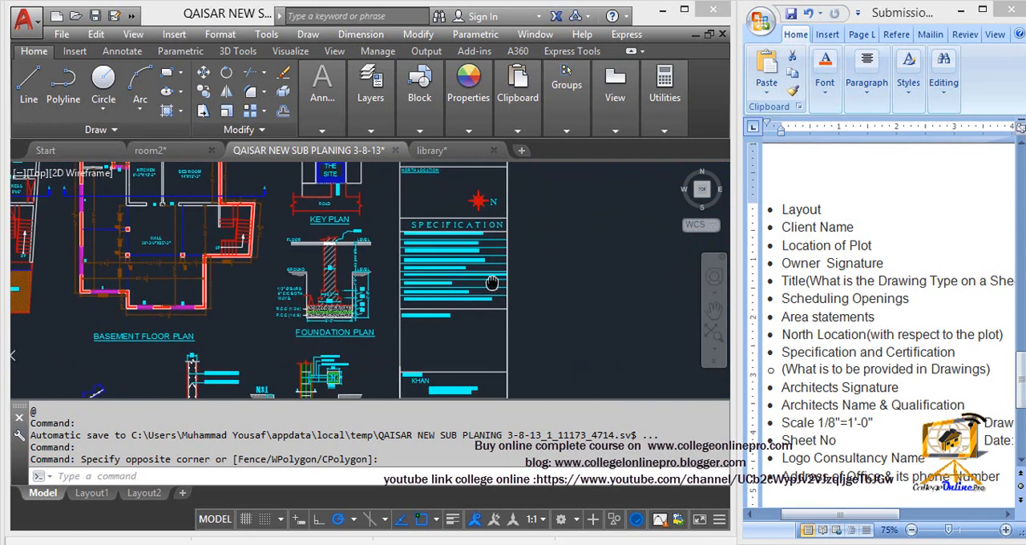
middle_drag(524, 224, 515, 223)
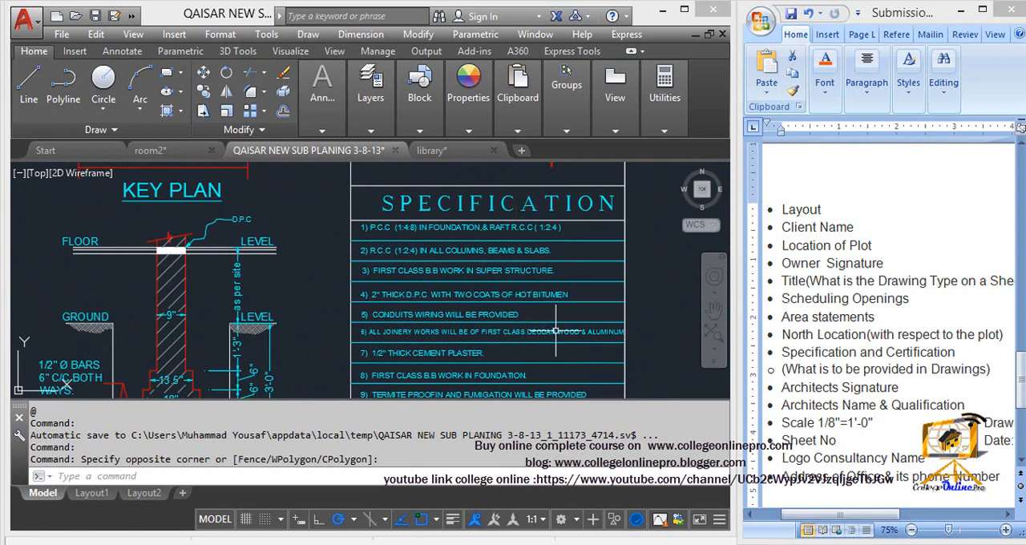
scroll(533, 315, down, 2)
scroll(543, 304, up, 2)
middle_drag(559, 325, 547, 303)
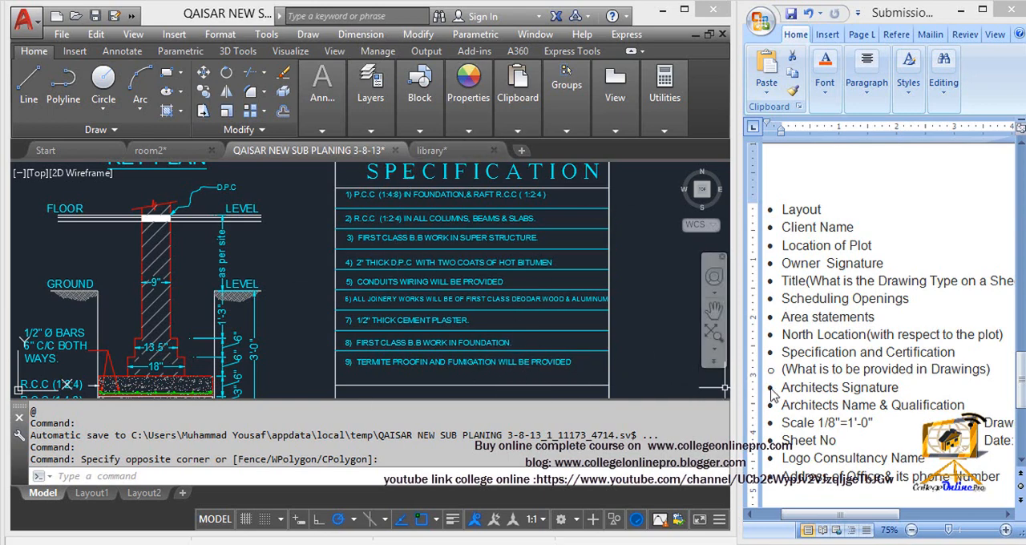
- Compare the checklist's architect signature item with the Architect Signature space below the specification notes
mouse_move(509, 334)
middle_down()
mouse_move(506, 261)
mouse_move(502, 272)
middle_up()
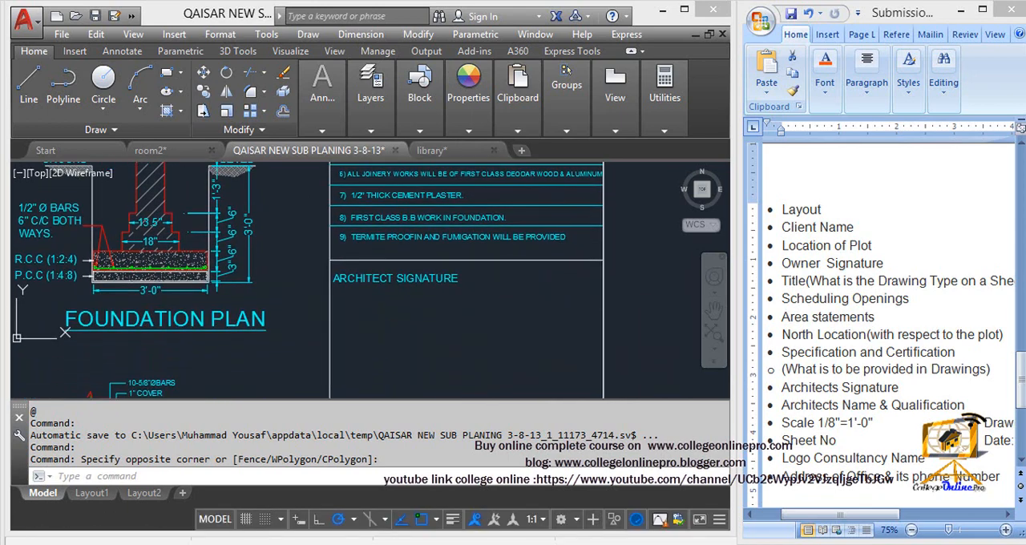
middle_drag(448, 315, 449, 227)
middle_drag(397, 248, 429, 277)
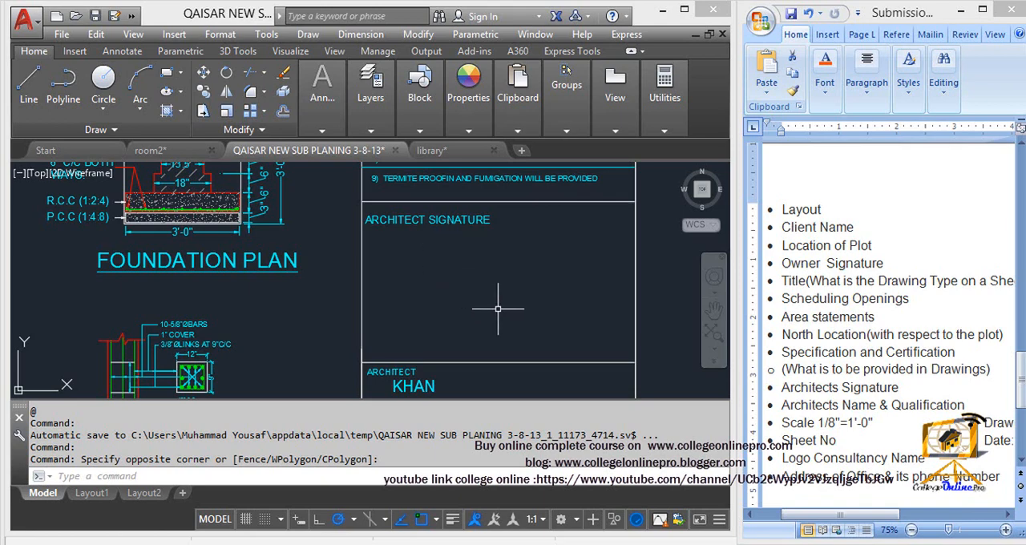
- Examine the architect name and qualification, scale, drawn by, sheet number and date fields of the title block
middle_drag(497, 308, 496, 184)
scroll(398, 269, up, 2)
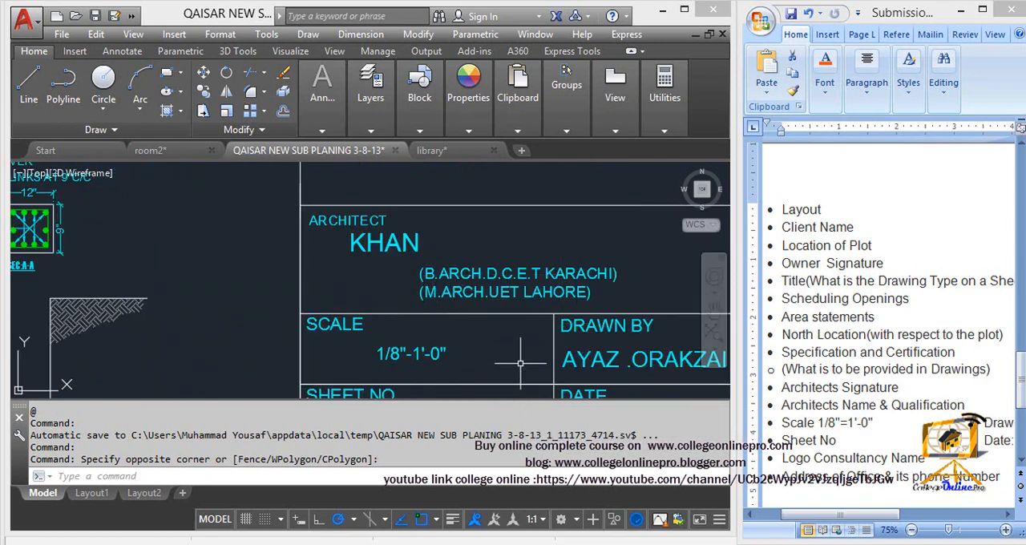
middle_drag(463, 351, 332, 277)
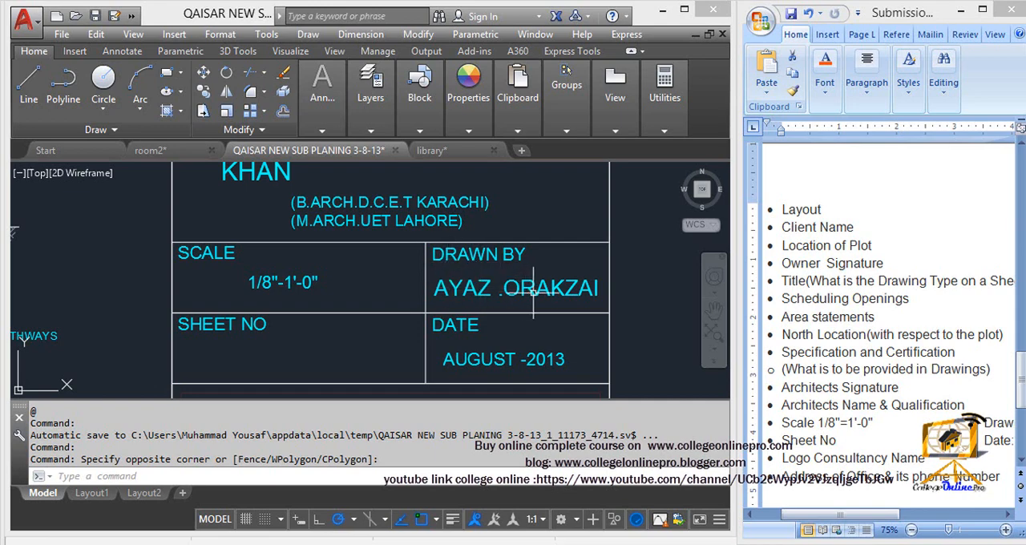
middle_drag(439, 288, 467, 280)
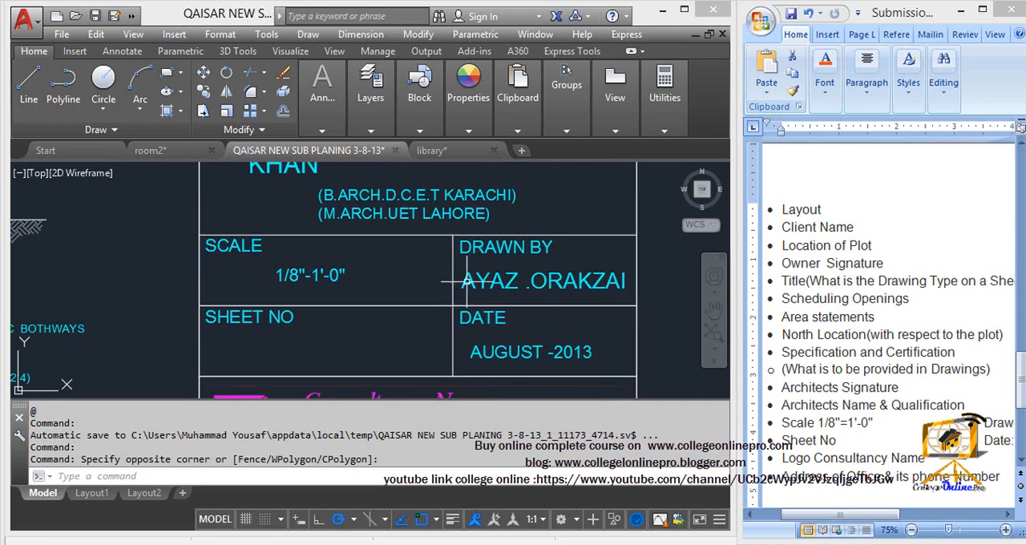
- Examine the sheet number field and the consultancy logo, name, address and phone number area of the title block
middle_drag(530, 283, 549, 287)
middle_drag(420, 340, 441, 296)
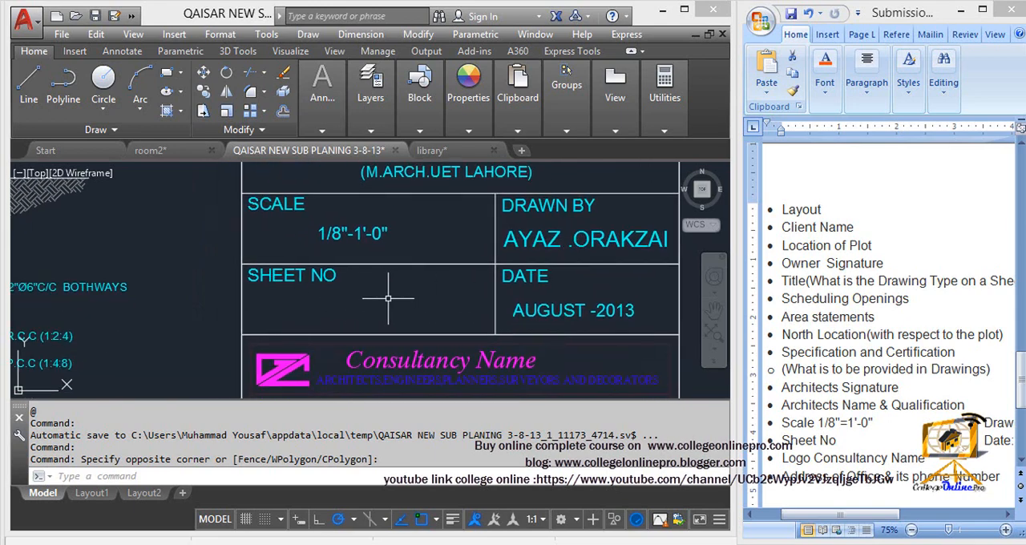
mouse_move(558, 305)
middle_down()
mouse_move(511, 299)
mouse_move(482, 278)
middle_up()
middle_drag(378, 302, 402, 182)
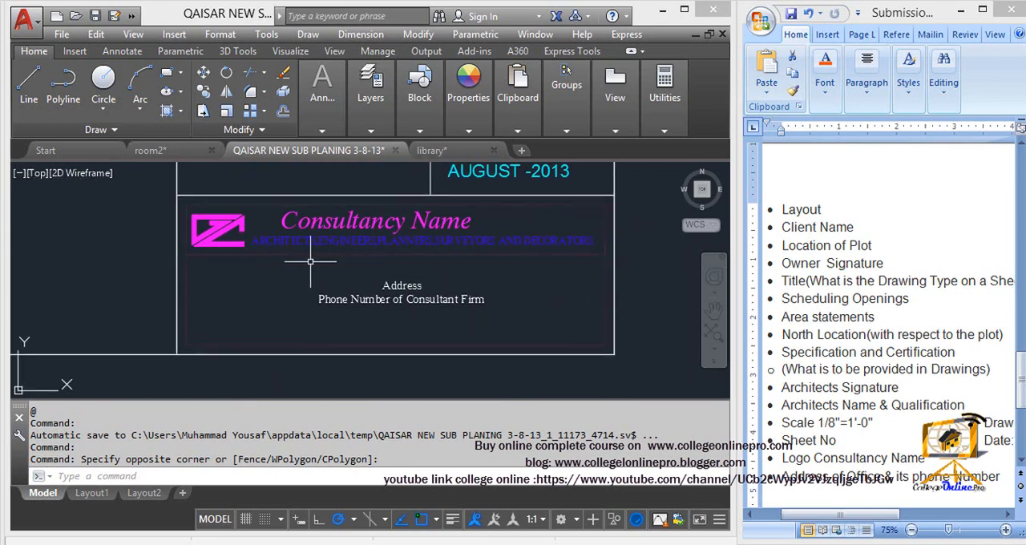
middle_drag(371, 242, 419, 254)
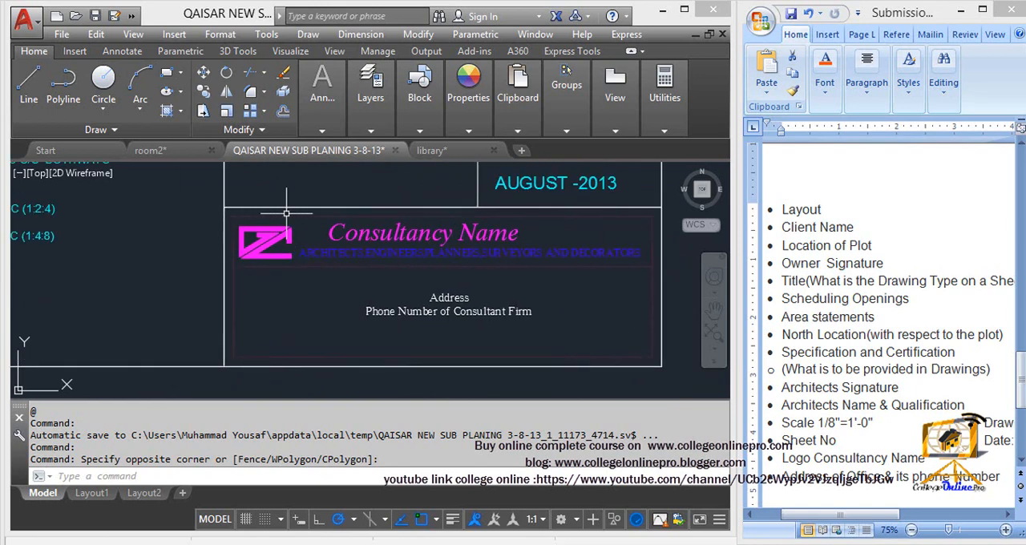
scroll(314, 255, up, 3)
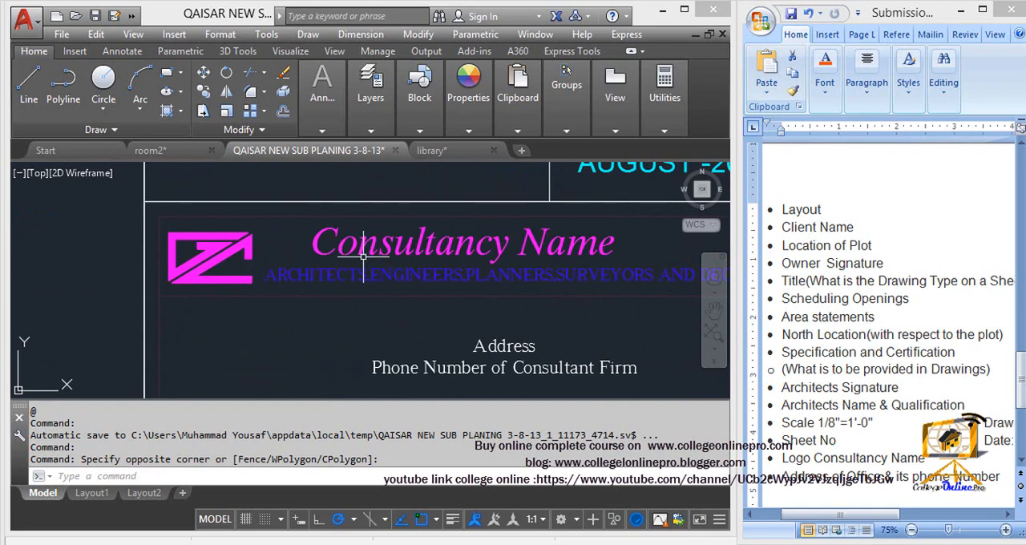
middle_drag(521, 261, 405, 218)
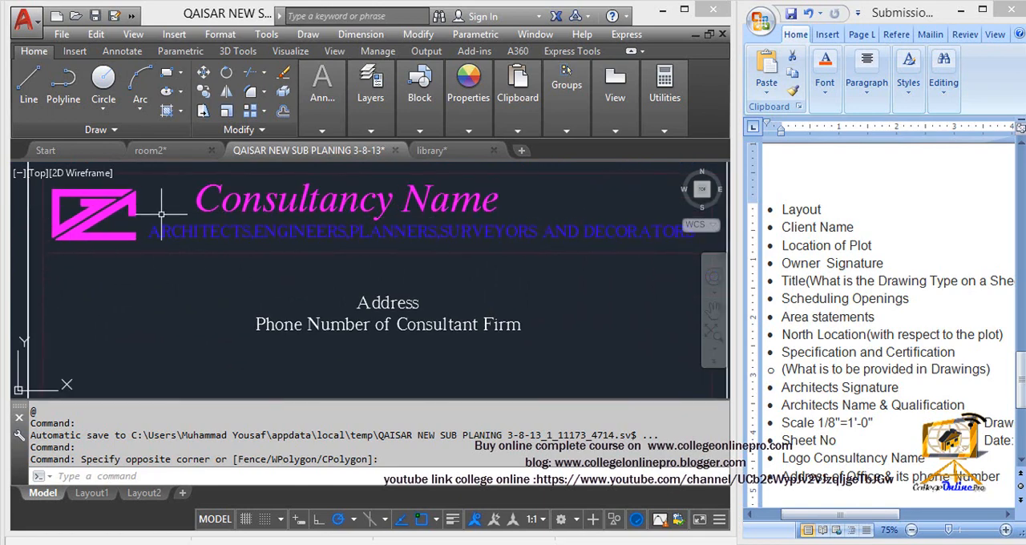
middle_drag(560, 258, 504, 258)
scroll(391, 258, down, 2)
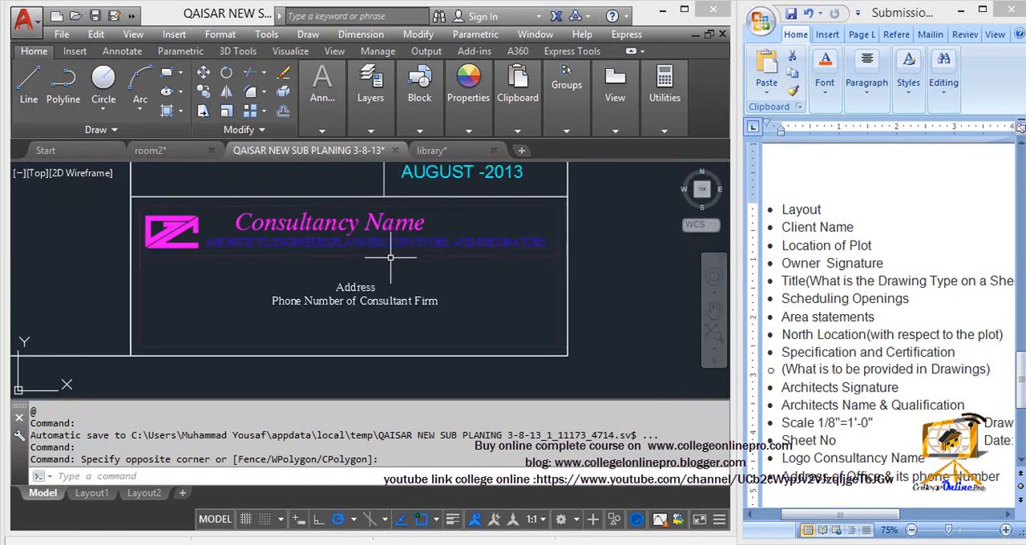
middle_drag(366, 264, 414, 225)
scroll(372, 251, up, 2)
scroll(267, 272, down, 4)
middle_drag(264, 272, 324, 266)
scroll(324, 266, up, 2)
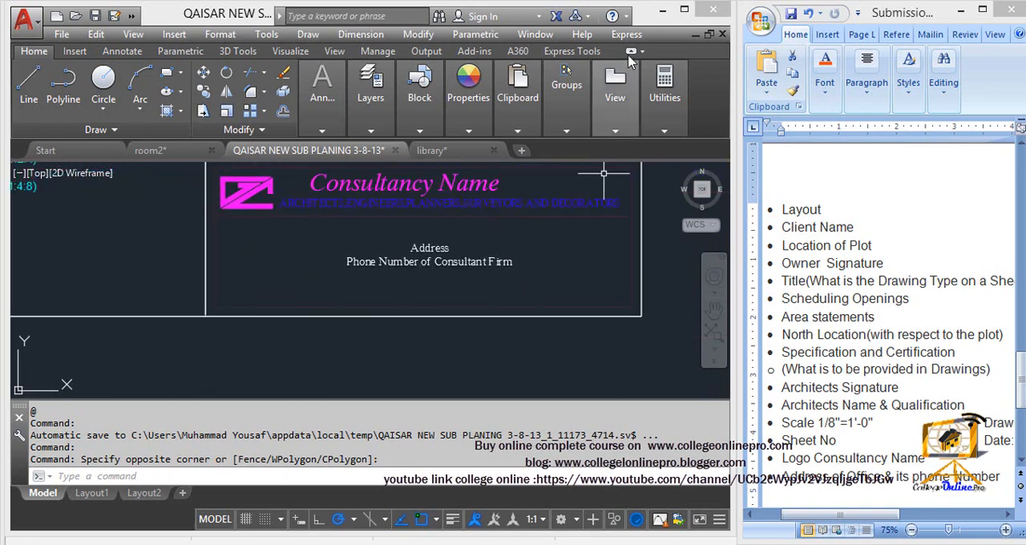
- Maximize the AutoCAD window and examine the Area Statement in the sheet's title block
click(689, 10)
scroll(469, 343, down, 4)
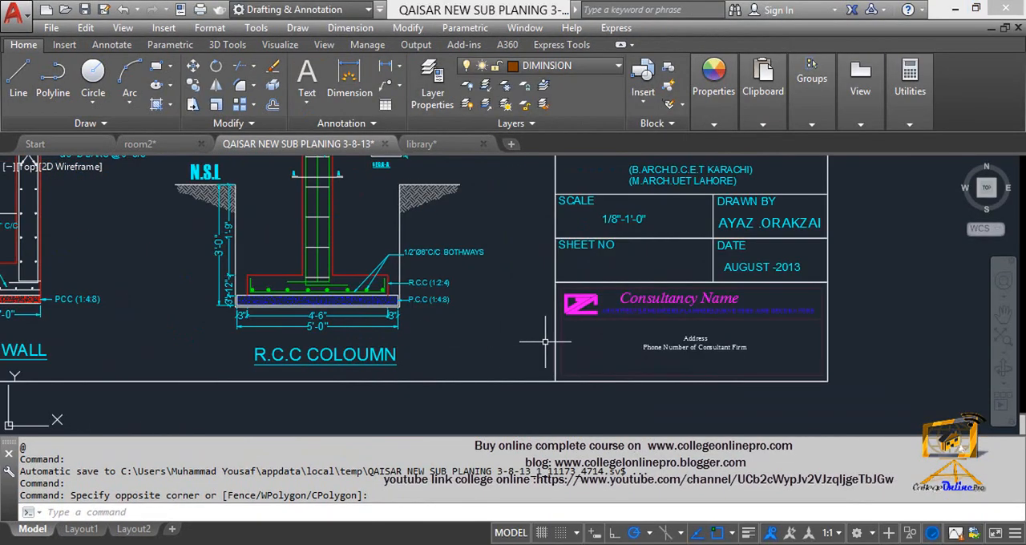
scroll(553, 343, down, 3)
mouse_move(432, 303)
middle_down()
mouse_move(485, 337)
mouse_move(493, 355)
mouse_move(594, 377)
middle_up()
middle_drag(753, 211, 665, 287)
mouse_move(628, 196)
middle_down()
mouse_move(623, 282)
mouse_move(622, 233)
mouse_move(444, 184)
middle_up()
scroll(511, 393, up, 5)
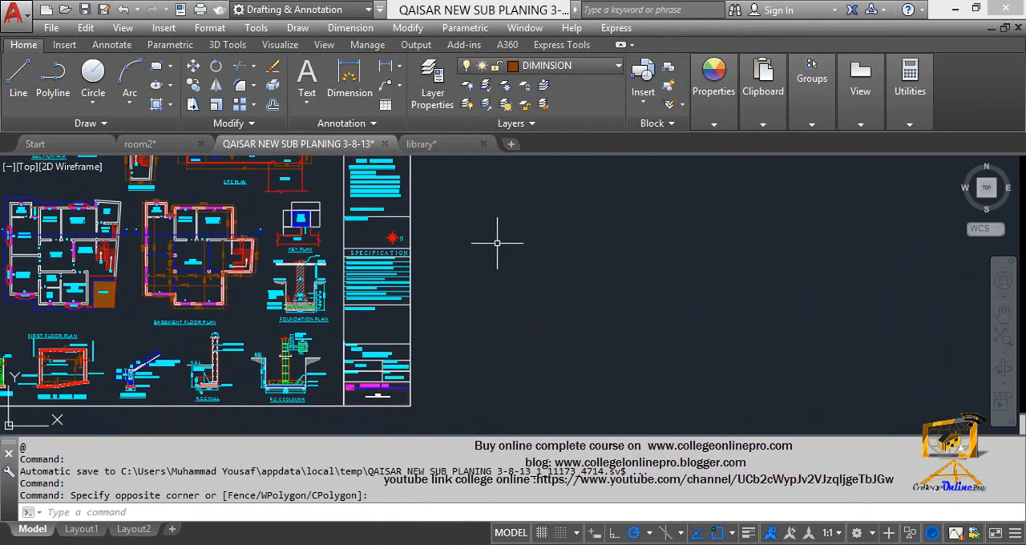
mouse_move(385, 157)
middle_down()
mouse_move(434, 204)
mouse_move(450, 297)
middle_up()
scroll(450, 297, up, 2)
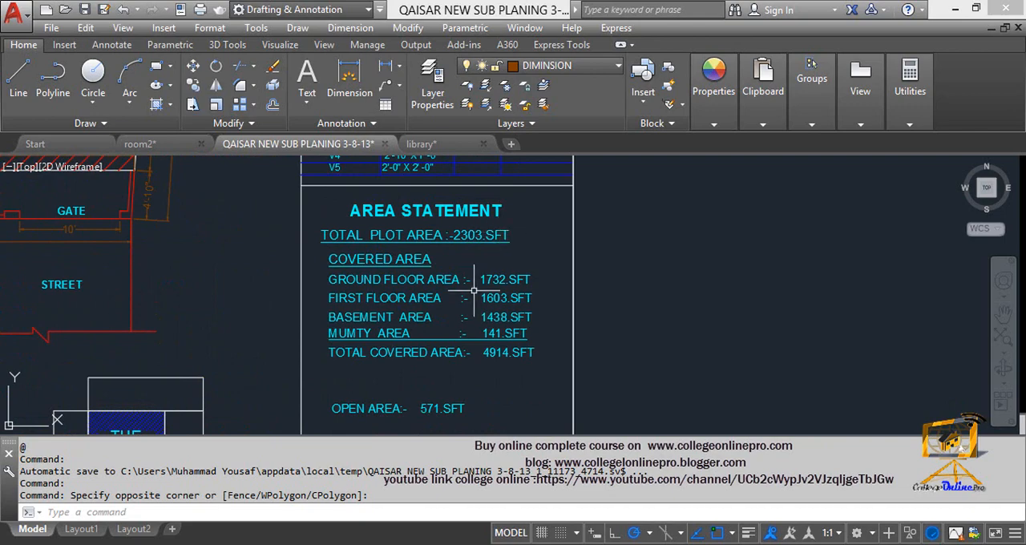
- Leave the submission sheet and switch to the room2 drawing
key(Escape)
scroll(392, 369, down, 6)
mouse_move(385, 365)
middle_down()
mouse_move(474, 341)
mouse_move(801, 334)
middle_up()
middle_drag(455, 331, 796, 316)
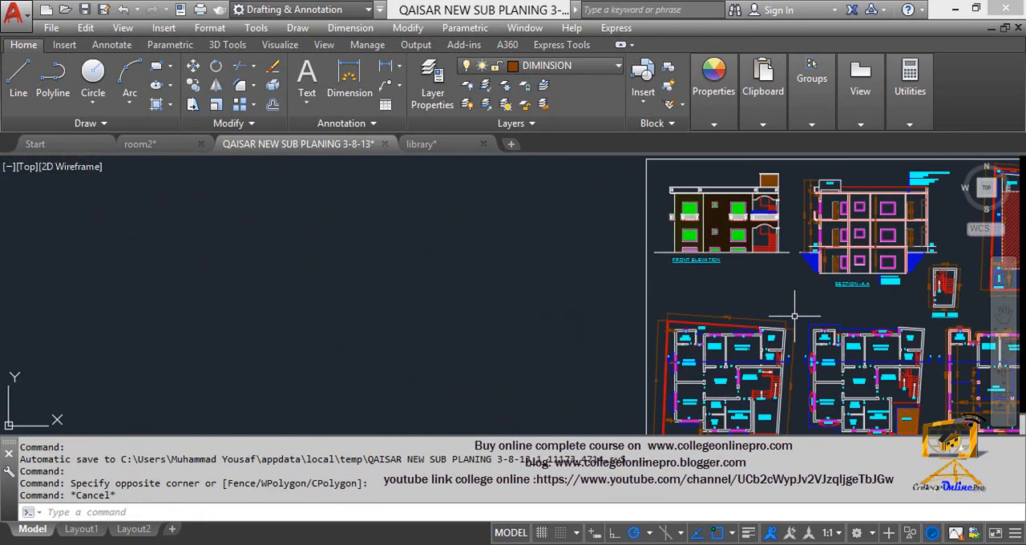
scroll(425, 301, down, 2)
middle_drag(427, 299, 778, 303)
scroll(390, 299, down, 2)
mouse_move(393, 300)
middle_down()
mouse_move(440, 163)
mouse_move(552, 165)
middle_up()
scroll(552, 165, down, 2)
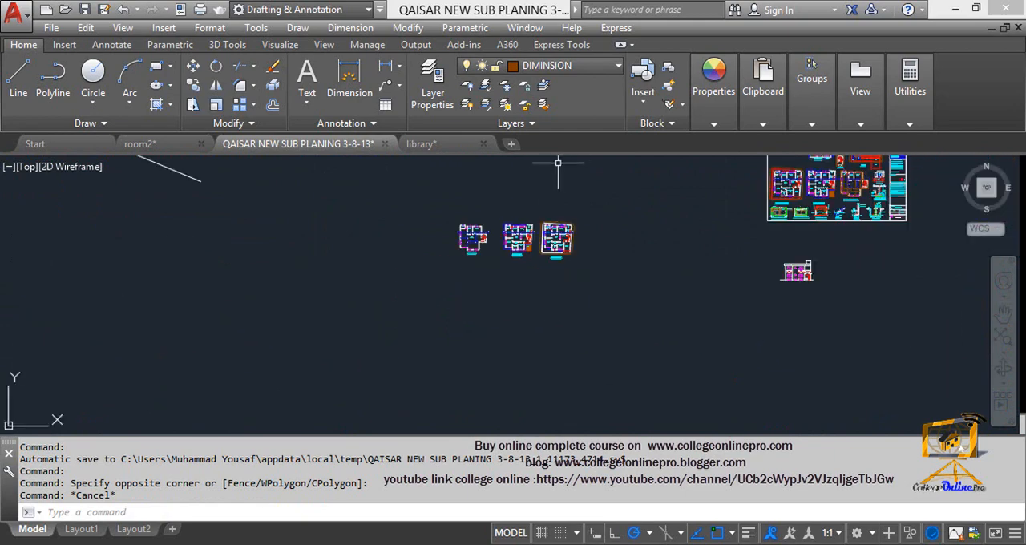
click(152, 145)
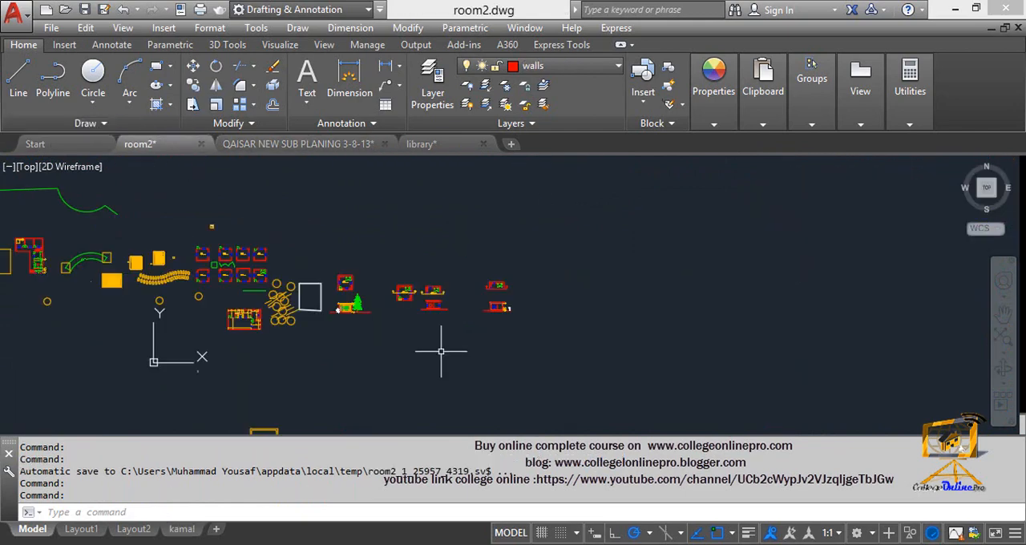
- Erase the large block with a curved back and three sections from the far end of the drawing
scroll(435, 344, up, 2)
scroll(512, 286, up, 2)
mouse_move(526, 291)
middle_down()
mouse_move(828, 320)
mouse_move(746, 318)
middle_up()
mouse_move(272, 304)
middle_down()
mouse_move(534, 332)
mouse_move(540, 307)
mouse_move(596, 372)
middle_up()
click(593, 376)
click(416, 255)
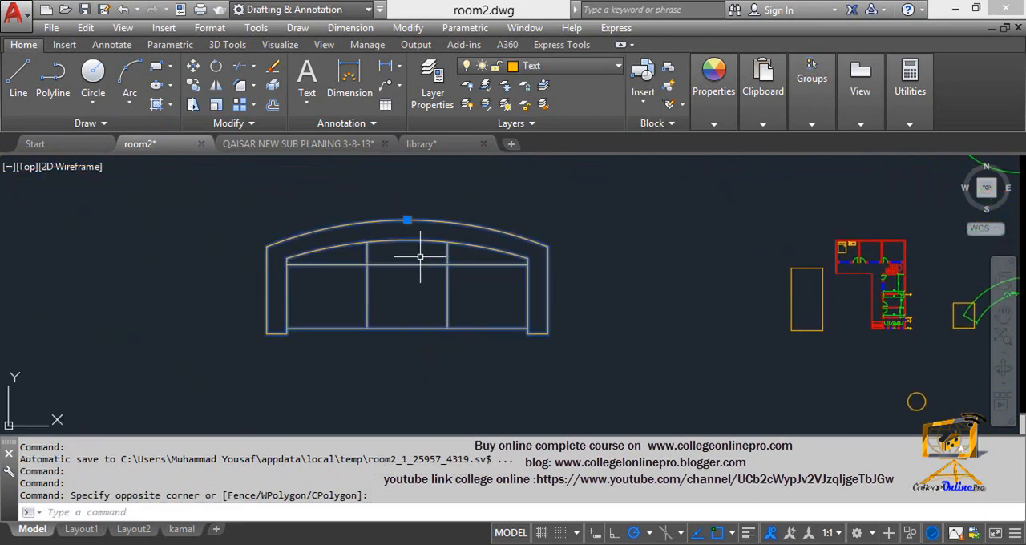
key(Delete)
mouse_move(763, 291)
middle_down()
mouse_move(530, 284)
mouse_move(751, 300)
mouse_move(602, 300)
mouse_move(455, 219)
middle_up()
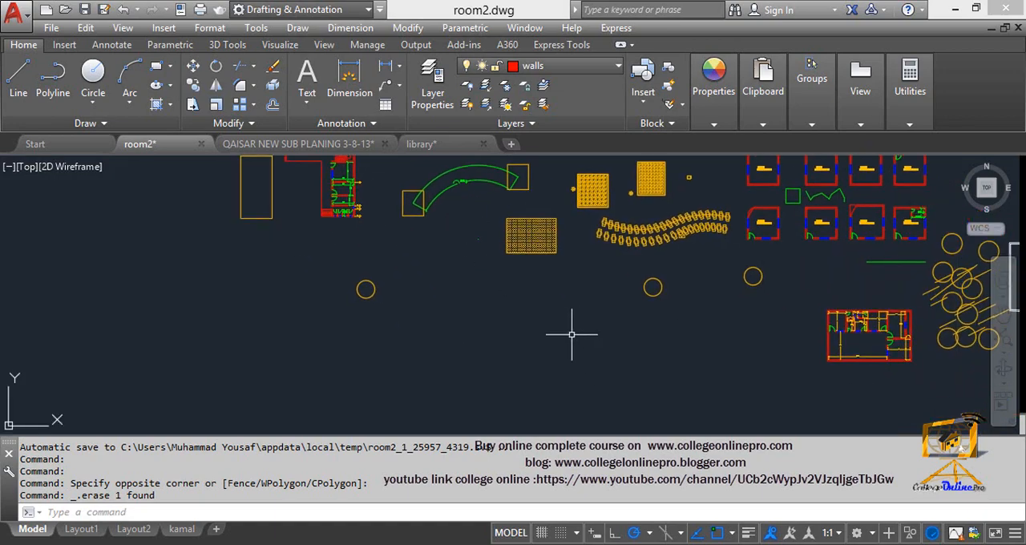
middle_drag(532, 288, 486, 258)
key(Escape)
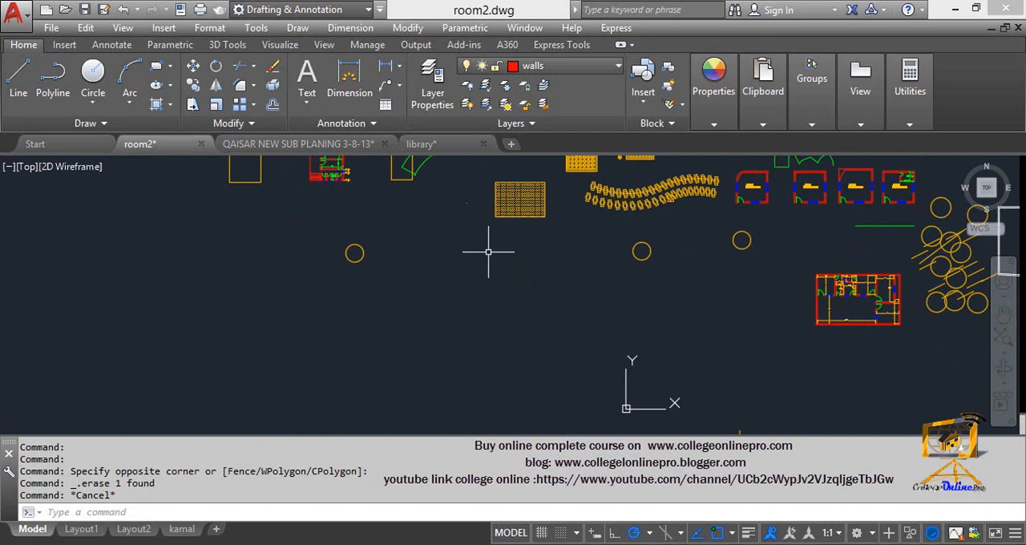
key(Escape)
text(a)
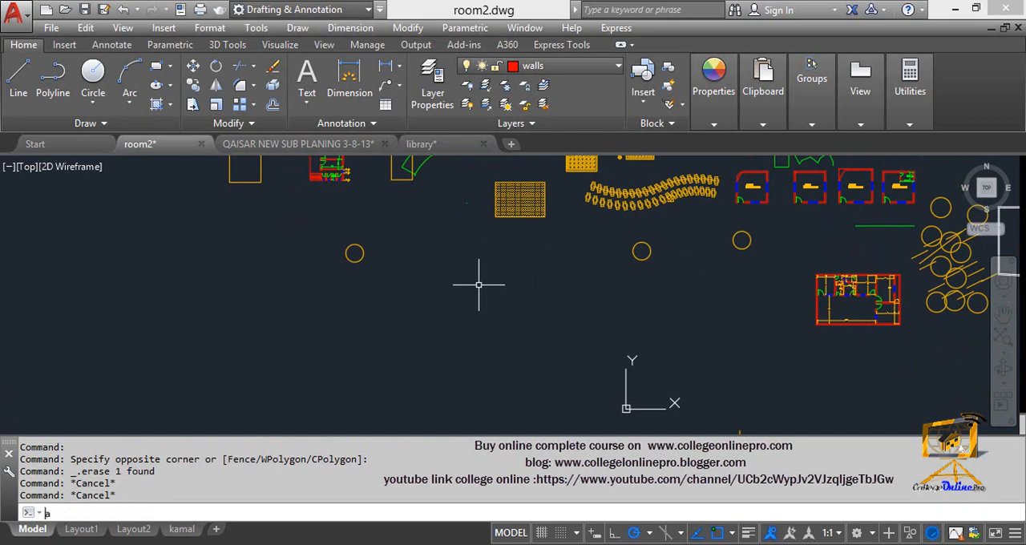
key(Escape)
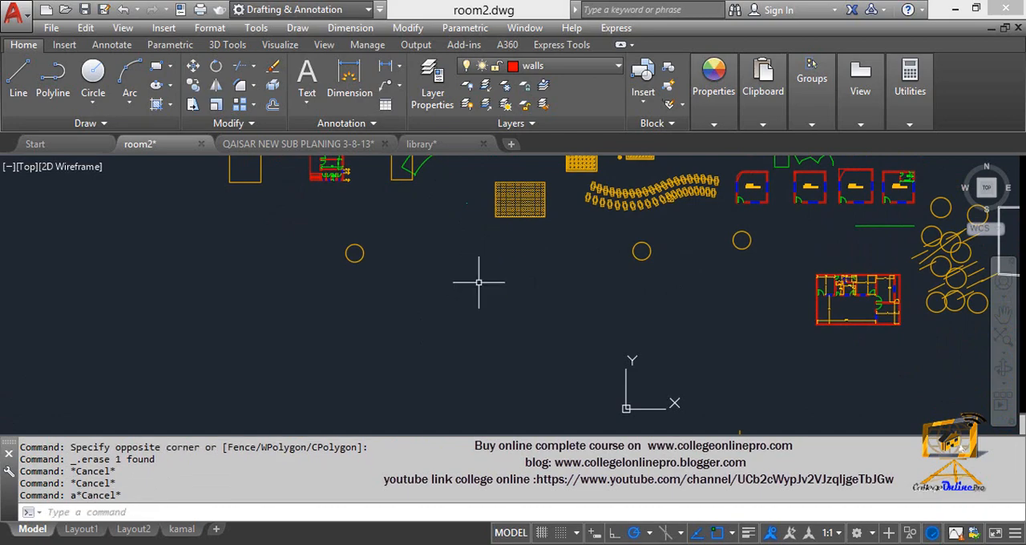
middle_drag(480, 282, 497, 348)
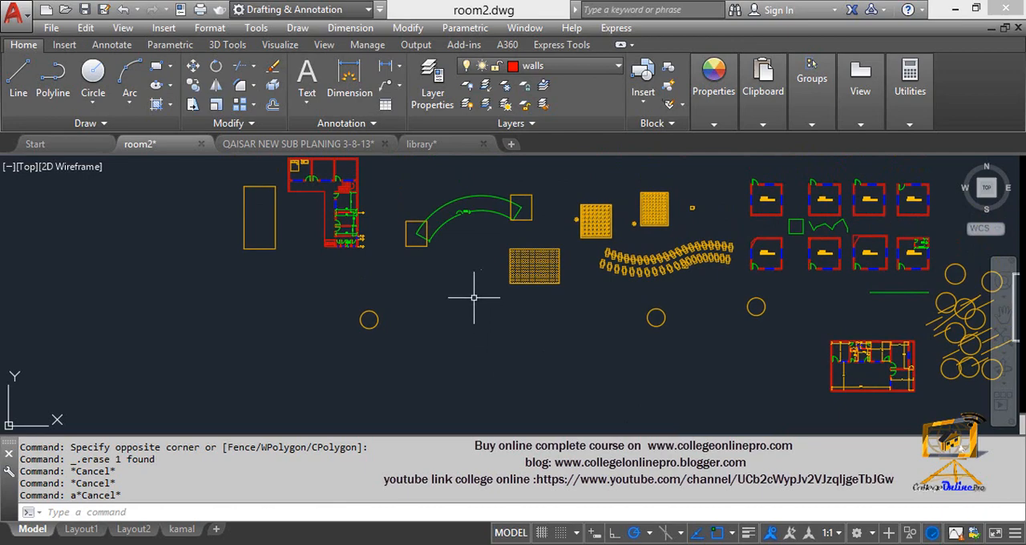
text(li)
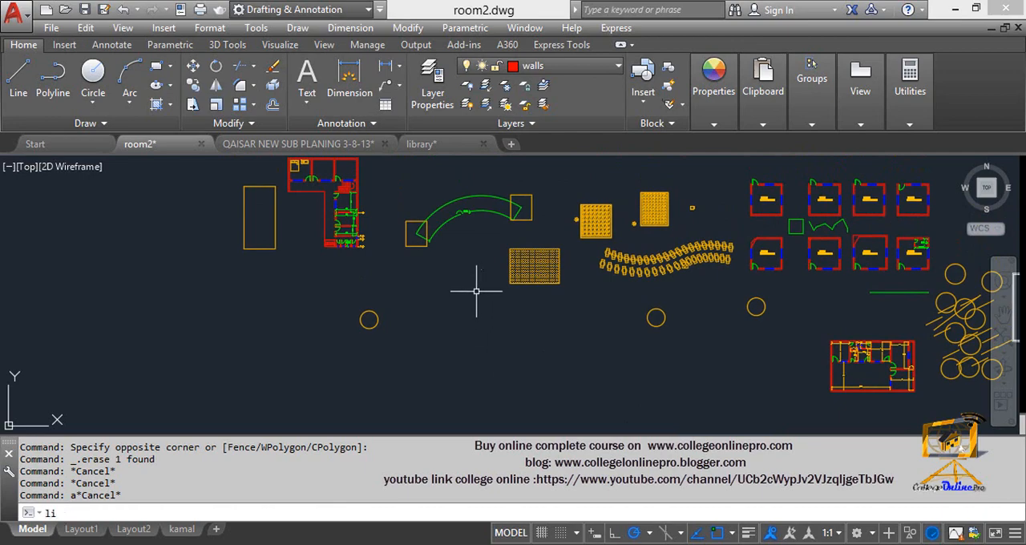
key(BackSpace)
key(BackSpace)
text(a)
text(a)
key(Return)
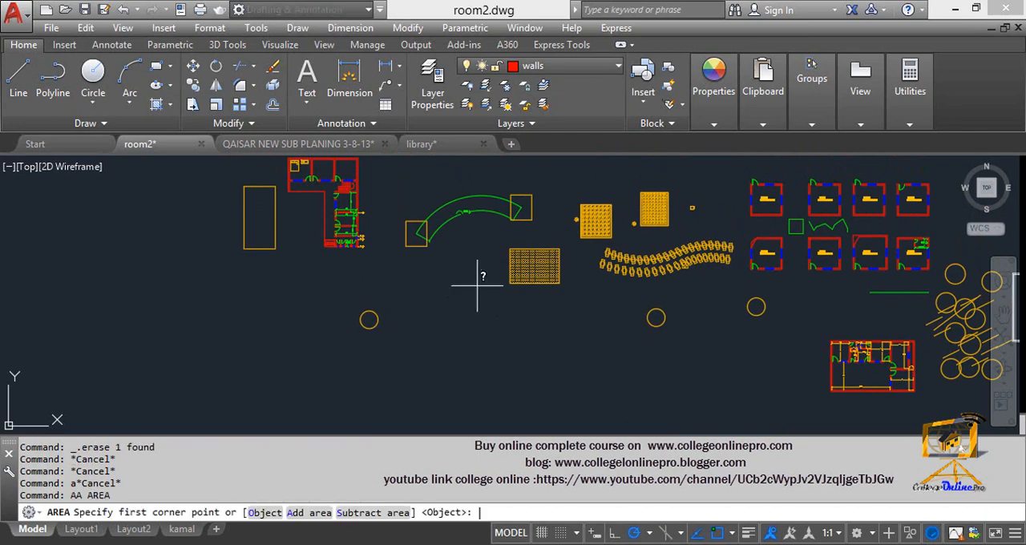
middle_drag(481, 361, 503, 362)
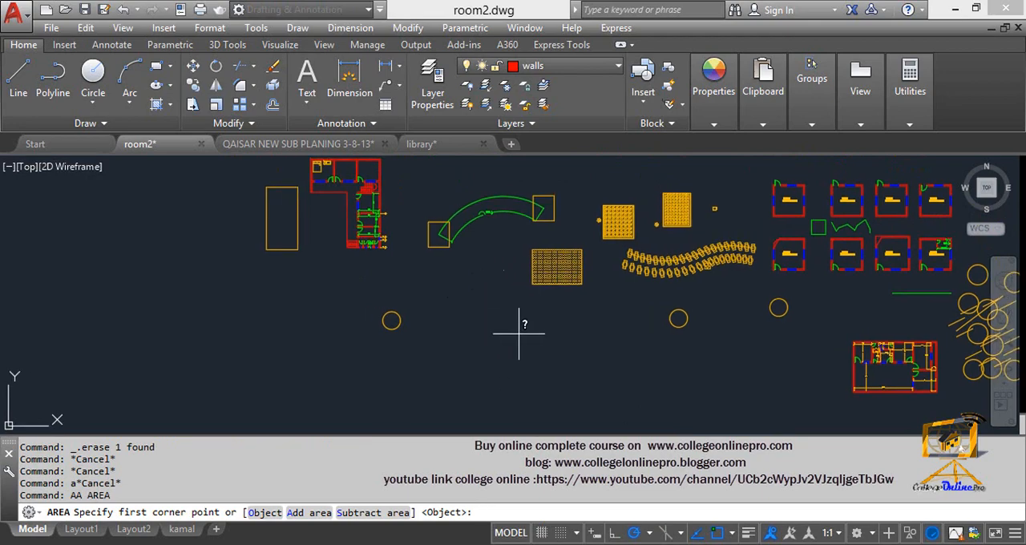
key(Escape)
- Draw a closed, irregular seven-sided polyline in the empty space below the hatched rectangle, ending on its start point
mouse_move(530, 395)
middle_down()
mouse_move(584, 286)
mouse_move(428, 309)
middle_up()
scroll(415, 250, up, 2)
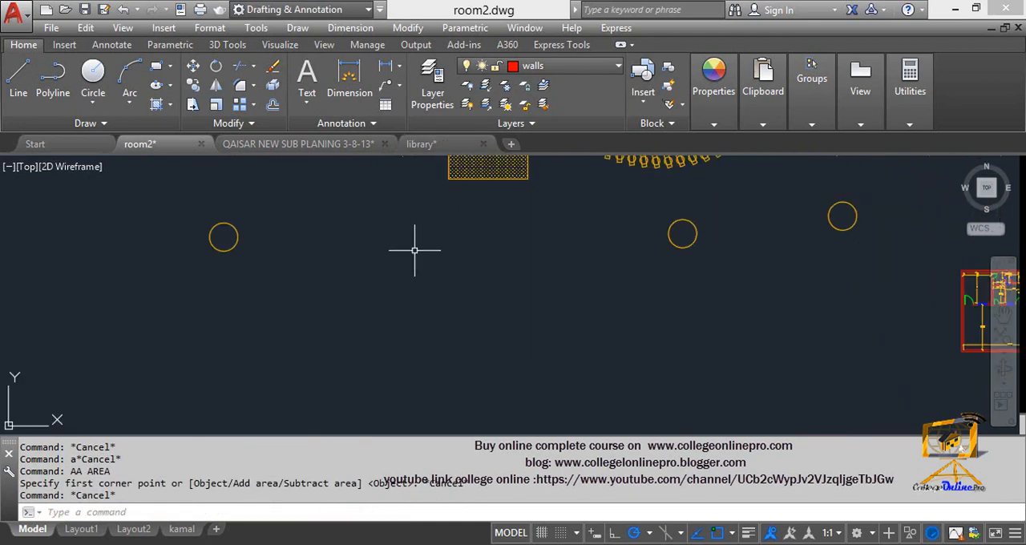
middle_drag(414, 250, 474, 282)
key(Escape)
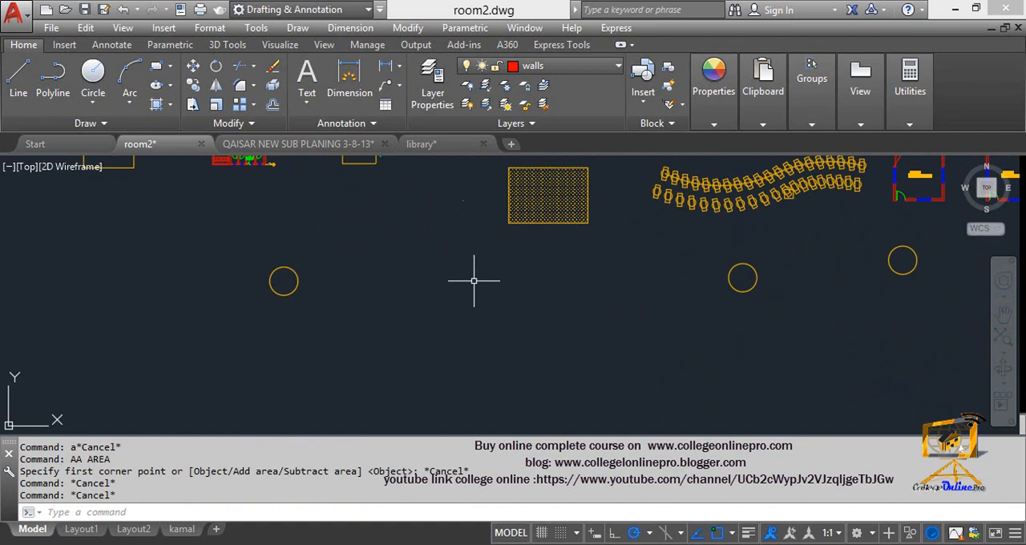
text(pl)
key(Return)
click(580, 329)
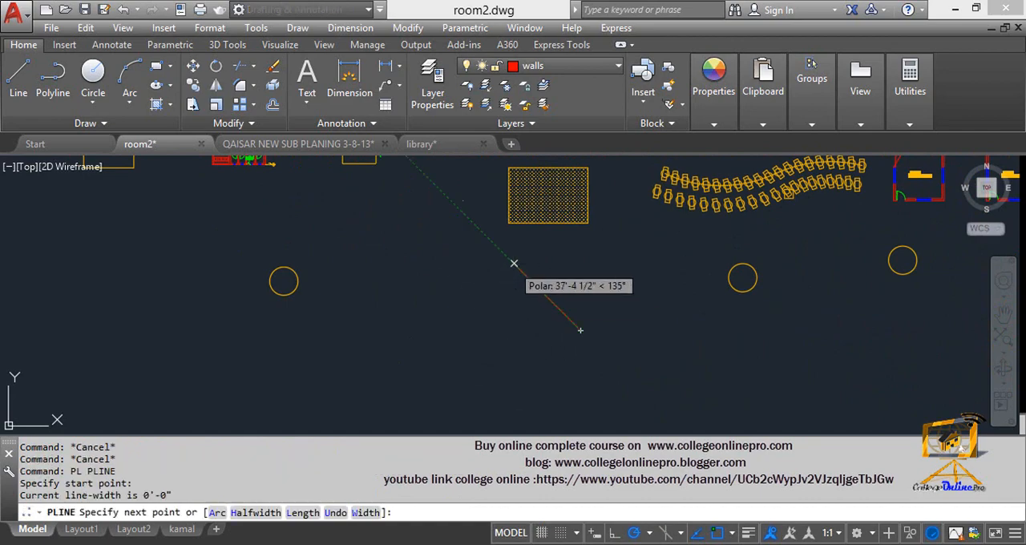
click(514, 264)
click(422, 305)
click(383, 268)
click(293, 379)
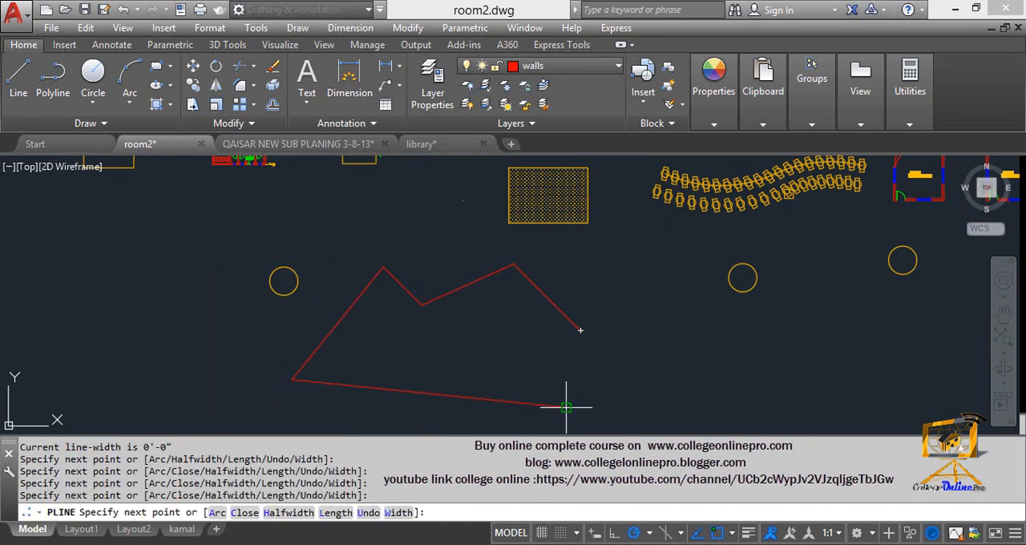
click(566, 408)
middle_drag(547, 395, 462, 189)
middle_drag(547, 207, 546, 287)
click(506, 240)
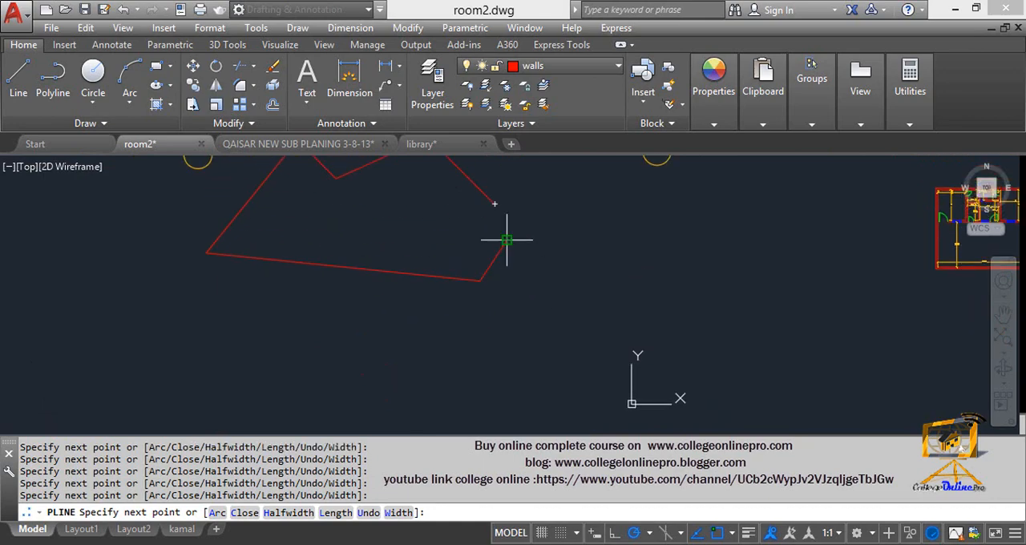
scroll(506, 240, up, 6)
middle_drag(507, 239, 548, 295)
middle_drag(510, 182, 534, 238)
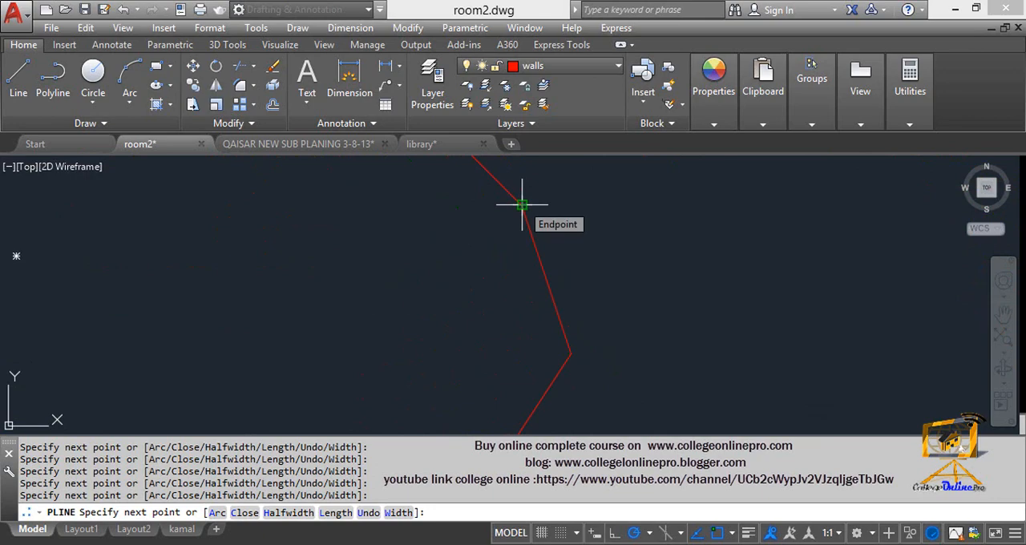
click(522, 205)
key(Escape)
scroll(446, 297, down, 5)
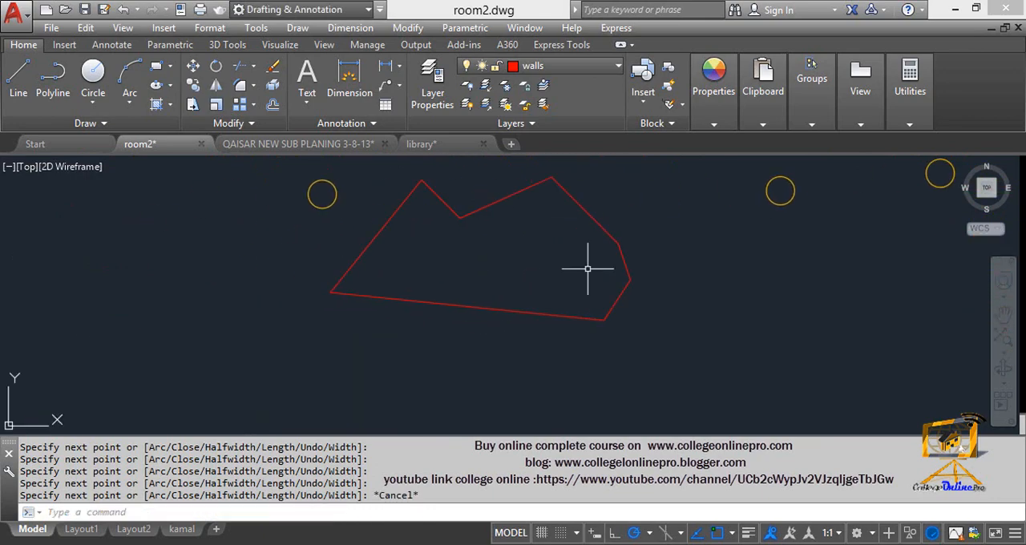
mouse_move(590, 271)
middle_down()
mouse_move(561, 270)
mouse_move(562, 290)
middle_up()
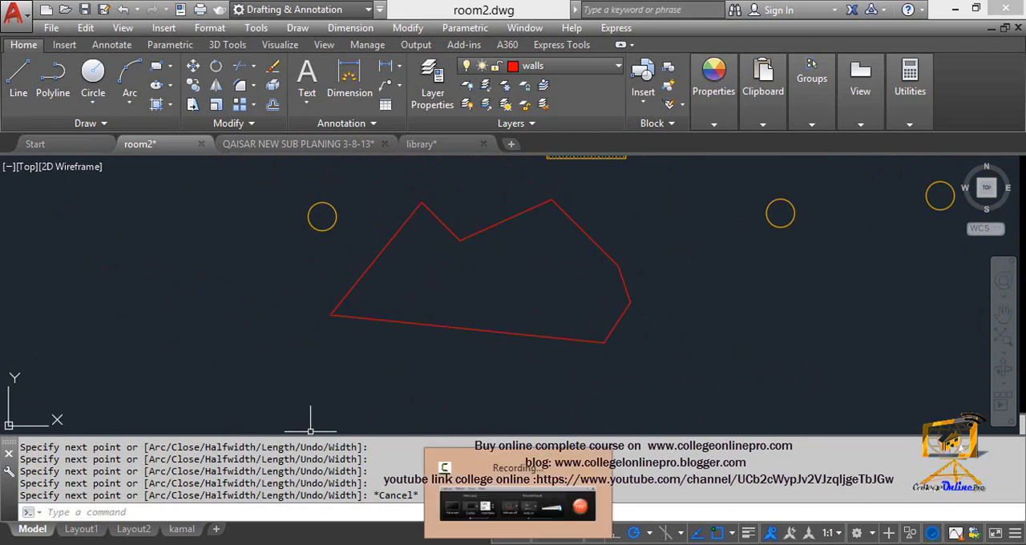
click(518, 544)
click(452, 141)
click(451, 141)
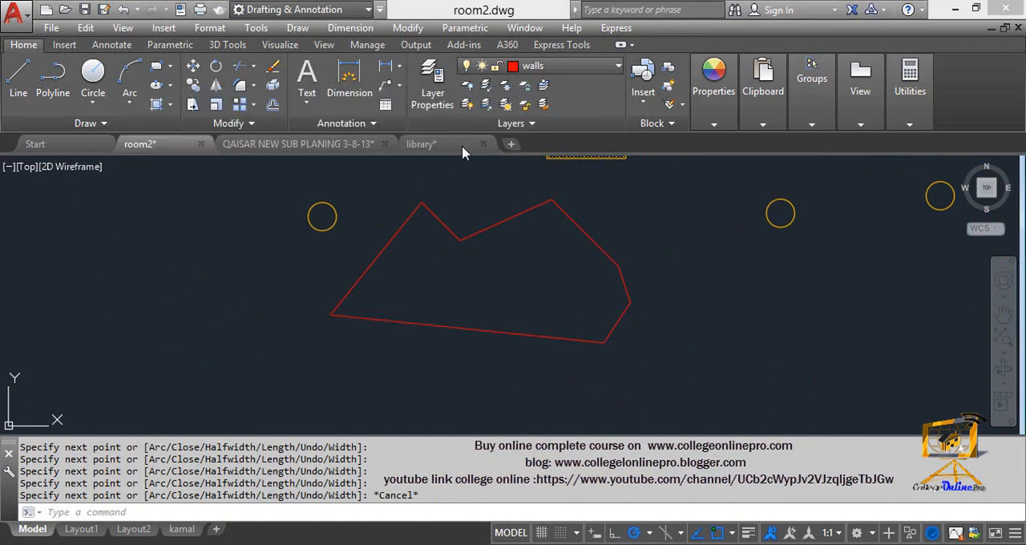
middle_drag(497, 337, 502, 355)
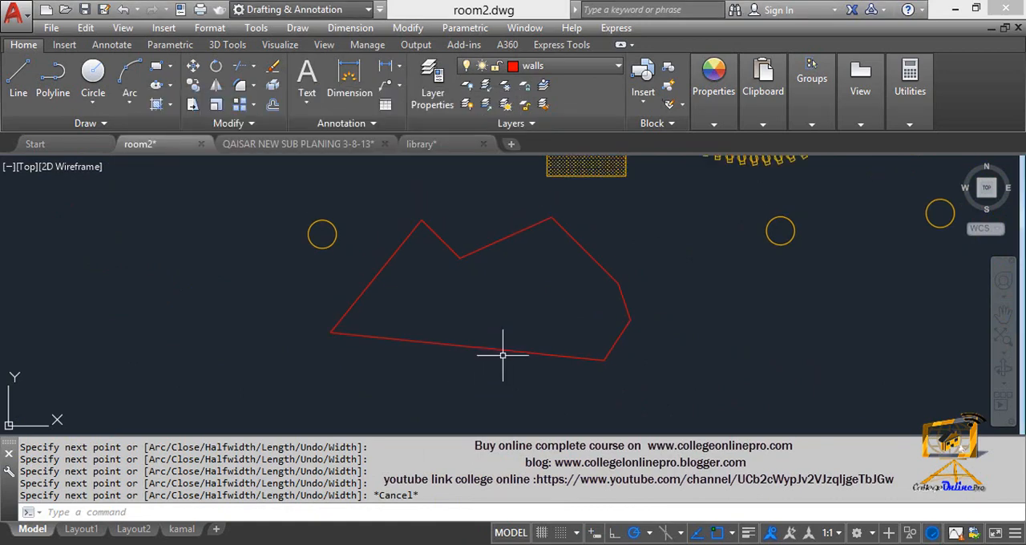
key(XF86MonBrightnessUp)
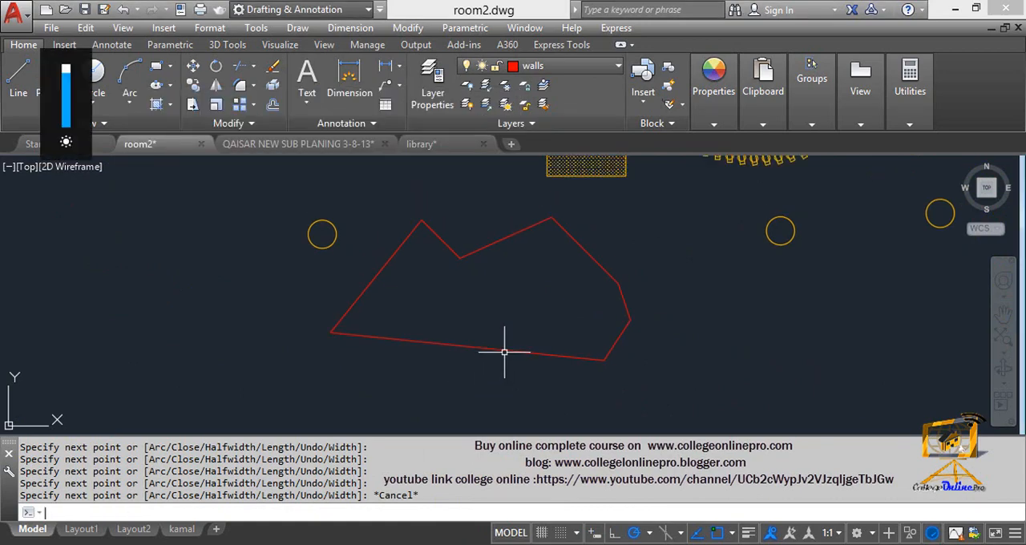
- List the irregular polyline's properties and highlight its area in square feet in the text window
middle_drag(475, 293, 468, 292)
key(Escape)
key(Escape)
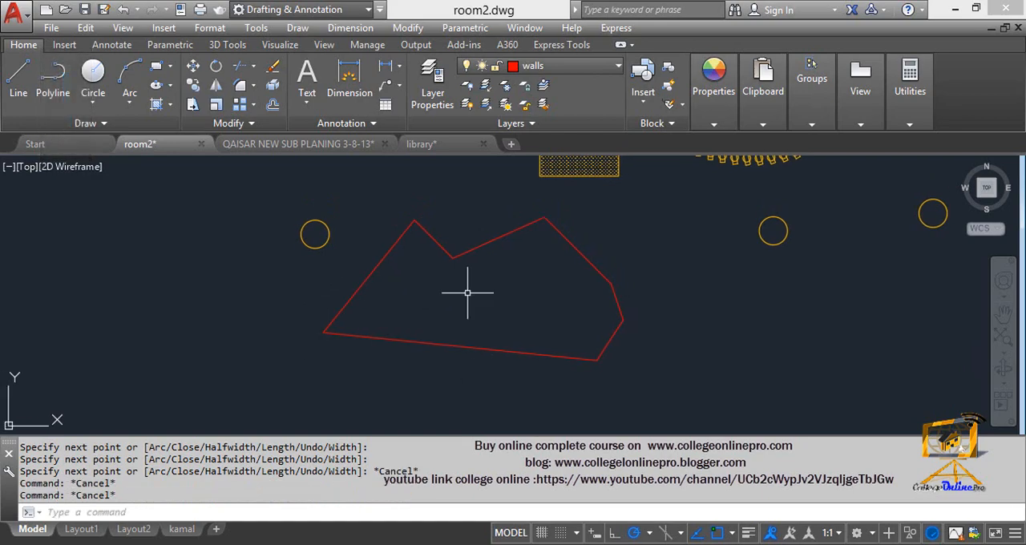
text(li)
key(Return)
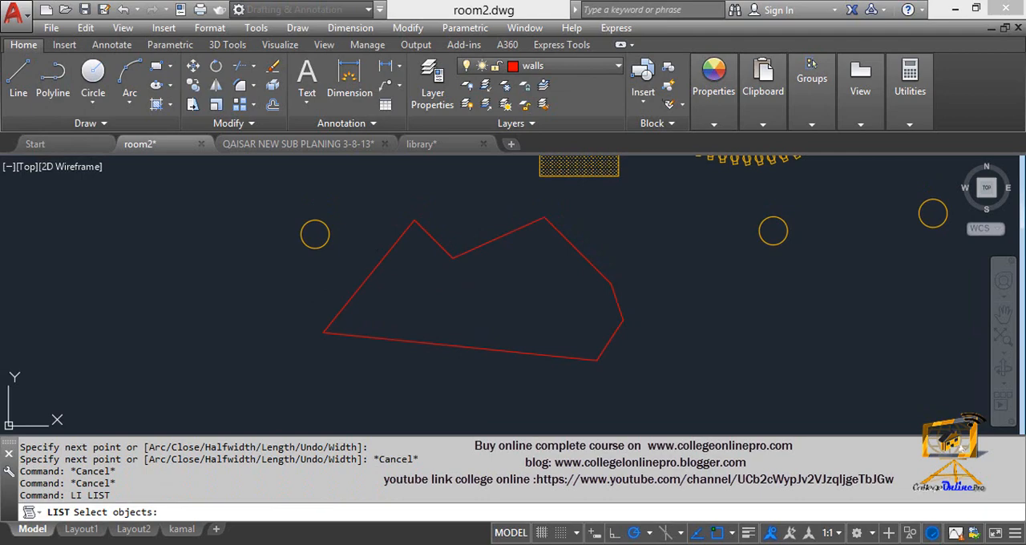
click(464, 253)
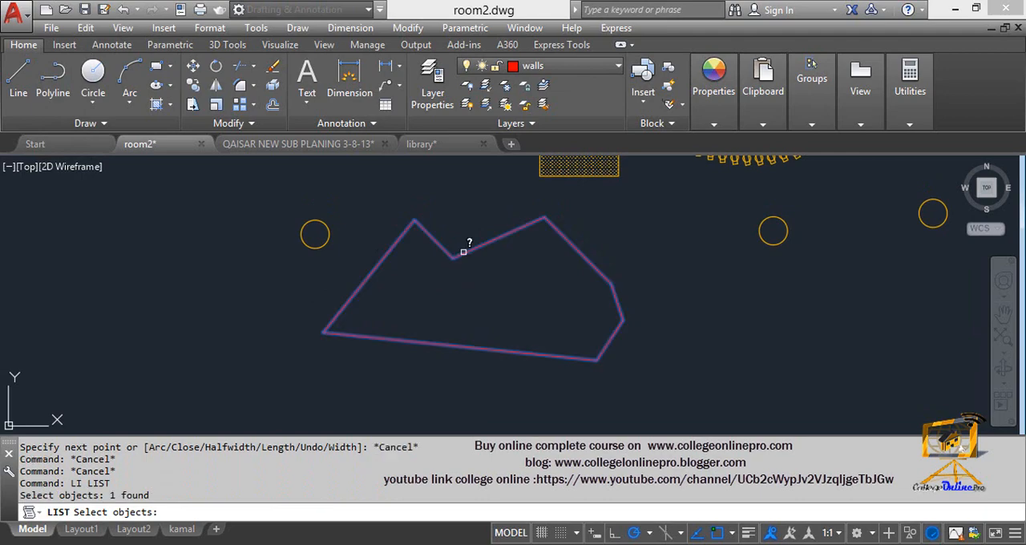
key(Return)
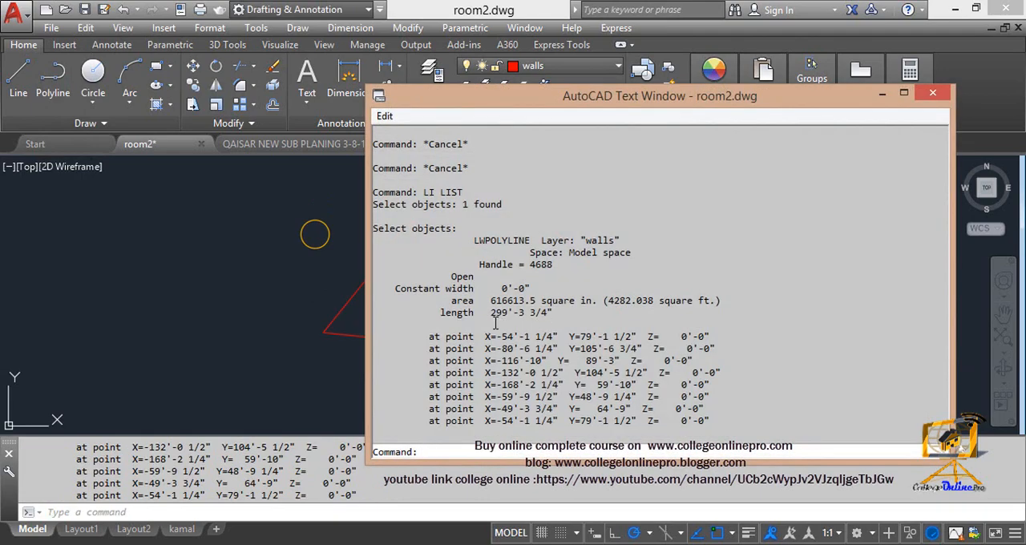
drag(492, 317, 528, 318)
drag(609, 300, 720, 300)
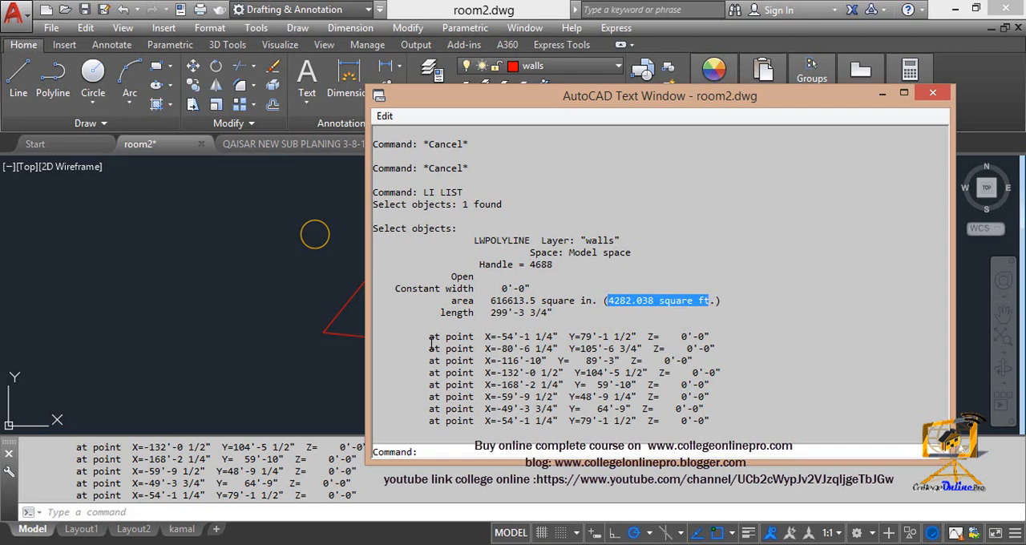
click(724, 57)
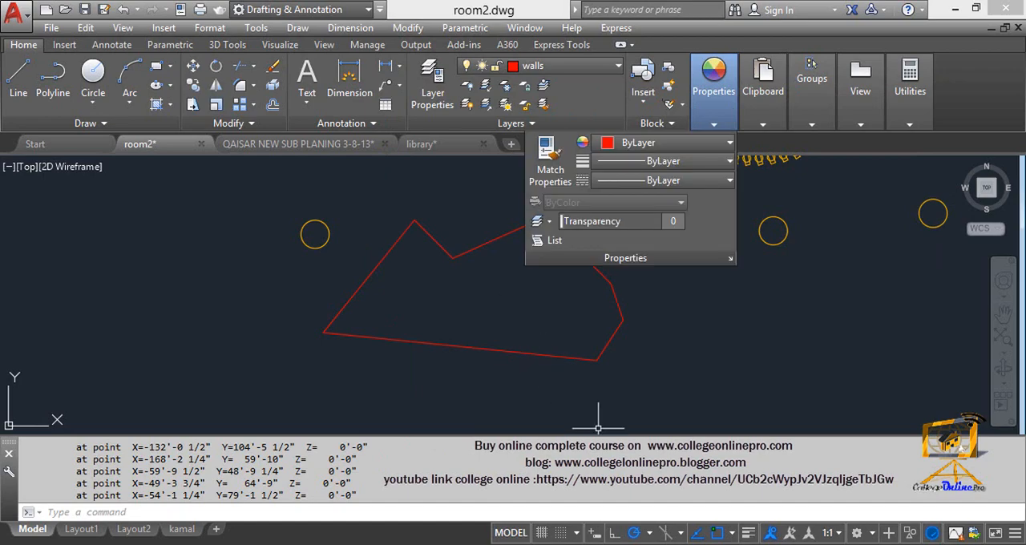
key(Escape)
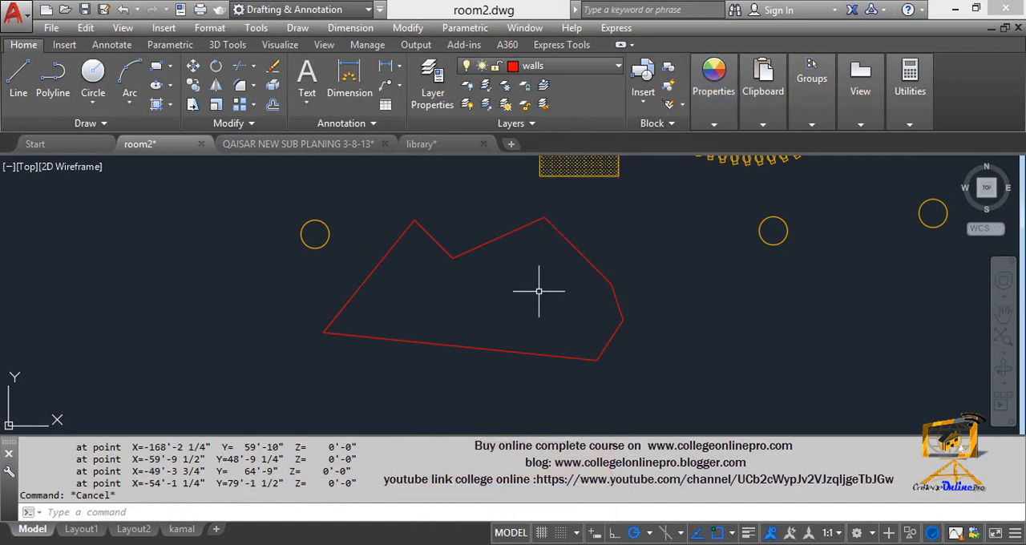
- List the irregular polyline's data again, move the text window aside to compare it with the shape, and close it
text(li)
key(Return)
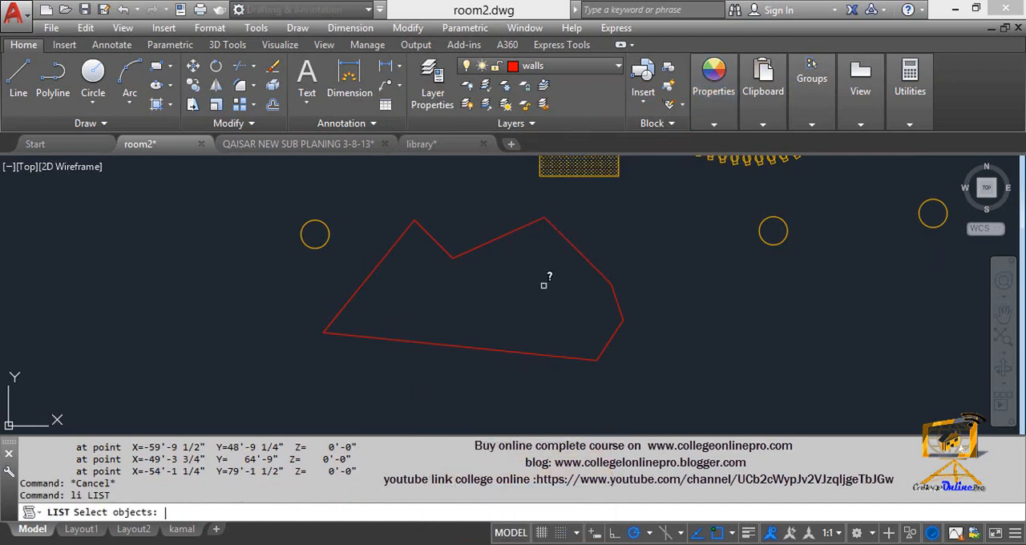
click(498, 238)
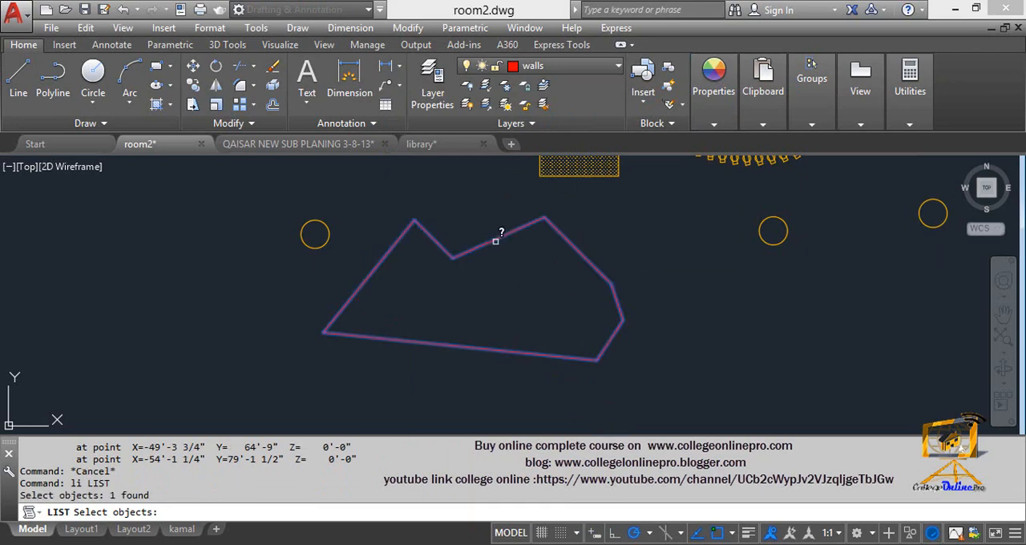
key(Return)
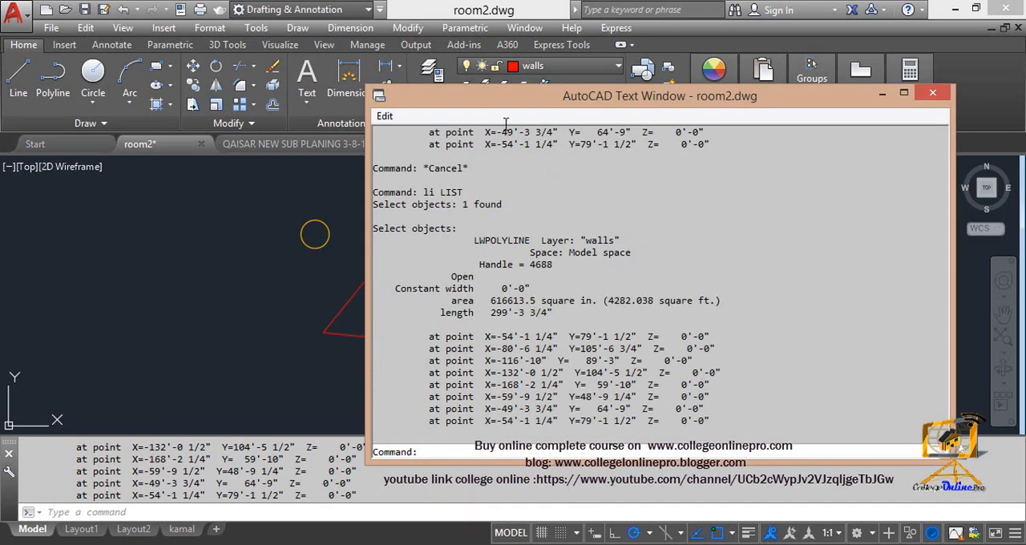
drag(488, 104, 653, 47)
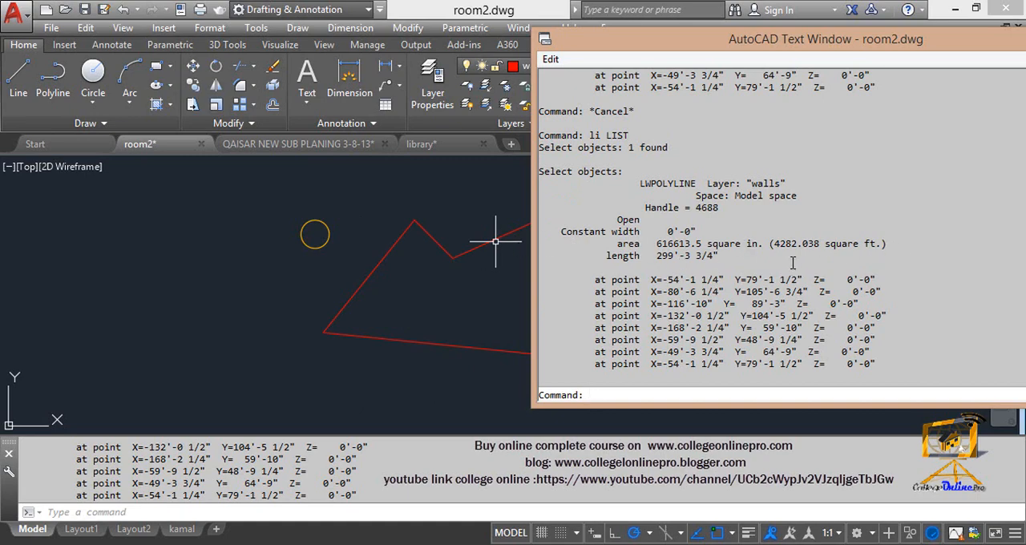
drag(776, 41, 481, 41)
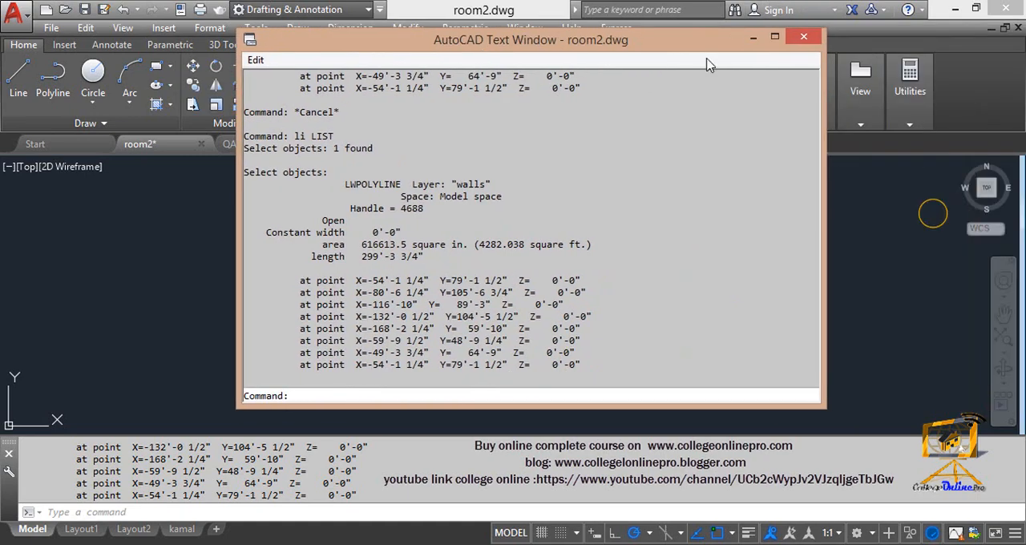
click(804, 39)
- Draw a small square in the empty space between the irregular polyline and the floor plan
mouse_move(563, 299)
middle_down()
mouse_move(526, 286)
mouse_move(443, 282)
middle_up()
key(Escape)
text(aa)
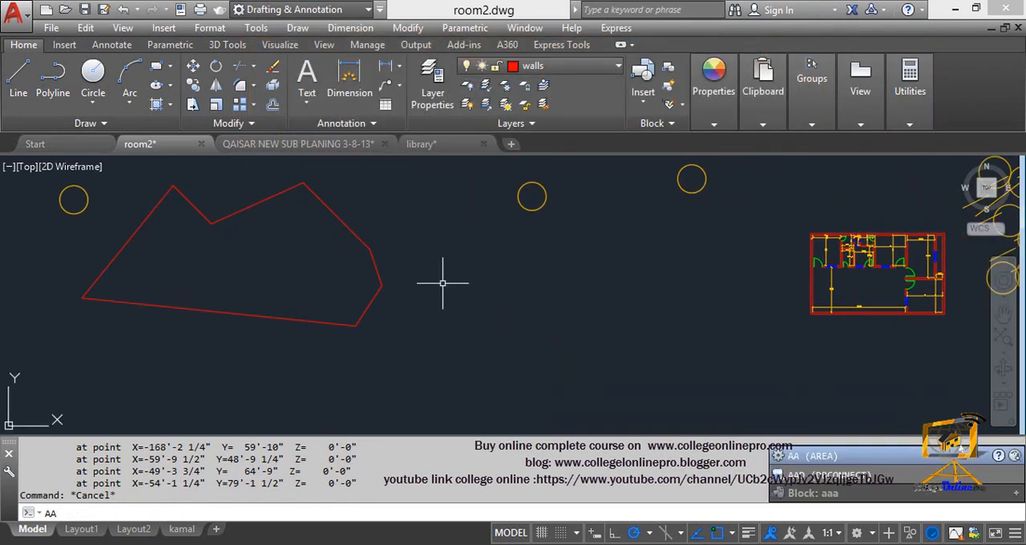
key(BackSpace)
key(BackSpace)
text(rec)
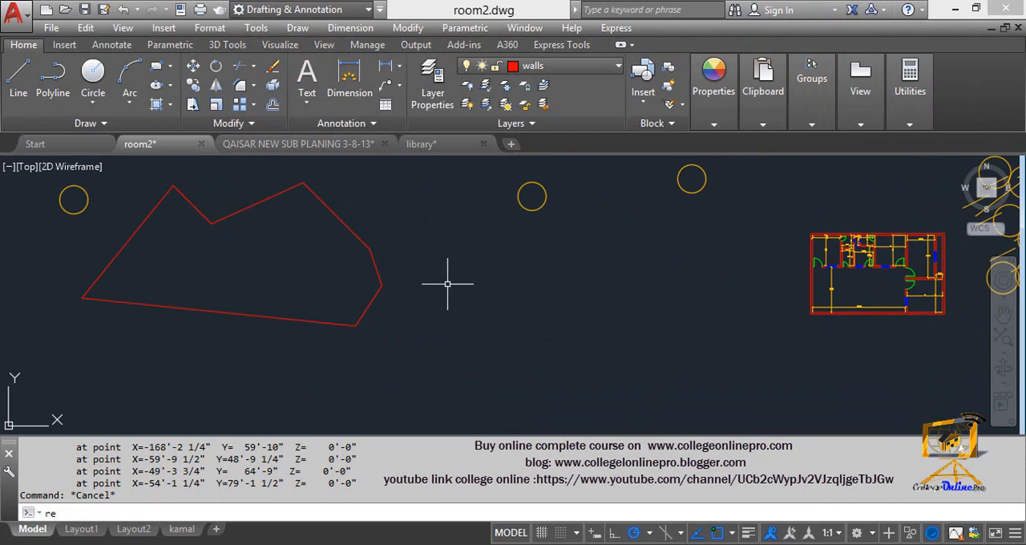
key(Return)
click(473, 299)
click(555, 382)
key(Escape)
- Draw a small circle centred inside the new square
middle_drag(555, 350, 509, 198)
text(c)
key(Return)
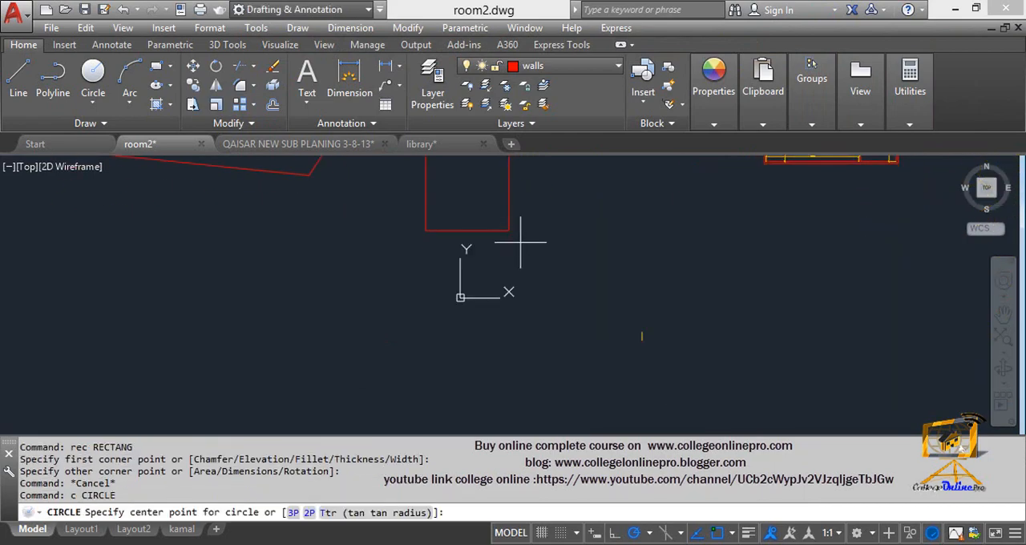
middle_drag(522, 241, 511, 266)
click(485, 244)
click(486, 262)
key(Escape)
- Draw a larger rectangle extending down and to the right from the circle's centre
text(rec)
key(Return)
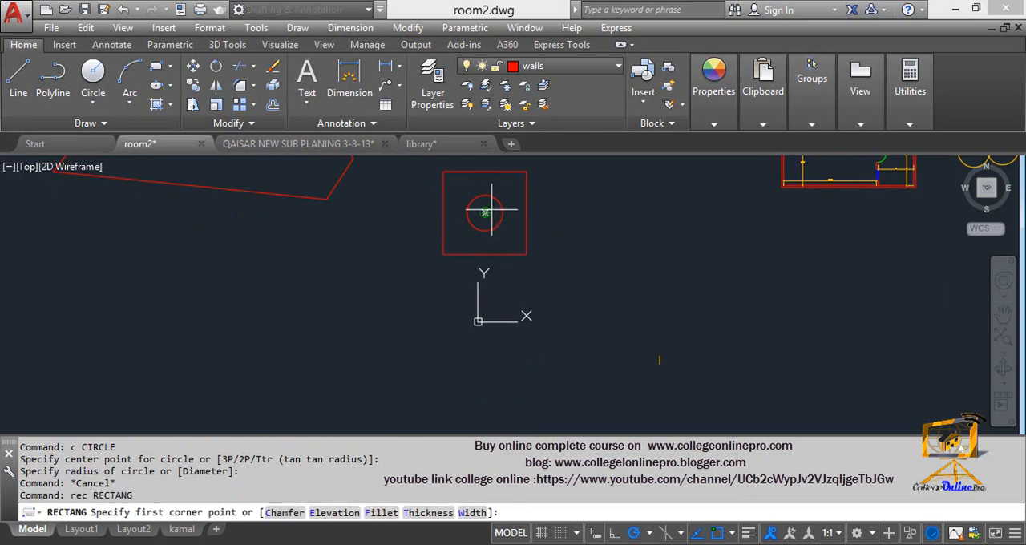
click(485, 213)
click(699, 407)
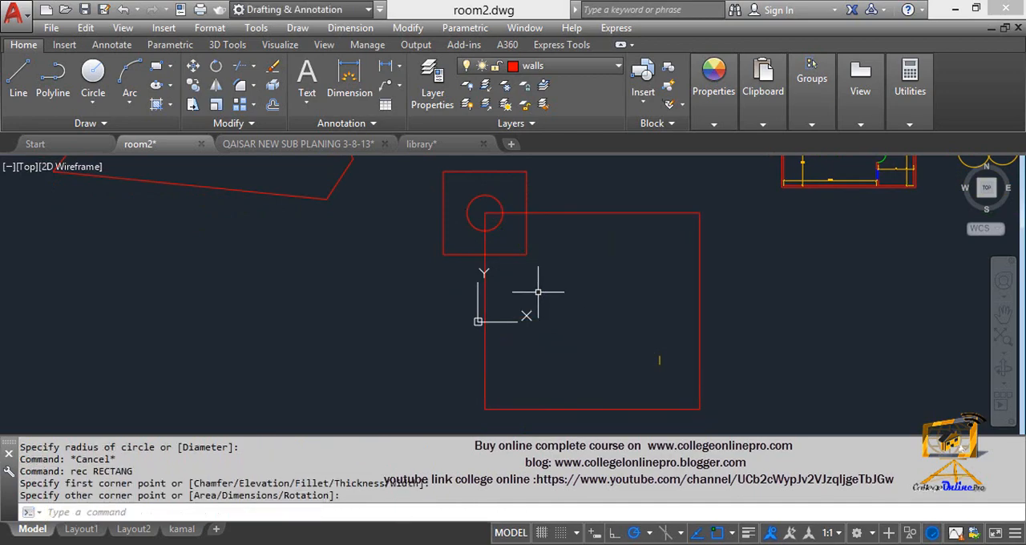
scroll(566, 268, down, 2)
key(Escape)
key(Escape)
scroll(564, 286, up, 2)
middle_drag(567, 286, 573, 215)
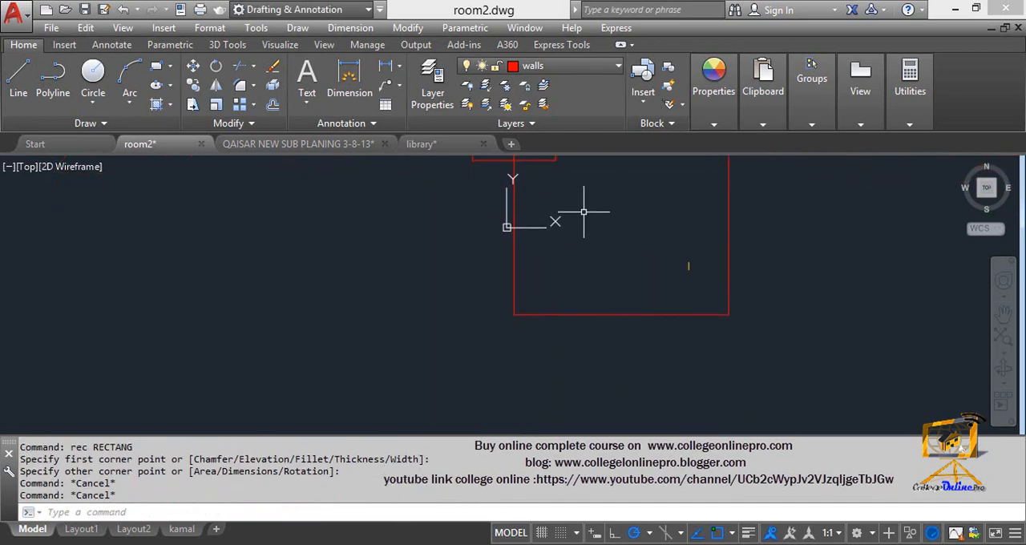
- Draw a rectangle over the large rectangle's lower half, from its lower-right corner to its left edge's midpoint
text(rec)
key(Return)
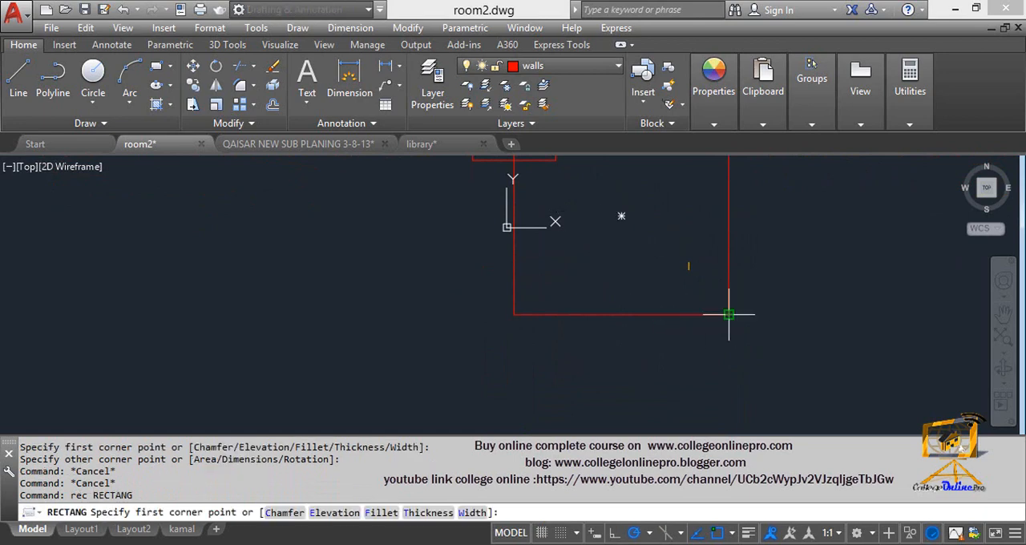
click(729, 314)
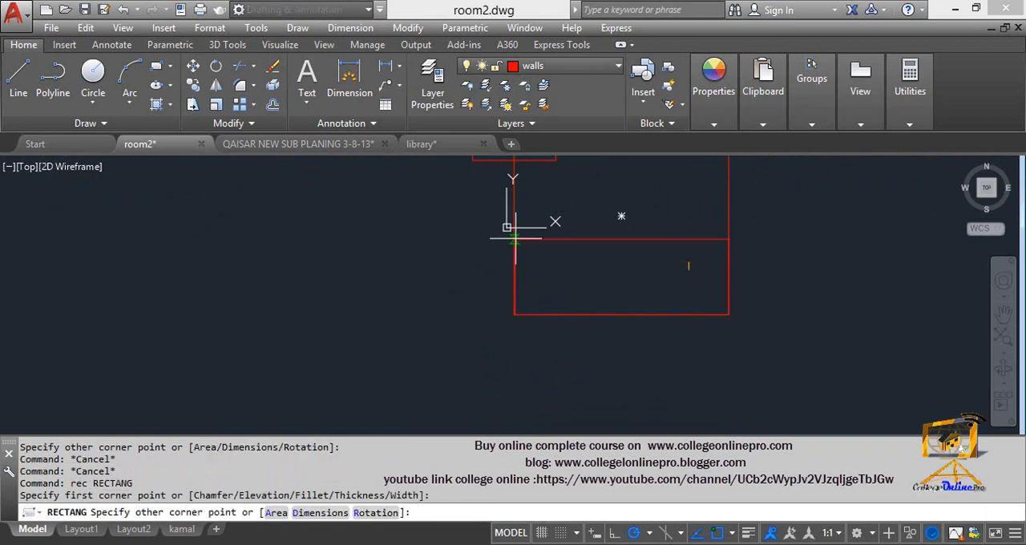
key(Escape)
scroll(525, 228, down, 4)
key(Escape)
key(Escape)
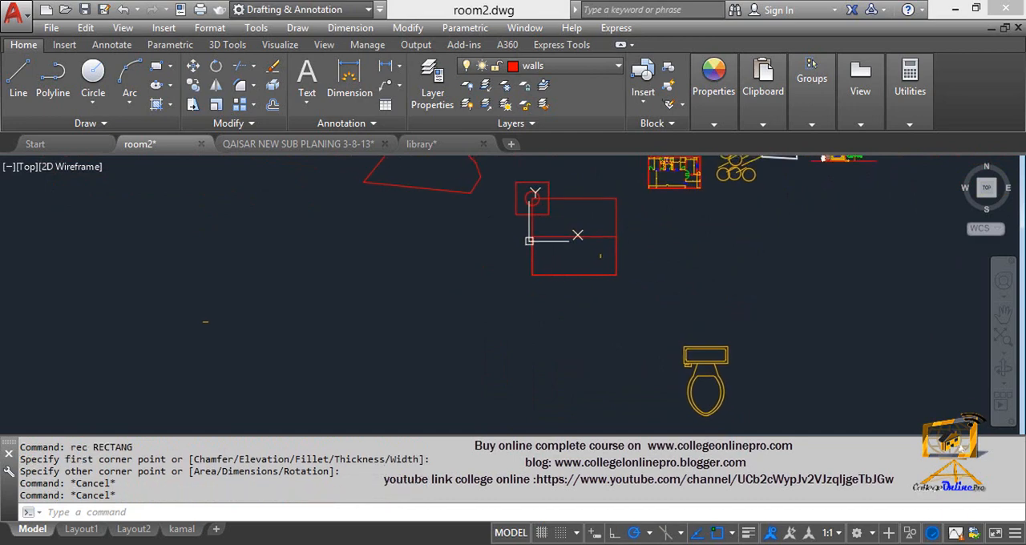
key(Escape)
- Move the small square and its circle from the large rectangle's upper-left corner to beside its right edge
scroll(518, 211, up, 4)
middle_drag(519, 210, 534, 251)
text(m)
key(Return)
click(570, 290)
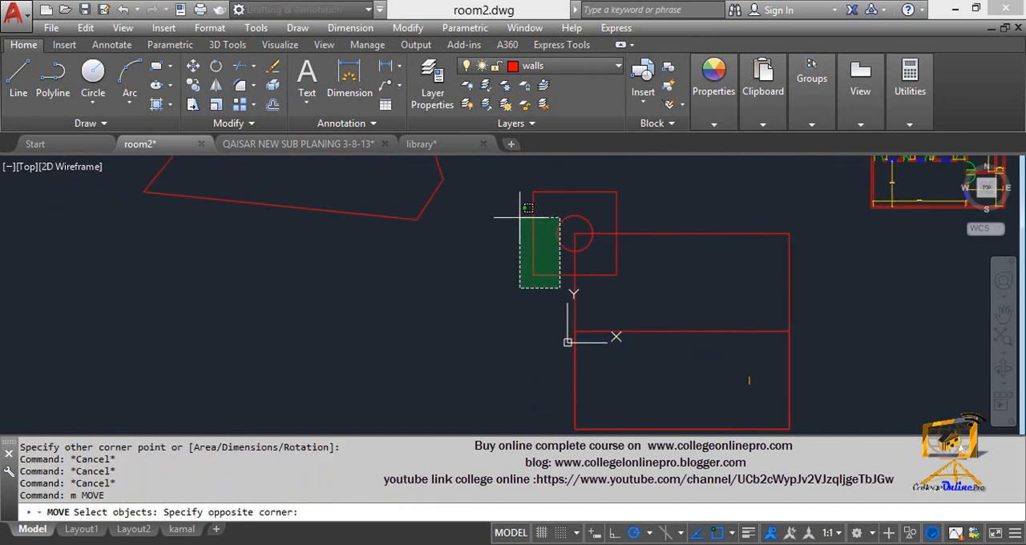
click(494, 192)
click(597, 232)
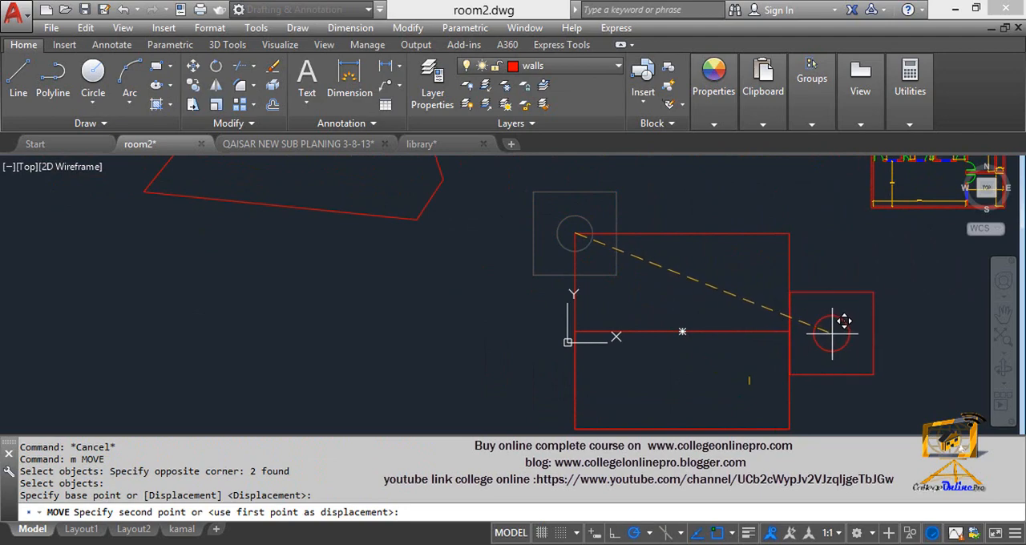
click(832, 335)
key(Escape)
key(Escape)
- Move the square and circle so the square's left-edge midpoint lines up with the large rectangle's dividing line
middle_drag(832, 336, 755, 257)
scroll(762, 308, up, 2)
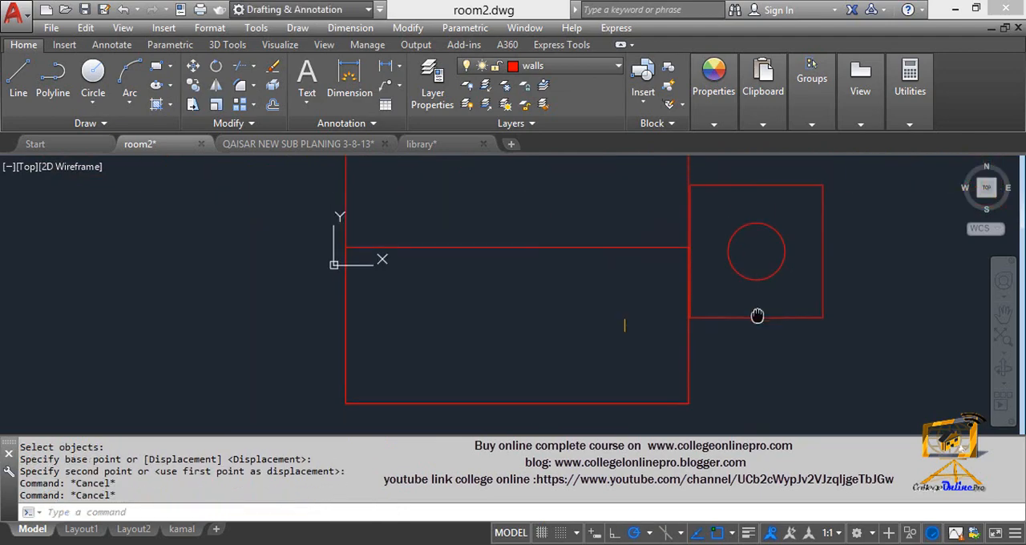
text(m)
key(Return)
click(836, 345)
click(723, 192)
key(Return)
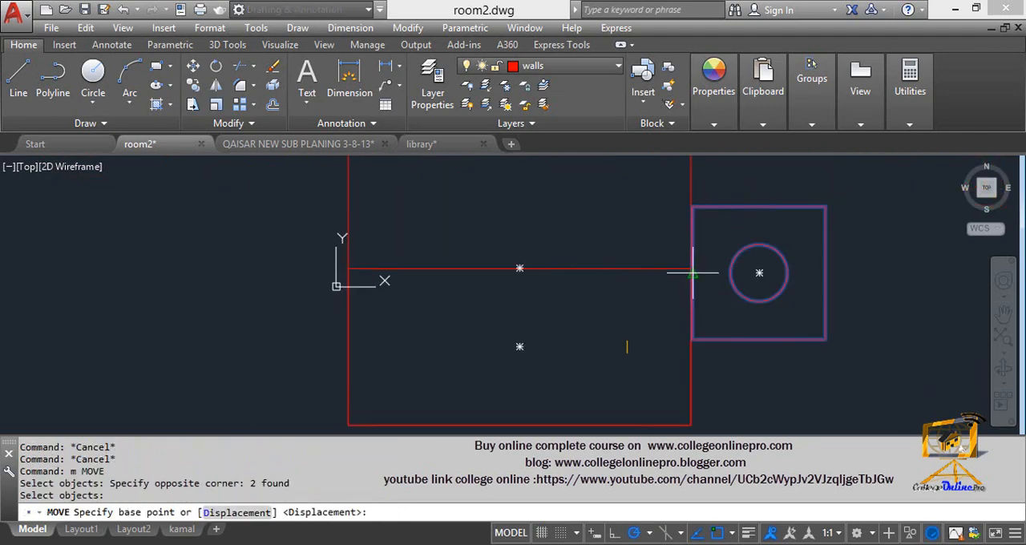
click(691, 269)
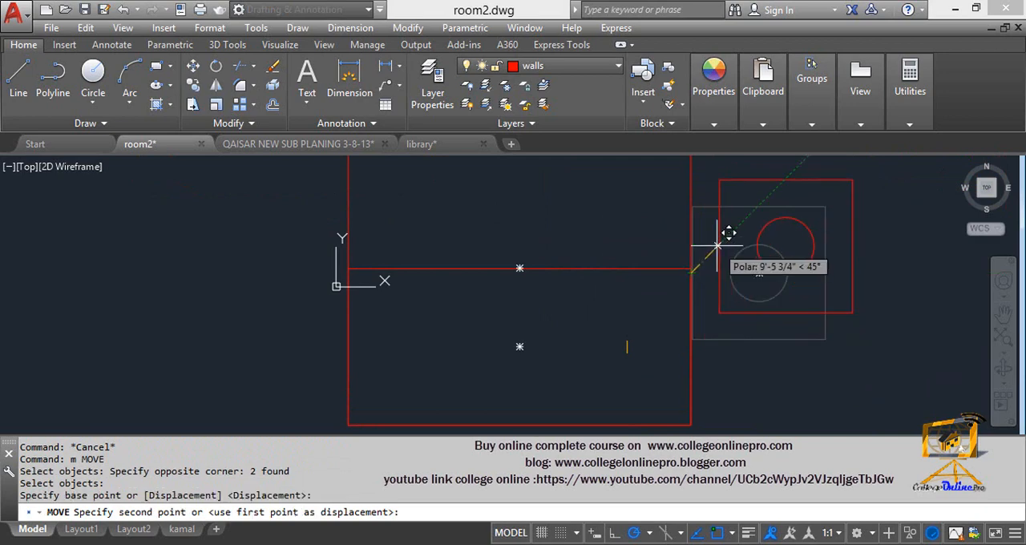
click(691, 268)
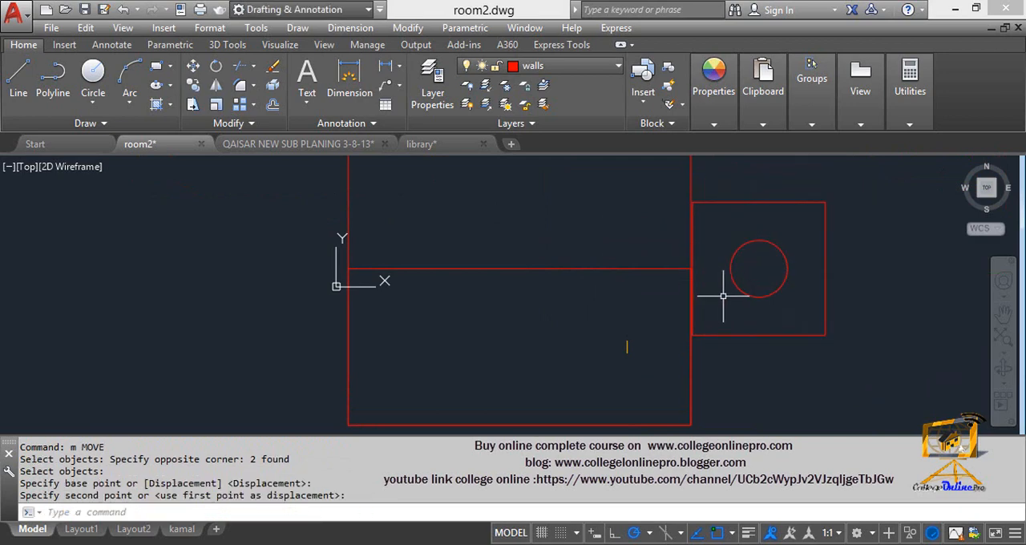
- Move the previously selected square and circle onto the dividing line's right end, closing the gap to the large rectangle
scroll(722, 293, down, 2)
scroll(717, 287, up, 6)
key(Escape)
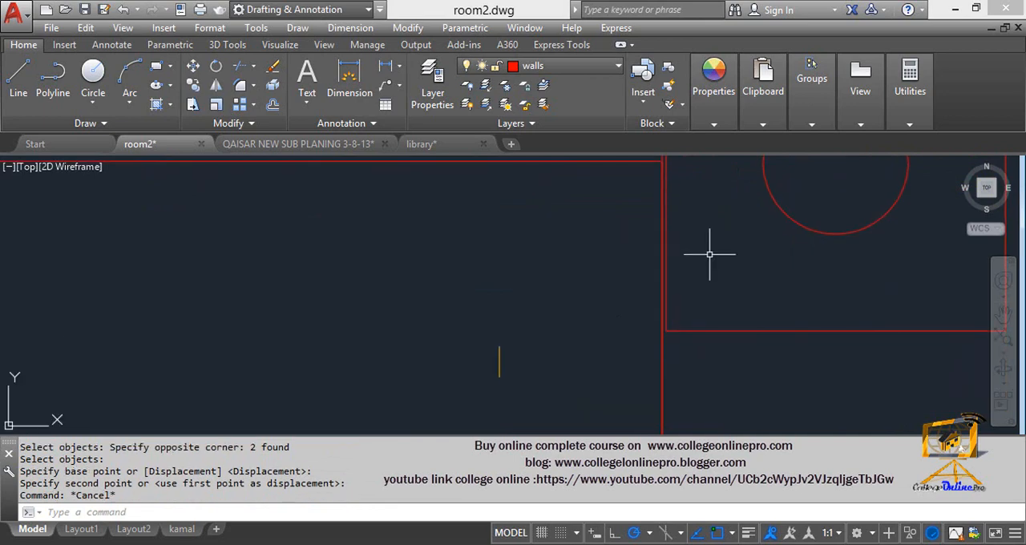
text(m)
key(Return)
text(p)
key(Return)
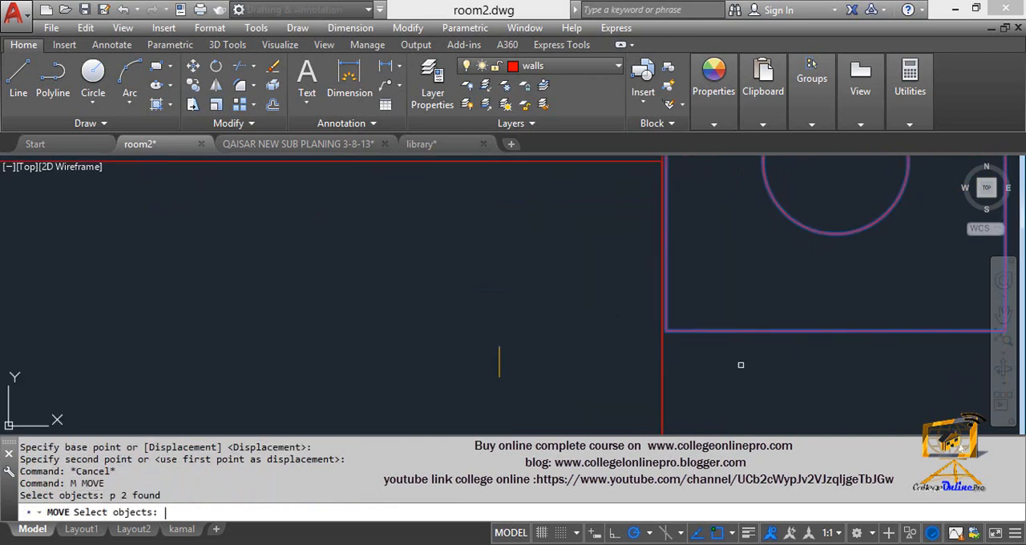
scroll(710, 318, down, 6)
scroll(709, 319, up, 8)
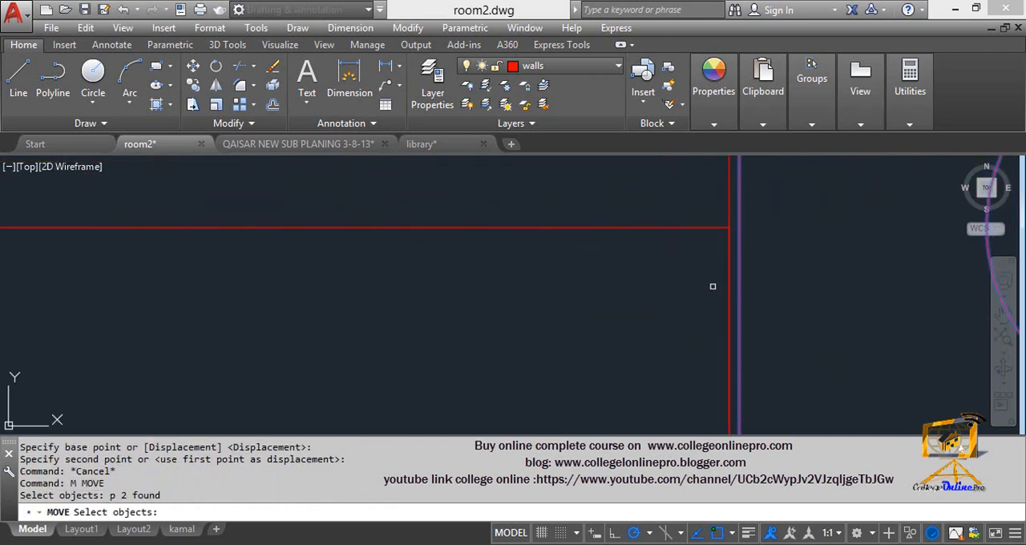
key(Return)
click(737, 228)
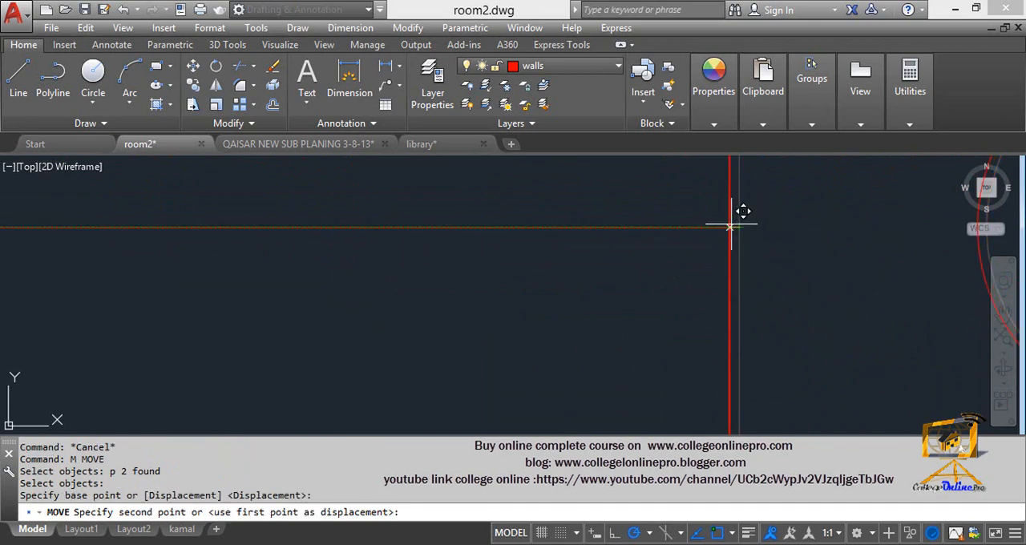
click(730, 228)
scroll(711, 255, down, 3)
scroll(712, 255, down, 4)
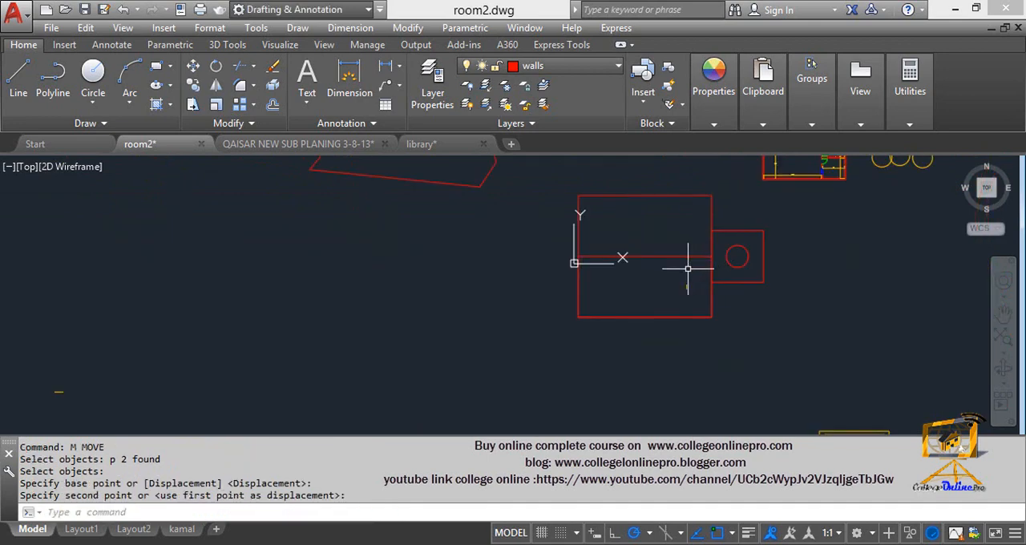
key(Escape)
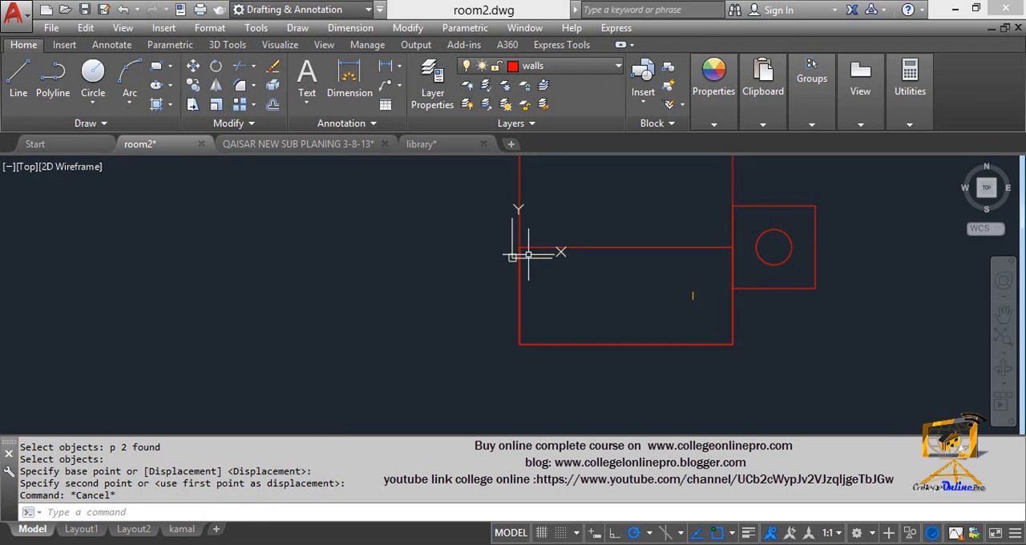
text(usc)
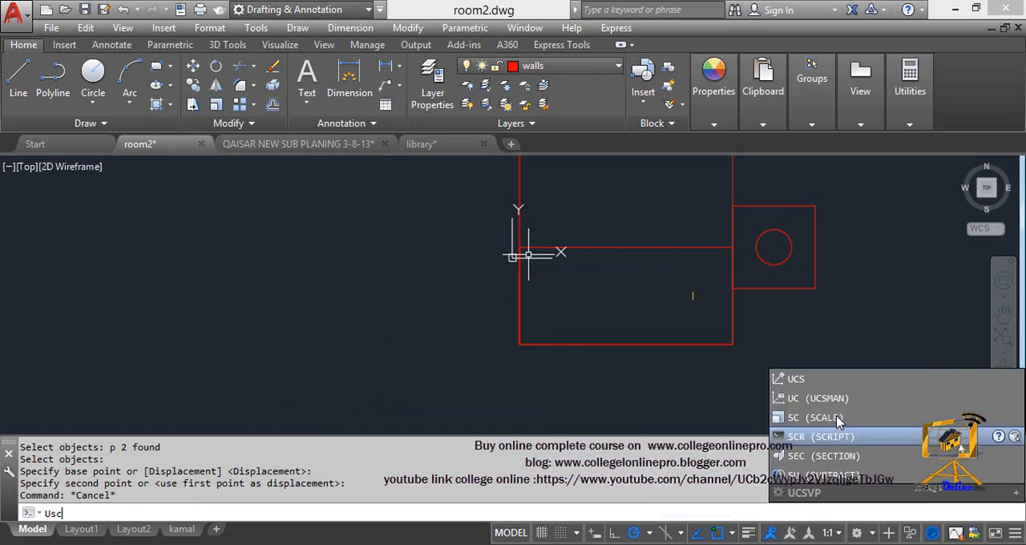
click(838, 398)
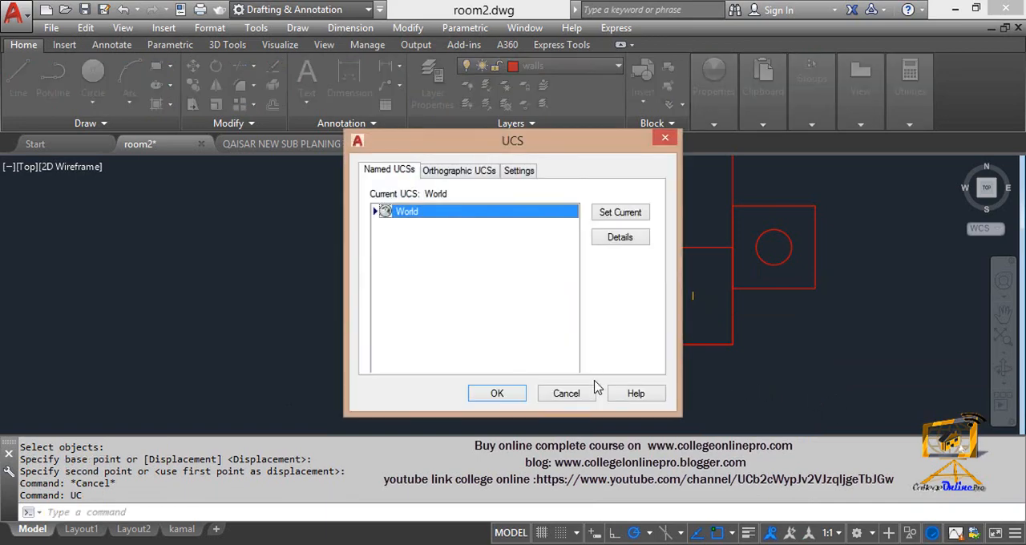
click(570, 395)
- Set the UCS icon to the Noorigin option with the UCSICON command
text(c)
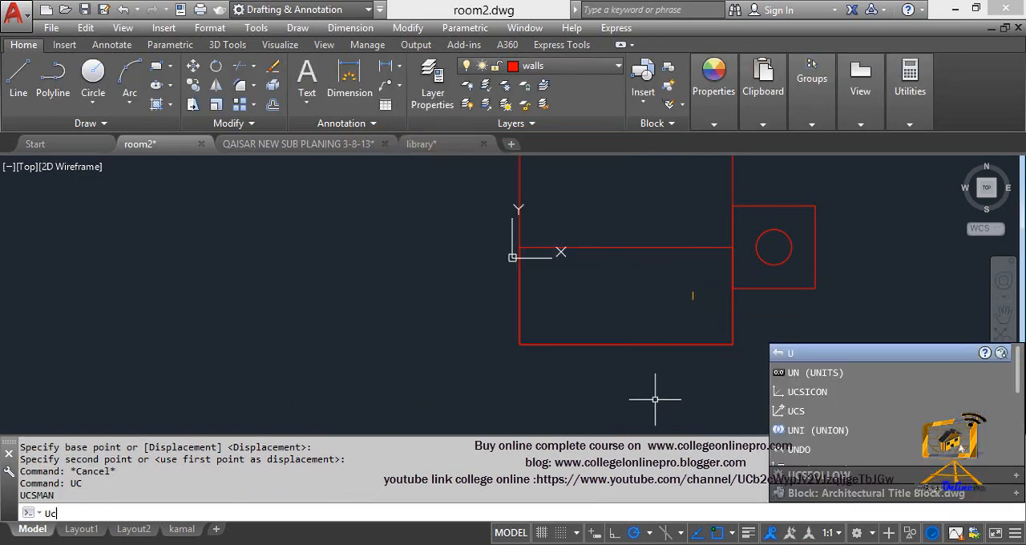
text(sicon)
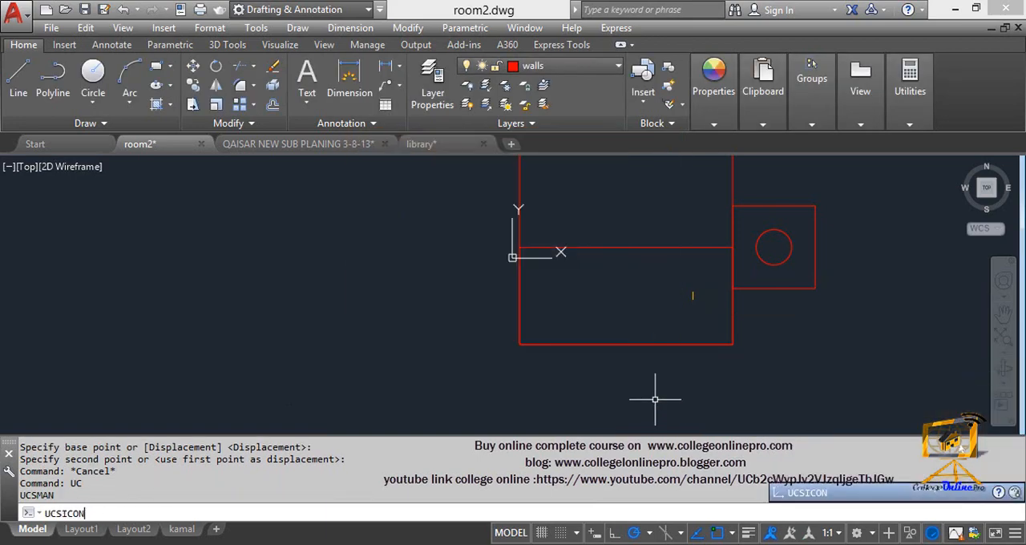
key(Return)
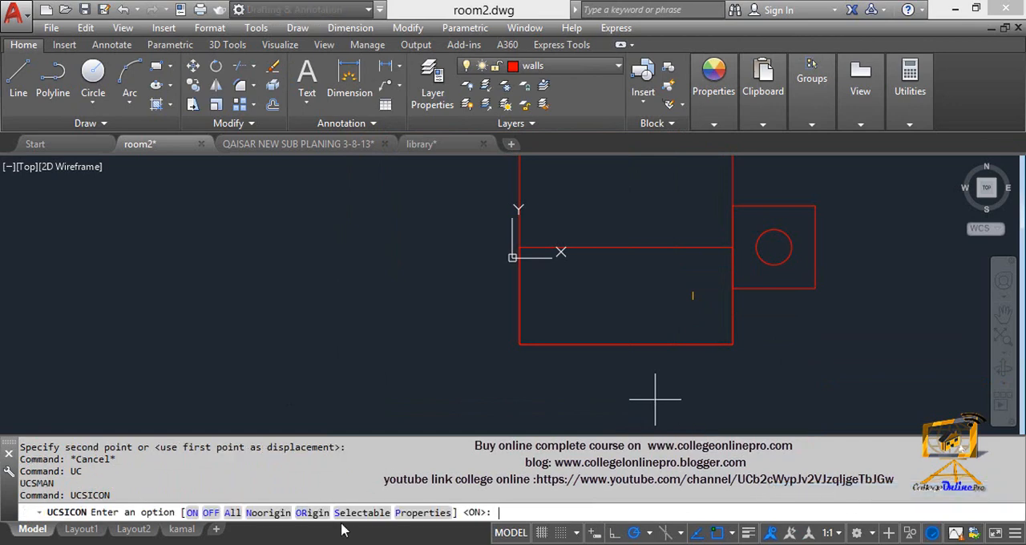
text(n)
key(Return)
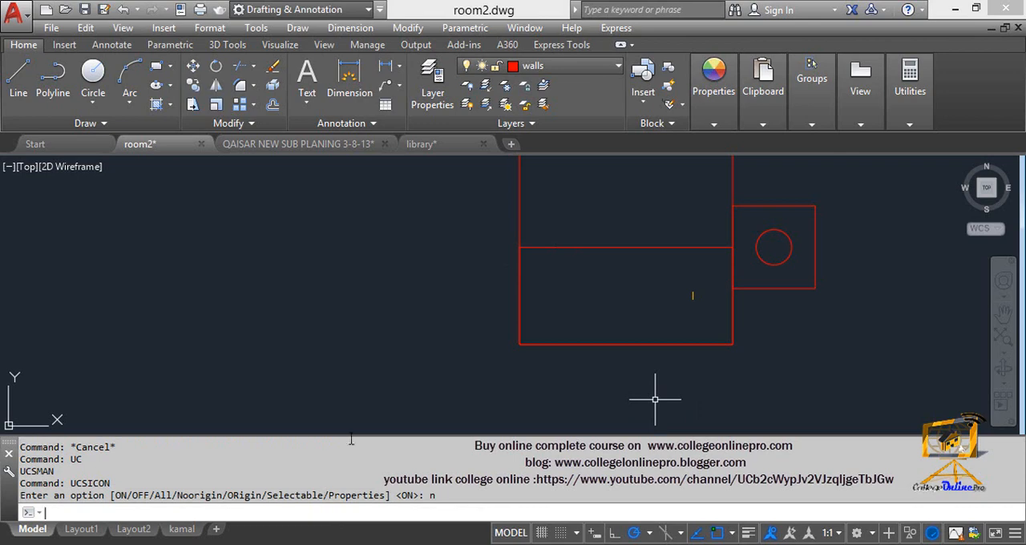
- Measure the area of the lower-half rectangle with the Area command's Object option, picking its bottom edge
mouse_move(691, 284)
middle_down()
mouse_move(653, 288)
mouse_move(628, 344)
mouse_move(594, 301)
middle_up()
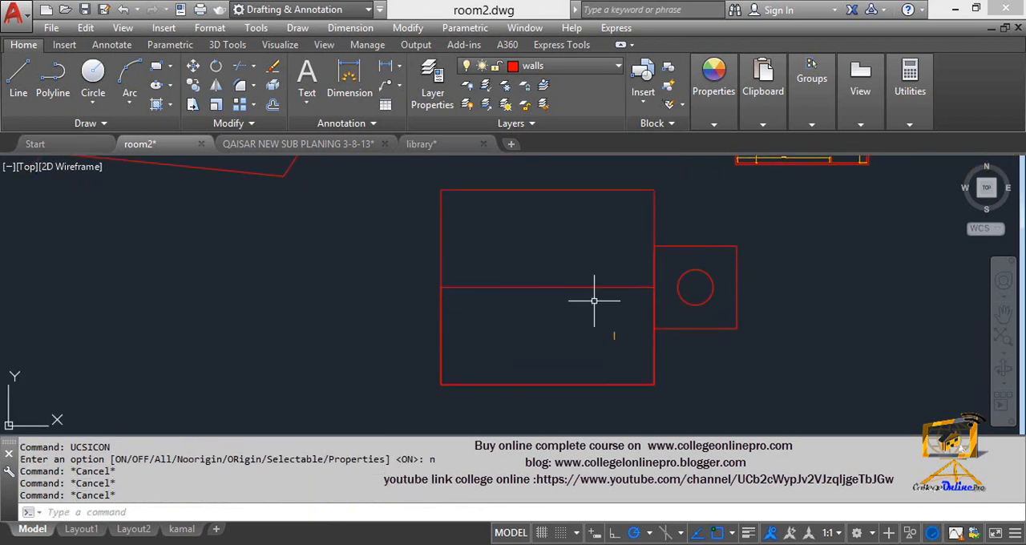
text(aa)
key(Return)
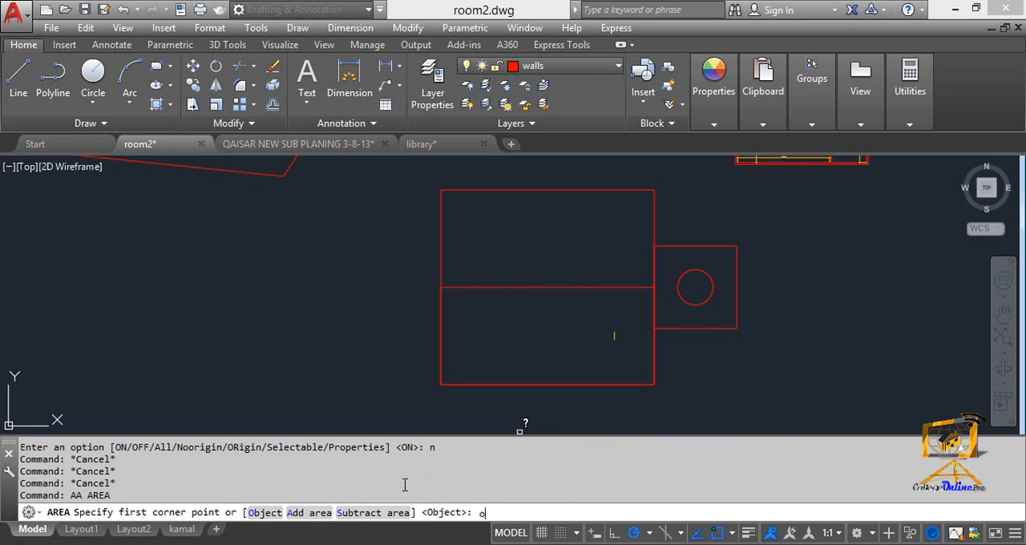
key(Return)
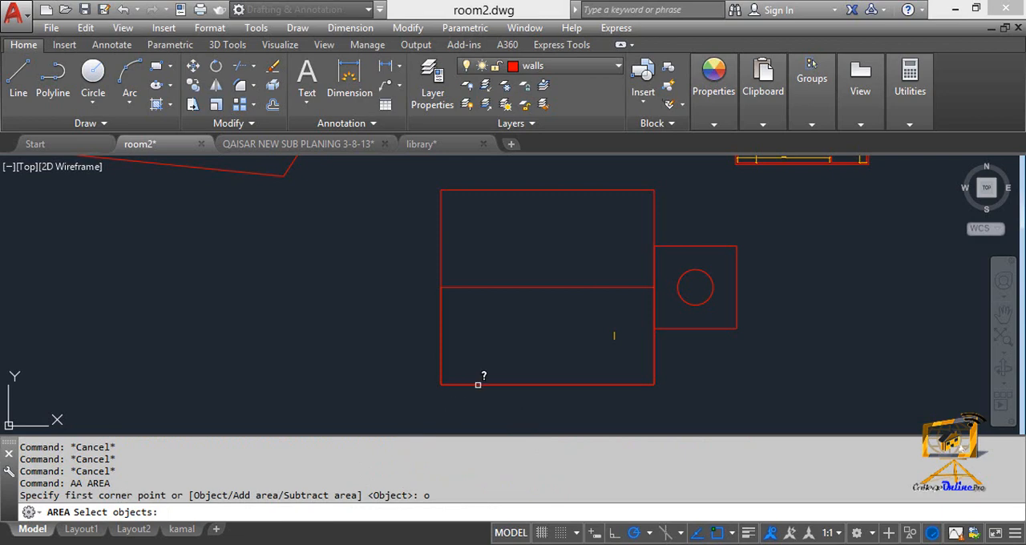
click(478, 385)
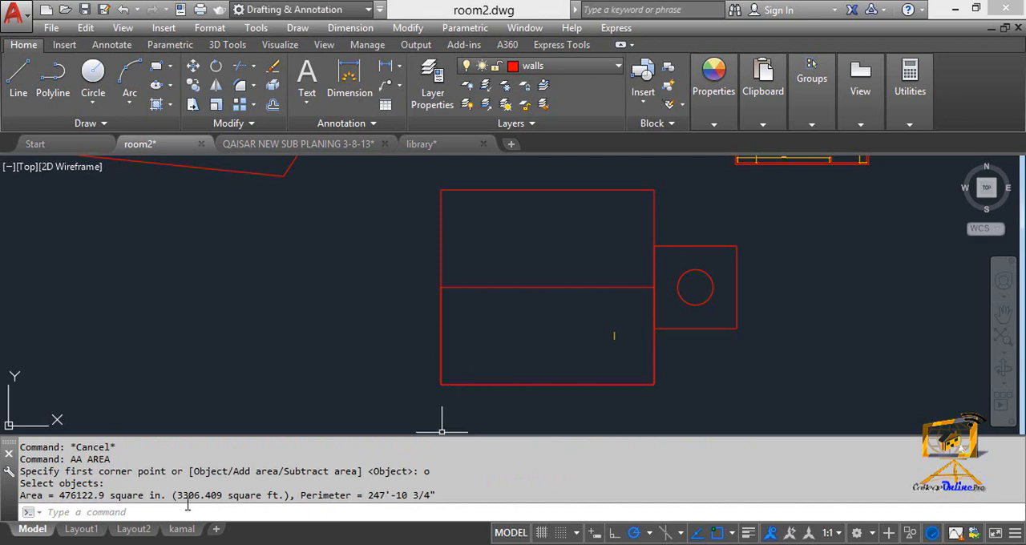
drag(185, 496, 228, 497)
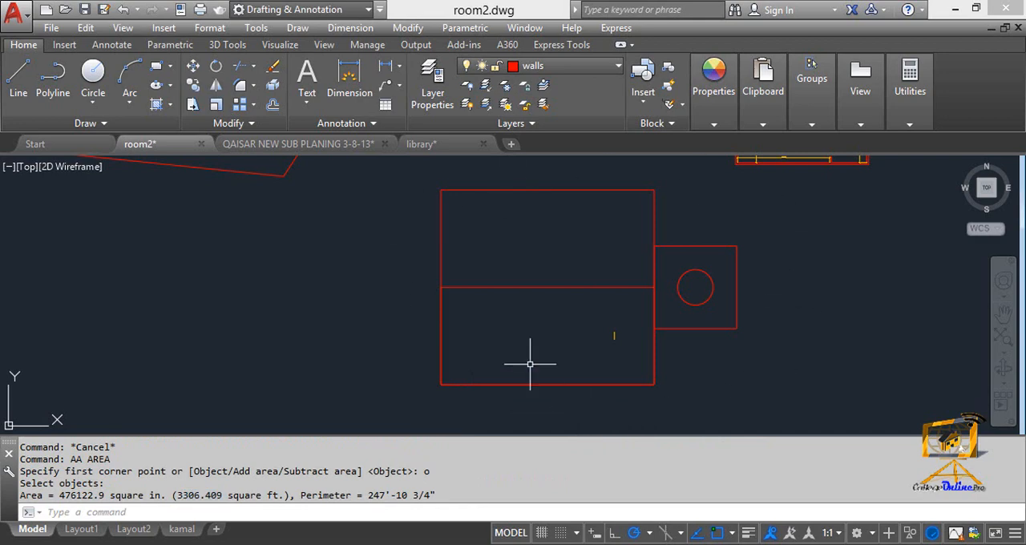
key(Escape)
key(Escape)
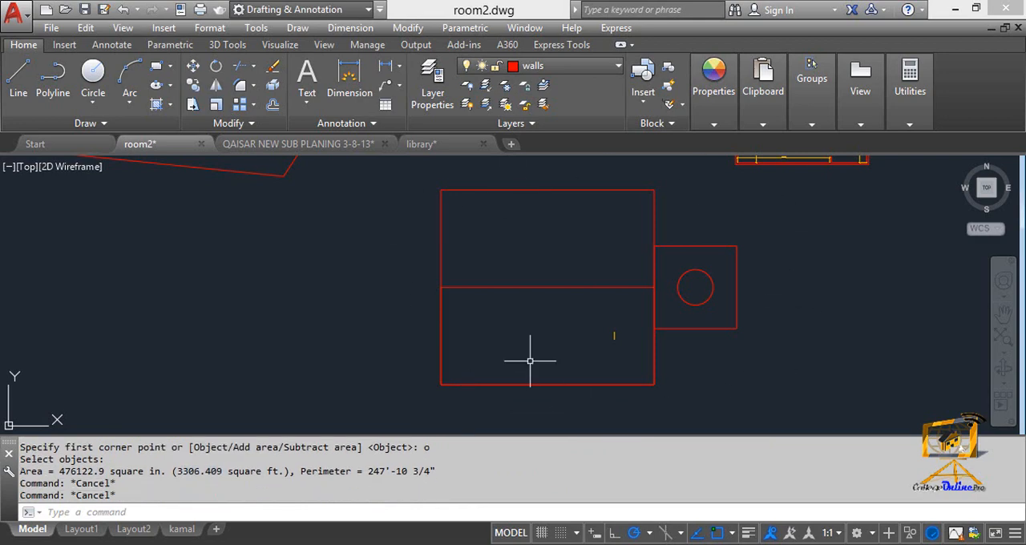
- Measure the lower-half rectangle's area again as an object, picking it on the dividing line near the left end
text(aa)
key(Return)
text(o)
key(Return)
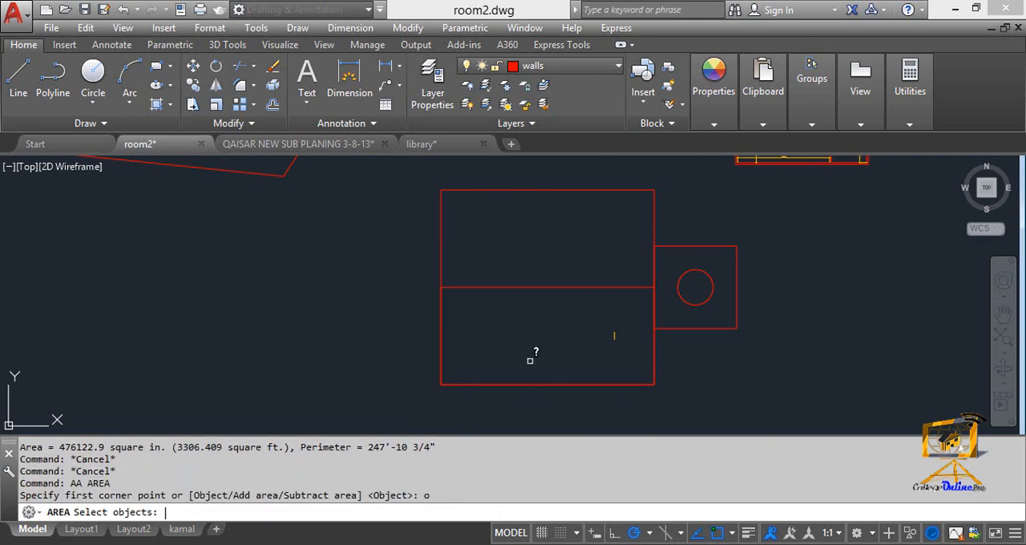
scroll(439, 289, up, 3)
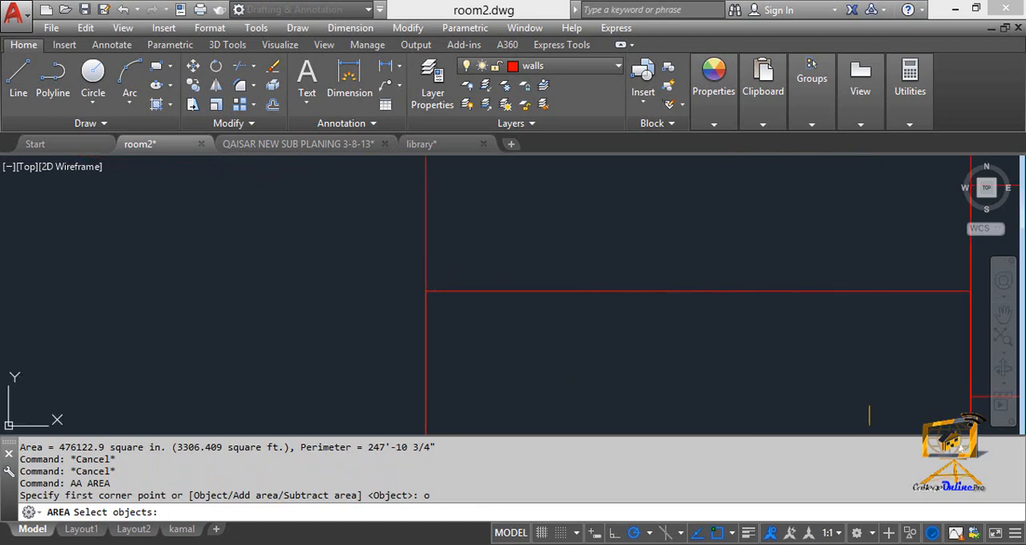
click(438, 290)
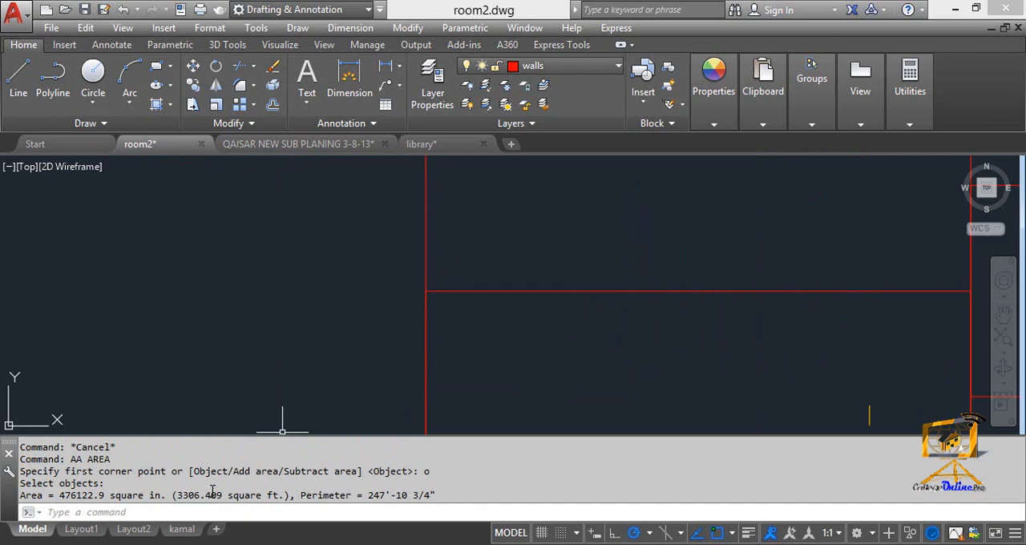
- Measure the area of the whole large rectangle as an object, picking its top edge
scroll(409, 350, down, 5)
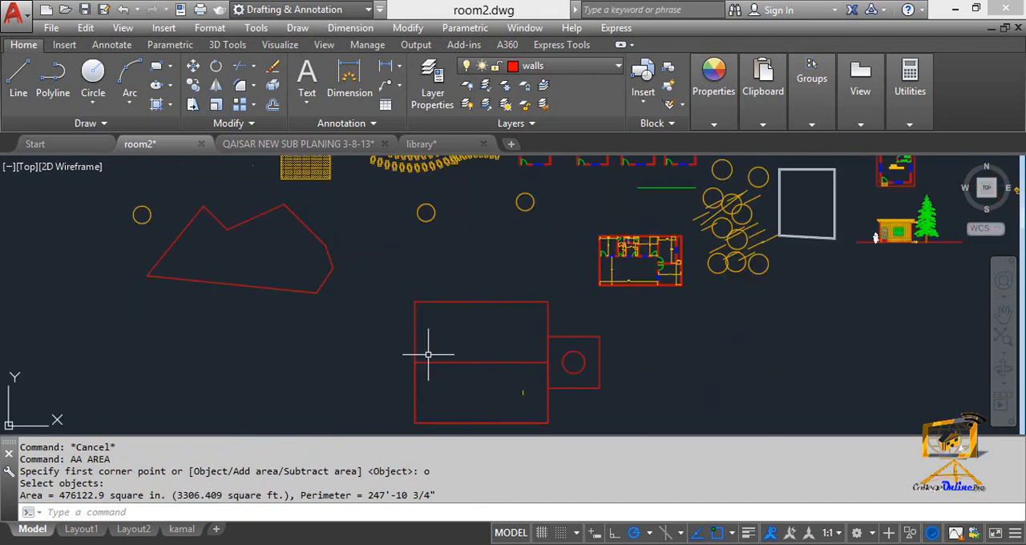
scroll(423, 348, up, 2)
mouse_move(428, 346)
middle_down()
mouse_move(431, 236)
mouse_move(430, 254)
middle_up()
key(Escape)
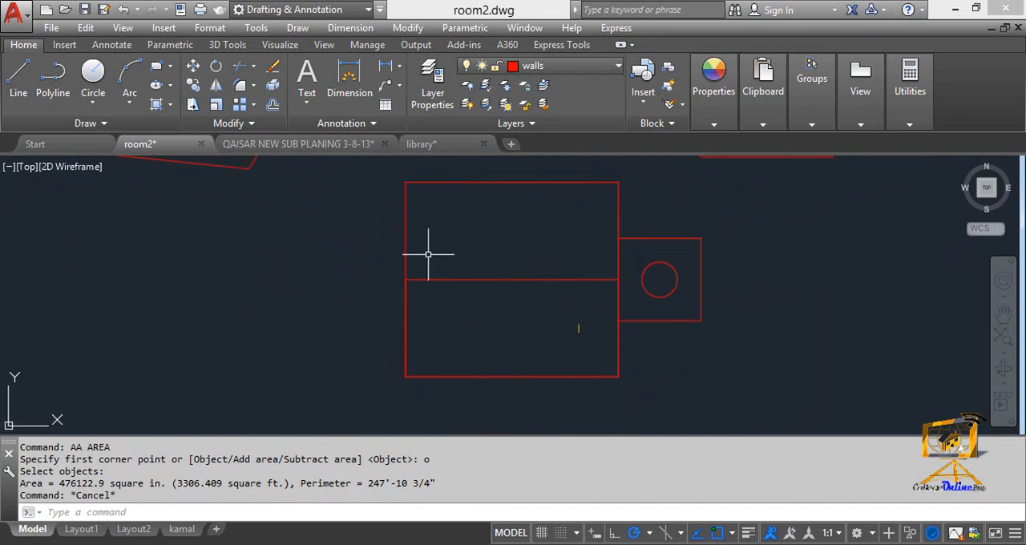
key(Escape)
text(aa)
key(Return)
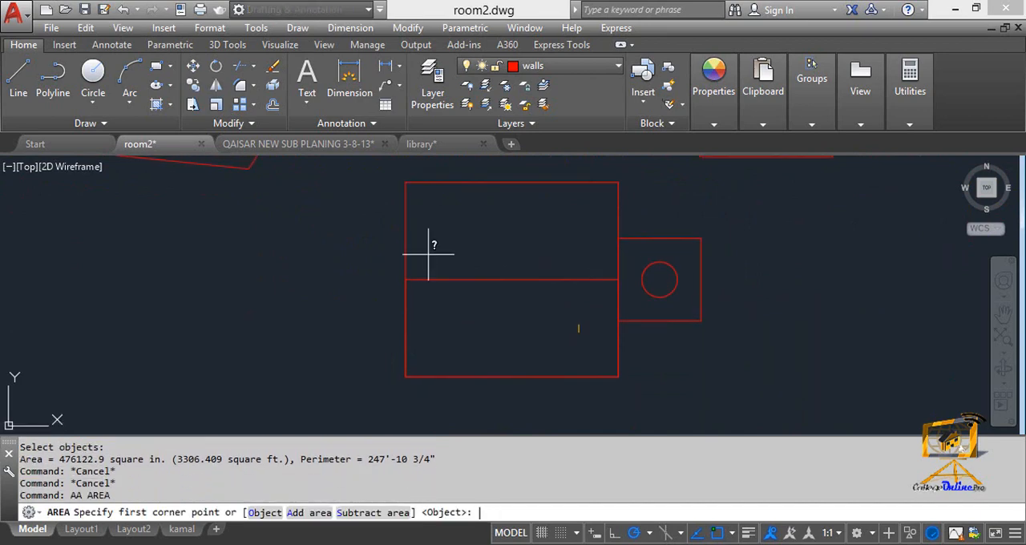
text(o)
key(Return)
click(439, 181)
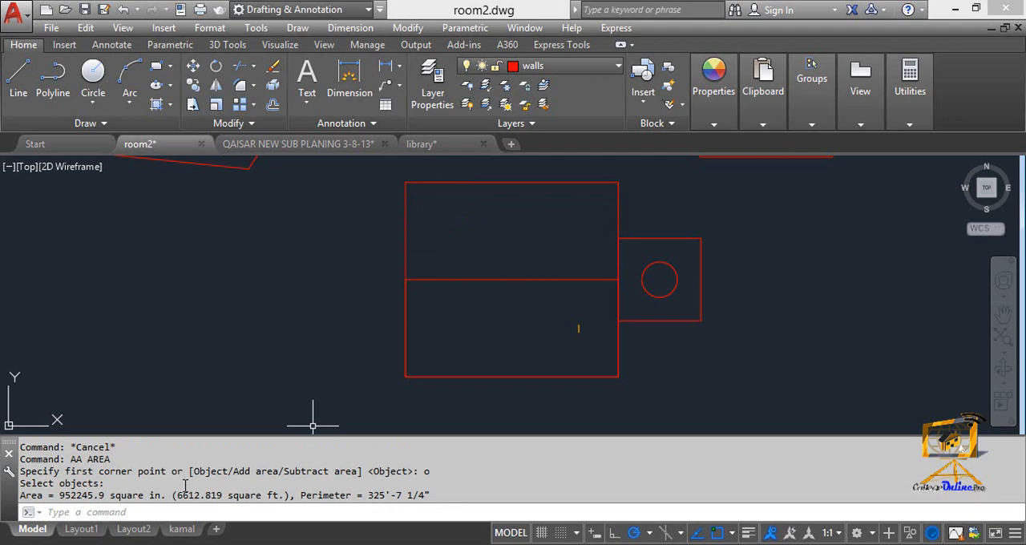
- Measure the area of the irregular closed shape with the Area command's Object option
middle_drag(239, 171, 496, 416)
middle_drag(483, 383, 475, 342)
key(Escape)
key(Escape)
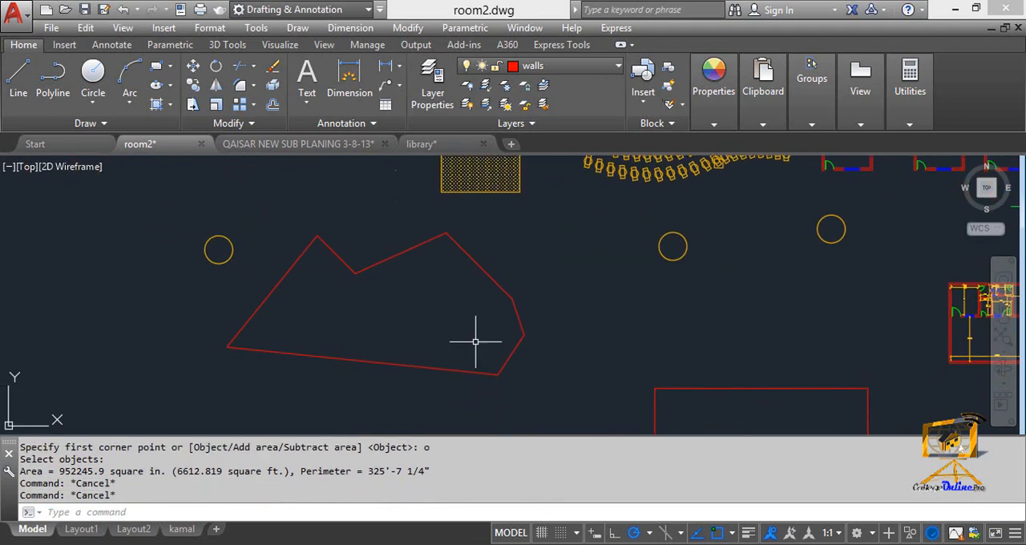
text(aa)
key(Return)
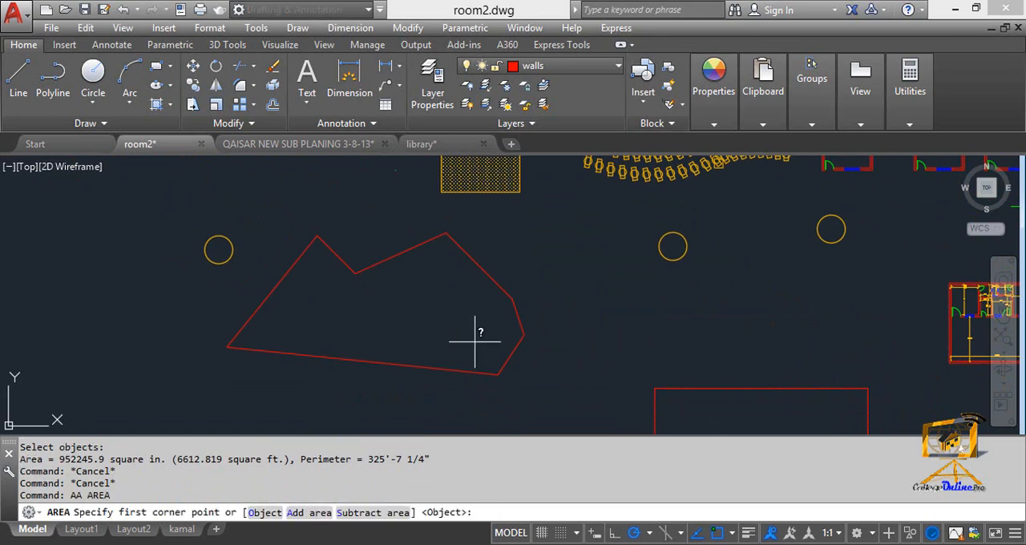
text(o)
key(Return)
click(395, 256)
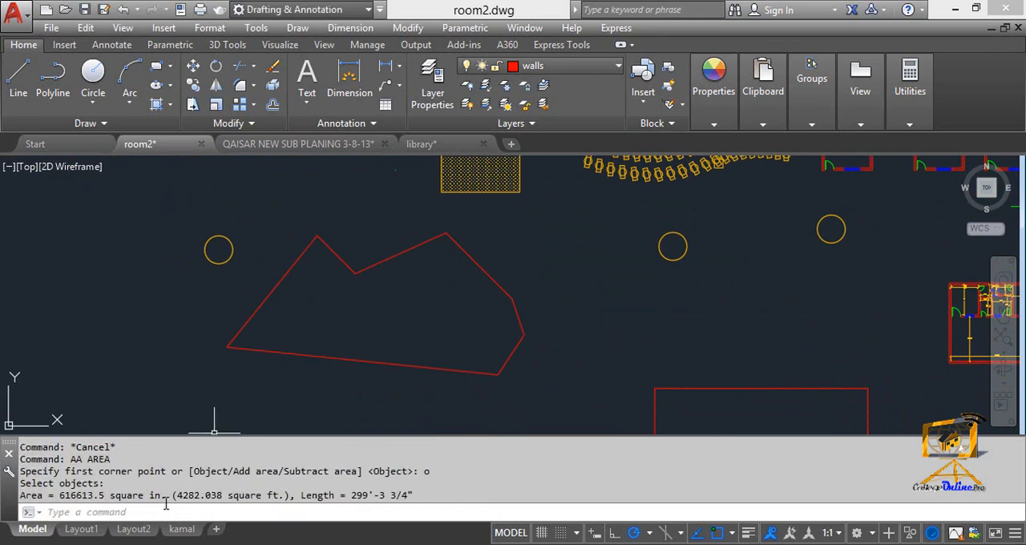
middle_drag(559, 389, 401, 247)
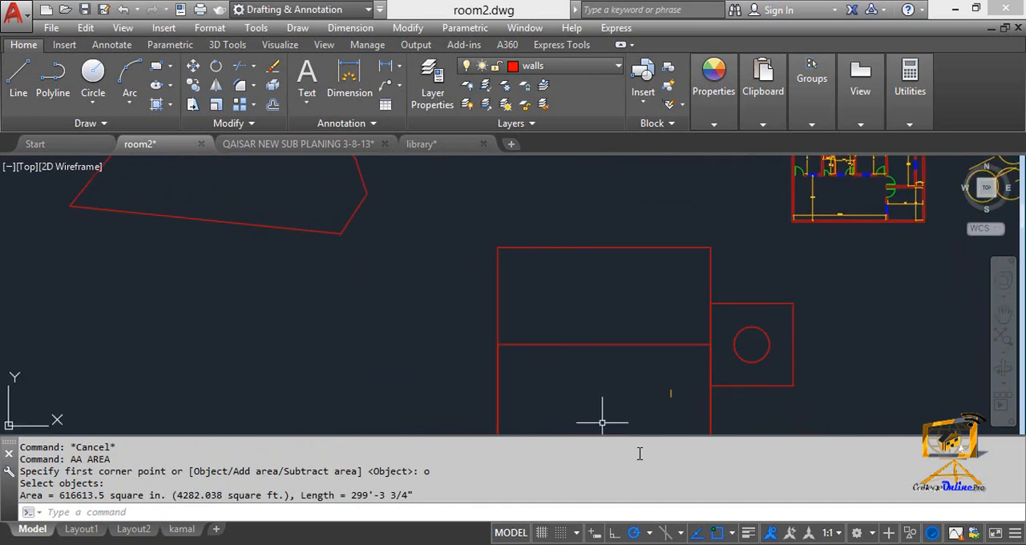
middle_drag(539, 298, 457, 166)
middle_drag(476, 261, 480, 296)
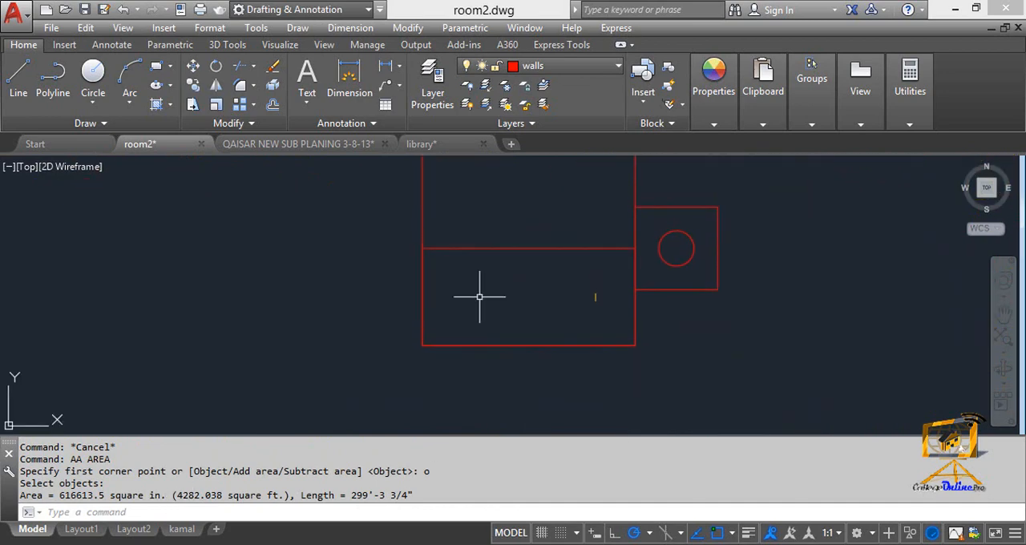
text(aa)
key(Return)
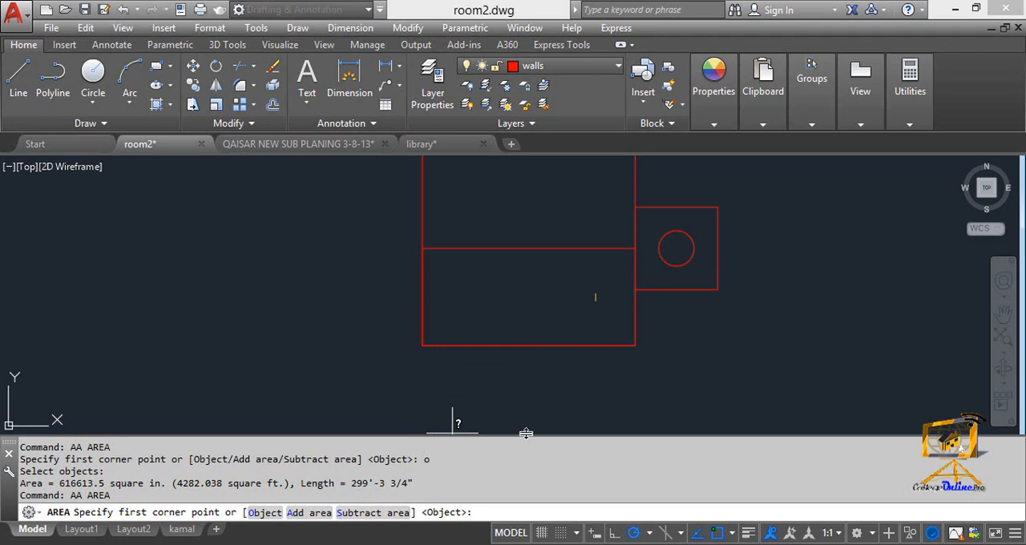
middle_drag(527, 401, 504, 416)
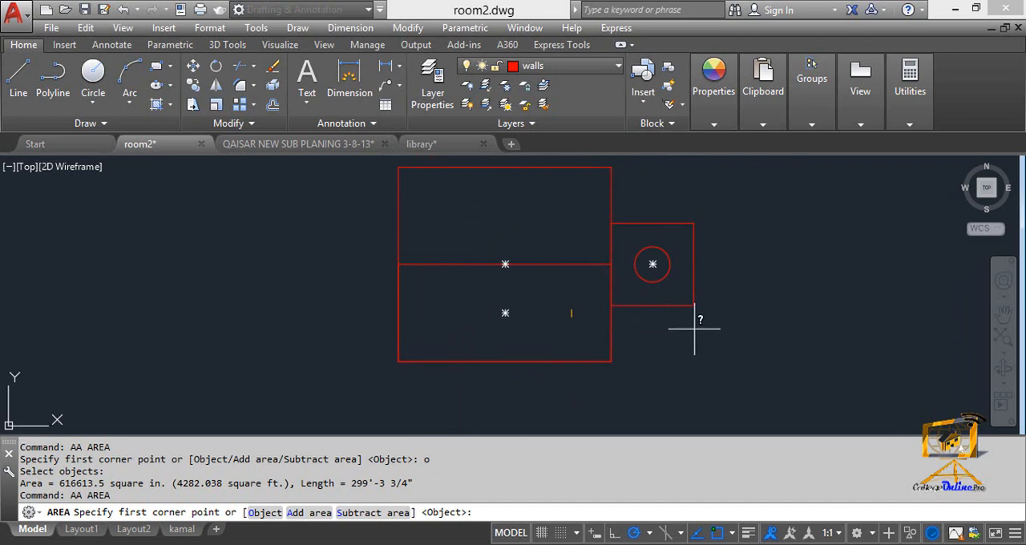
scroll(641, 264, up, 4)
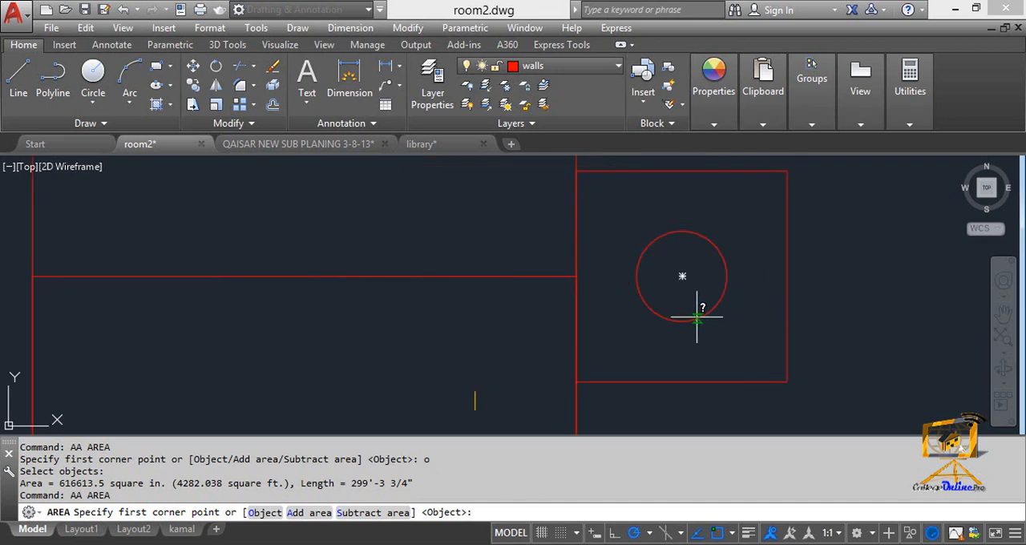
key(Escape)
- Total the areas of the large rectangle and the adjoining small square as objects in the Area command's Add area mode
text(aa)
key(Return)
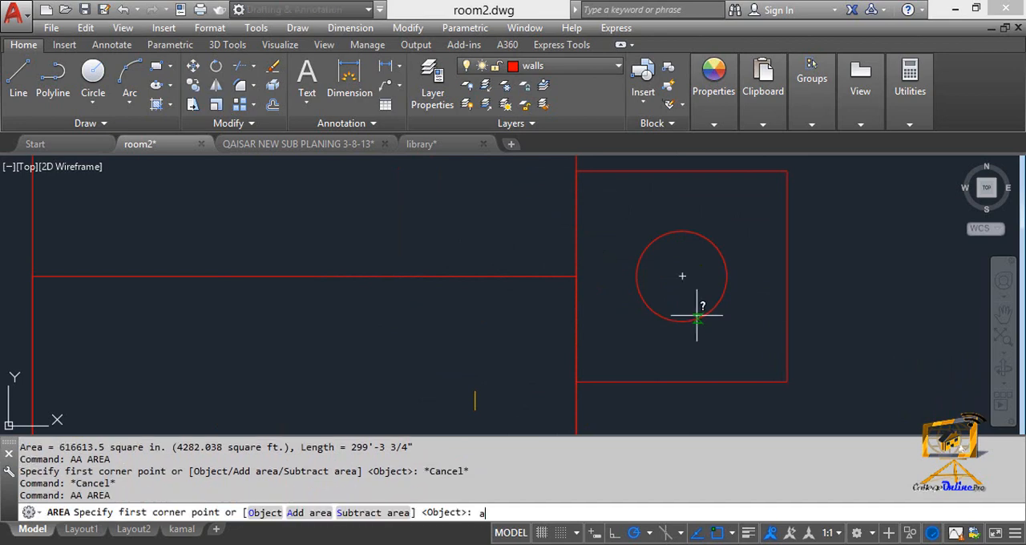
text(a)
key(Return)
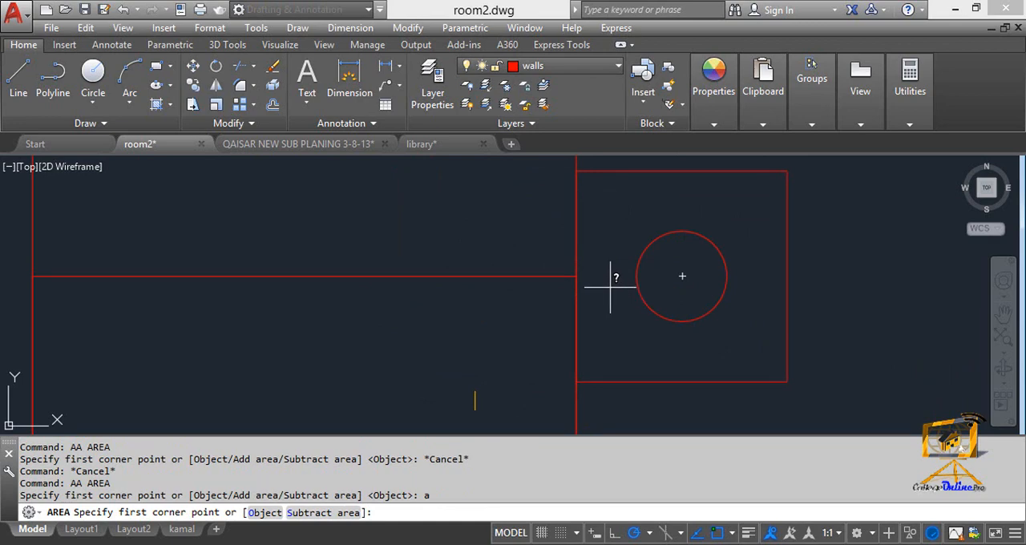
text(o)
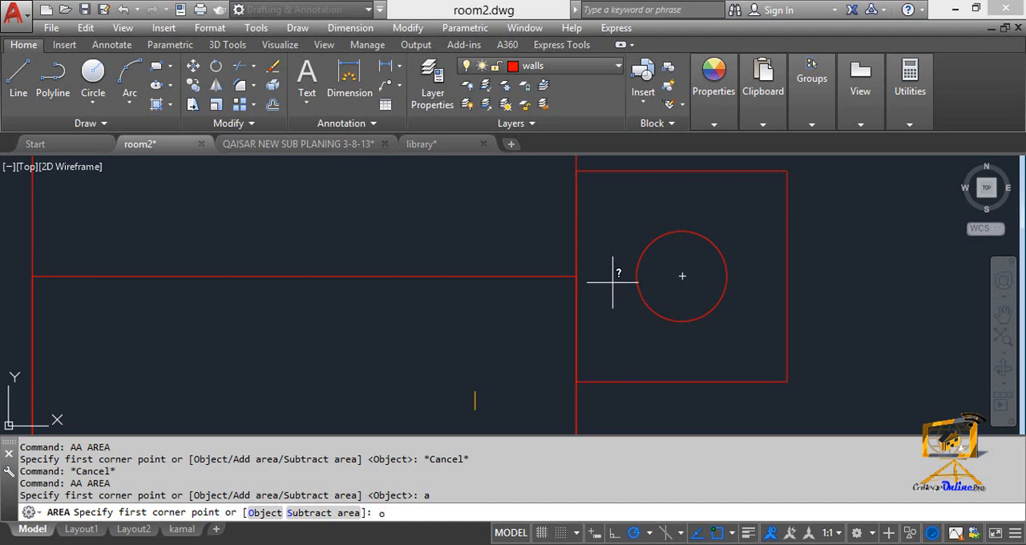
key(Return)
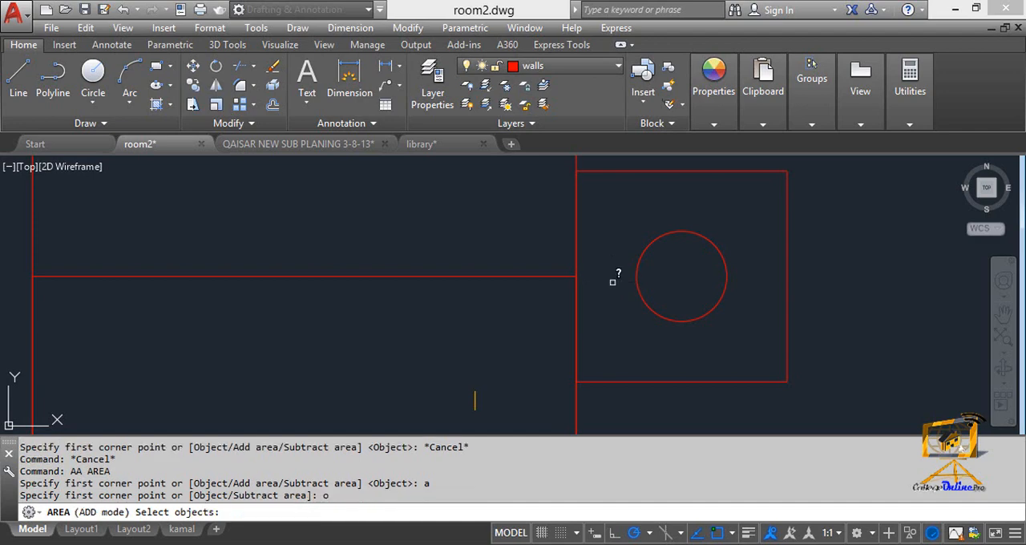
scroll(612, 281, down, 4)
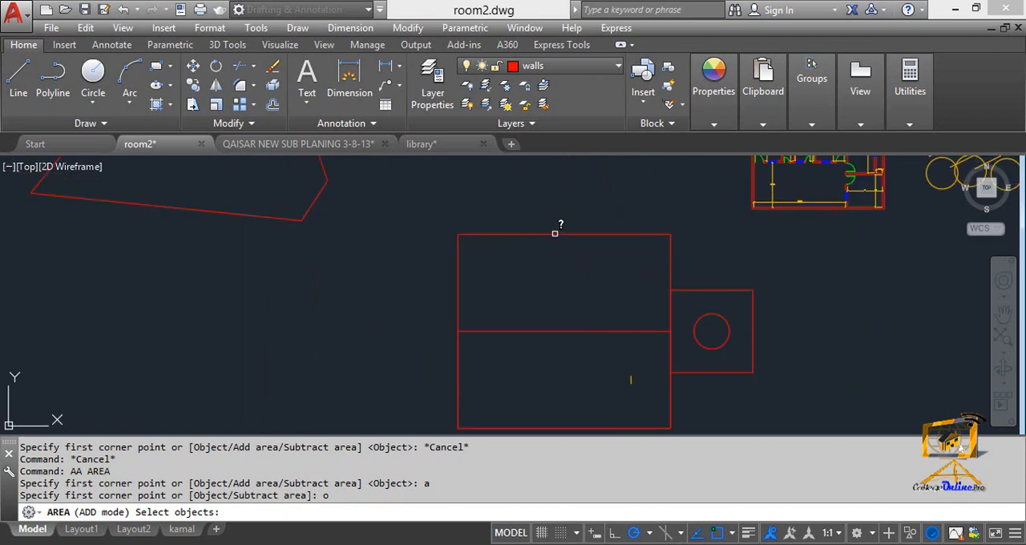
click(555, 233)
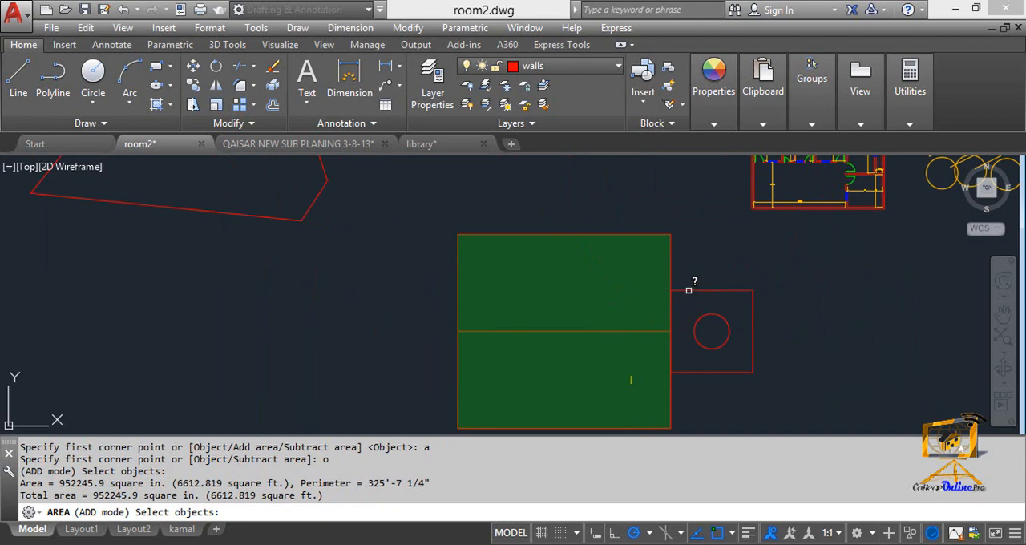
click(688, 290)
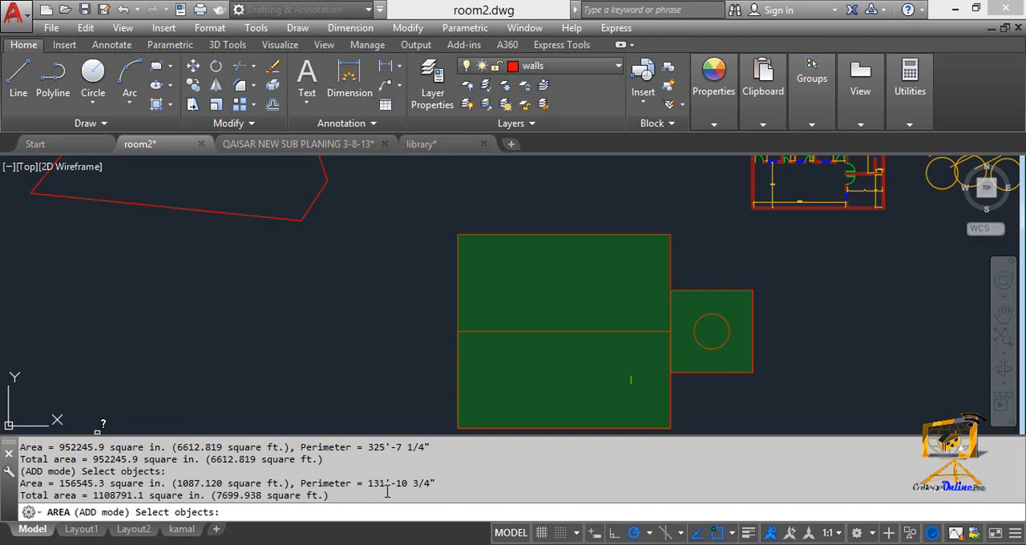
key(Return)
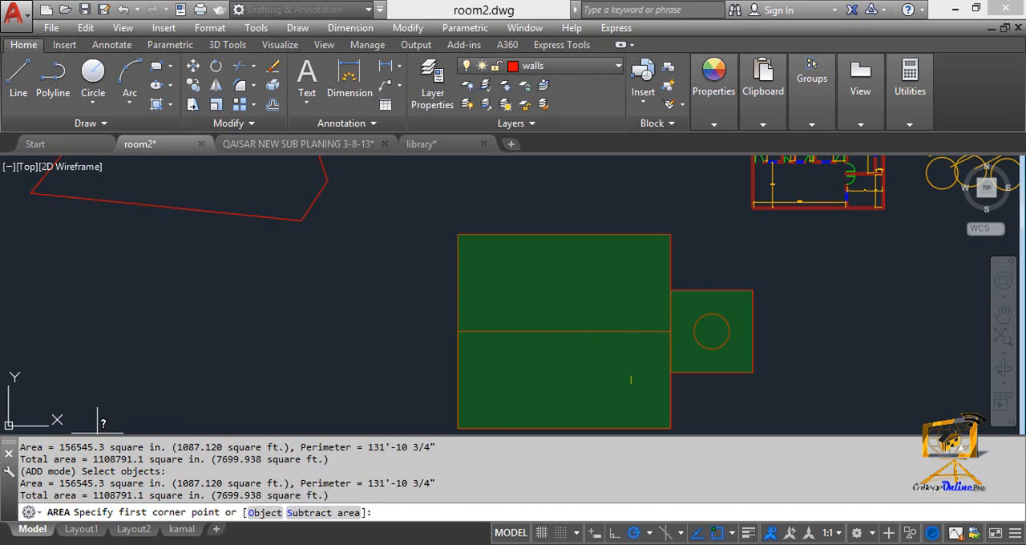
- Subtract the circle inside the small square as an object from the running total area and highlight the square-feet total
mouse_move(655, 342)
middle_down()
mouse_move(650, 328)
mouse_move(625, 352)
mouse_move(618, 328)
mouse_move(627, 316)
mouse_move(650, 317)
middle_up()
scroll(641, 322, up, 2)
scroll(529, 302, down, 2)
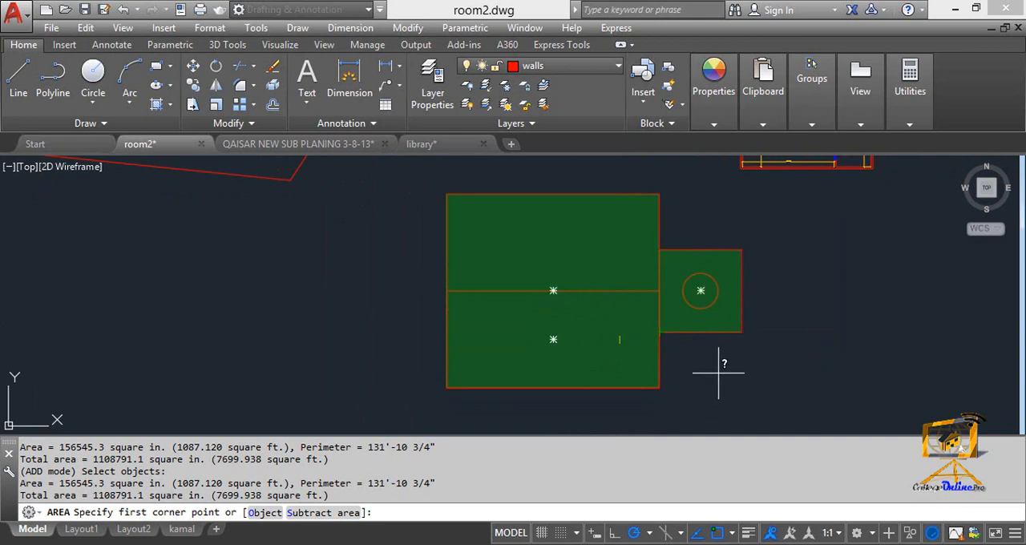
text(s)
key(Return)
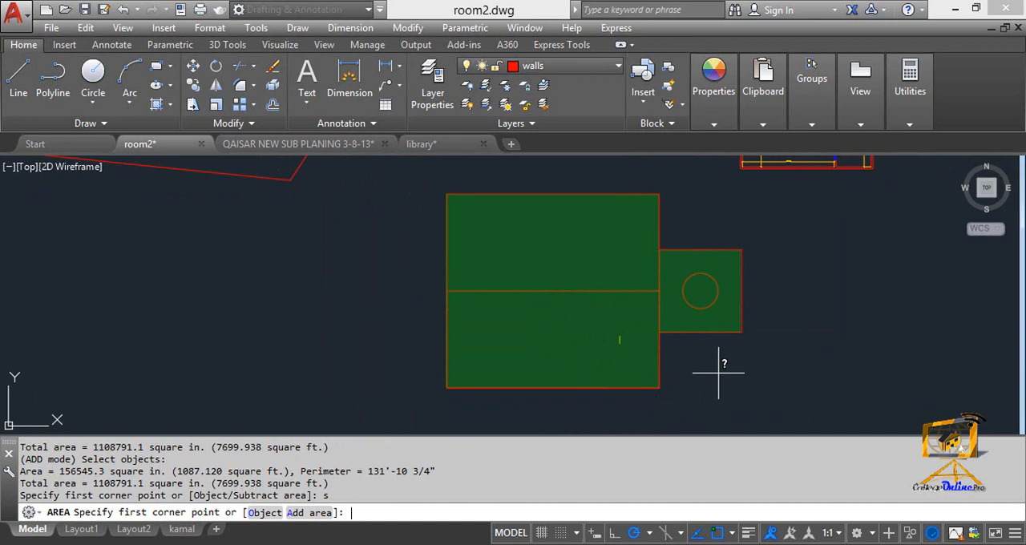
text(o)
key(Return)
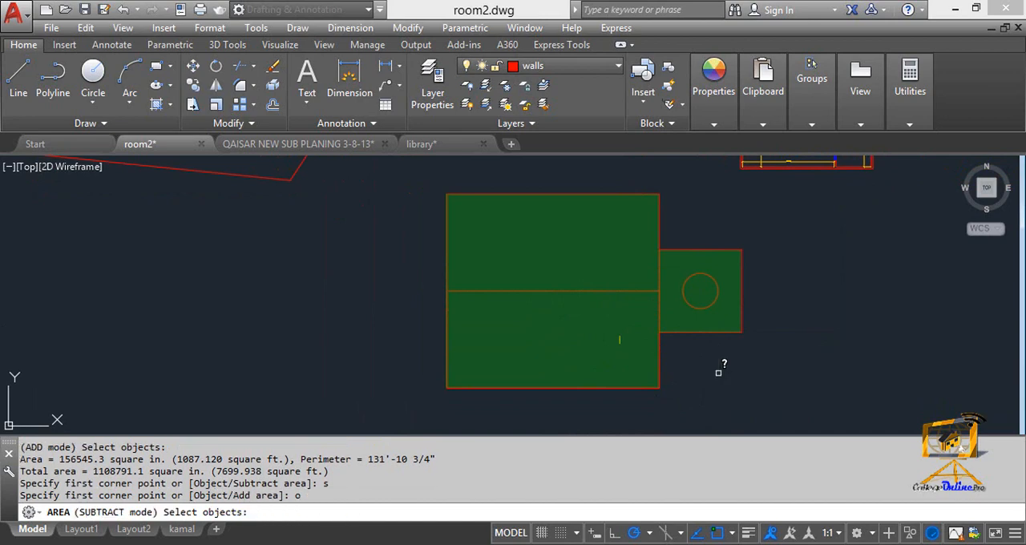
scroll(700, 300, up, 2)
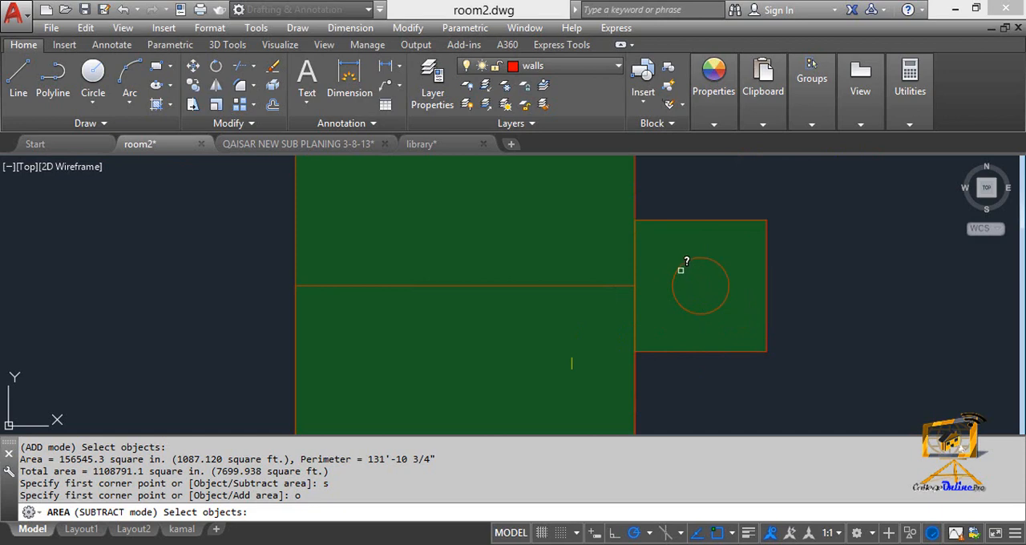
click(680, 267)
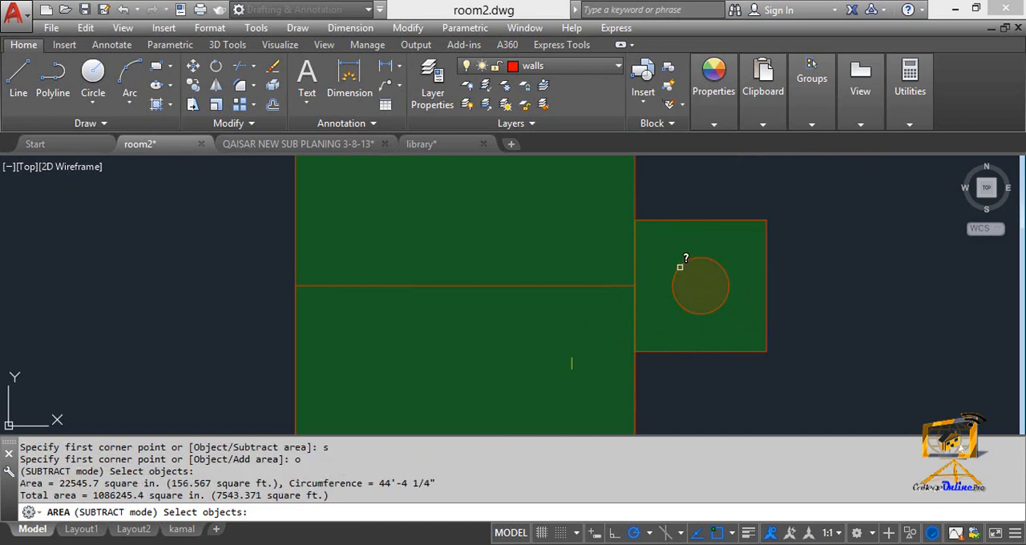
double_click(385, 481)
drag(217, 495, 321, 495)
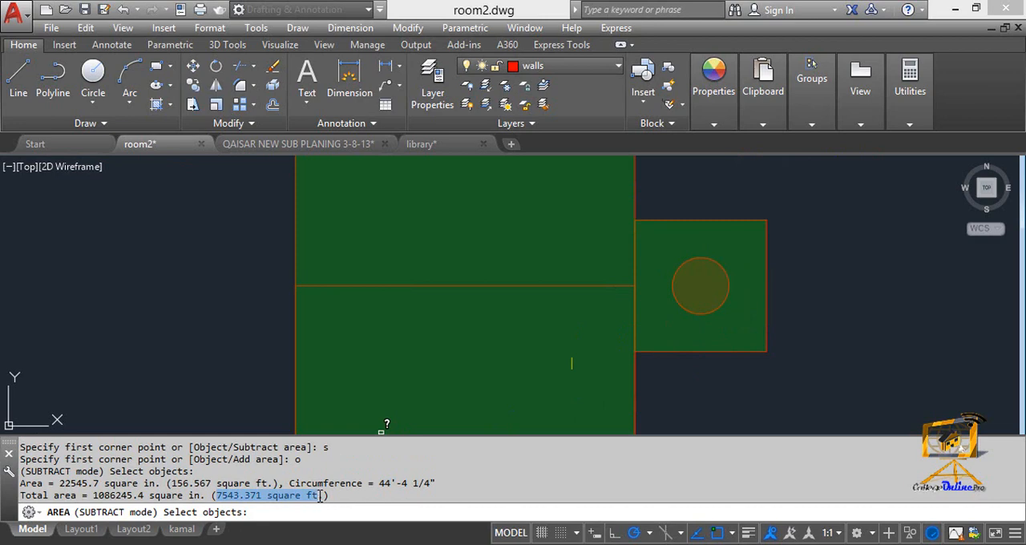
key(Return)
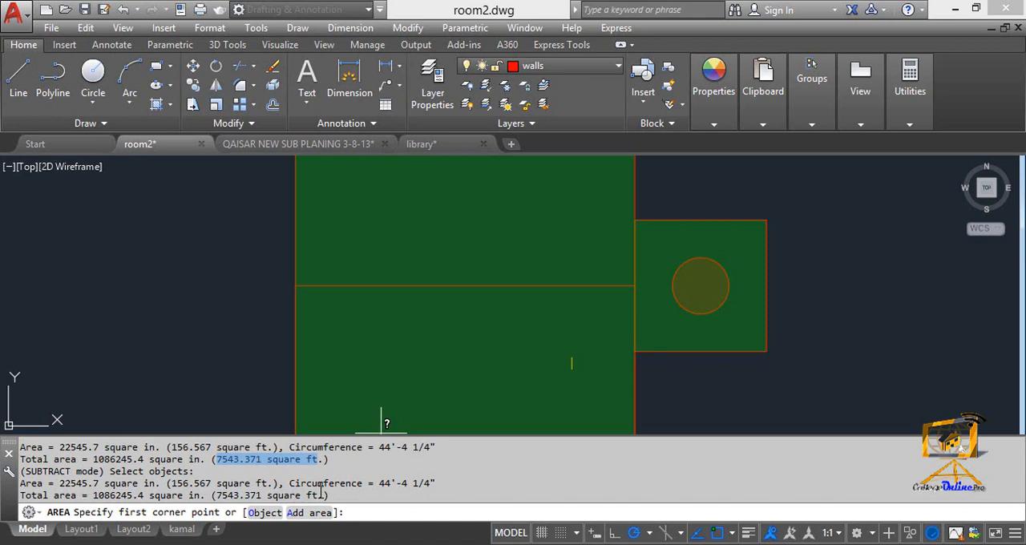
- Add the circle back to the running total as an object in Add area mode, and end the Area command
text(a)
key(Return)
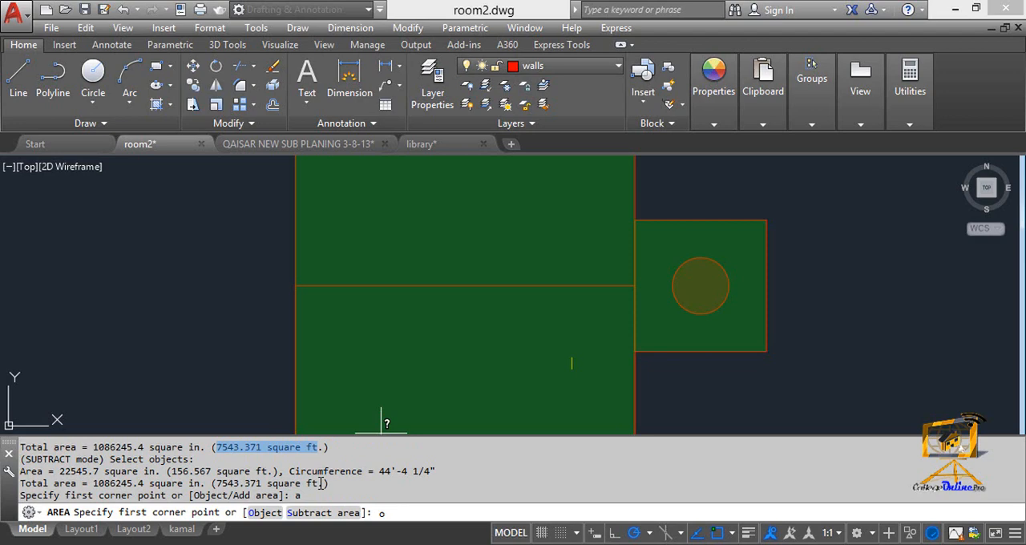
text(o)
key(Return)
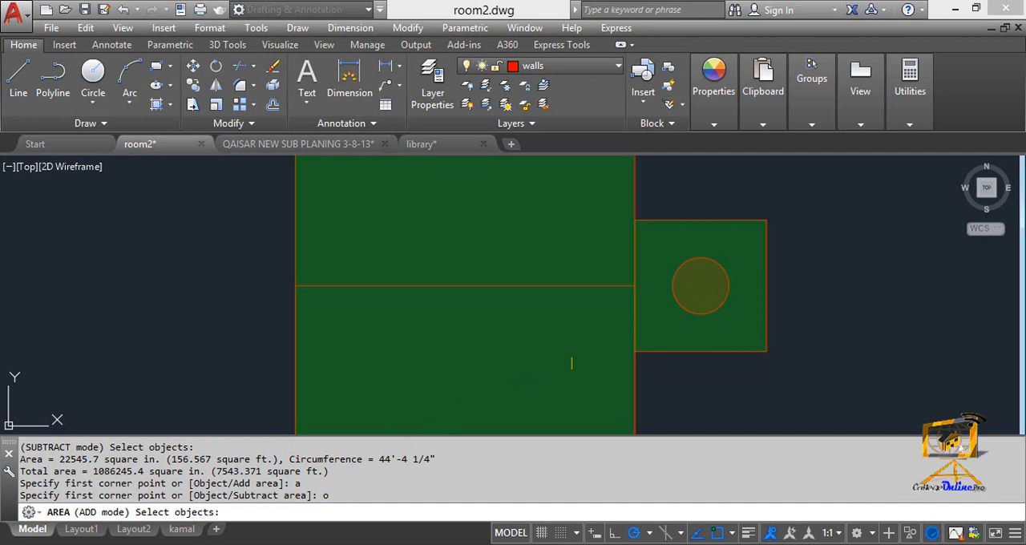
click(688, 260)
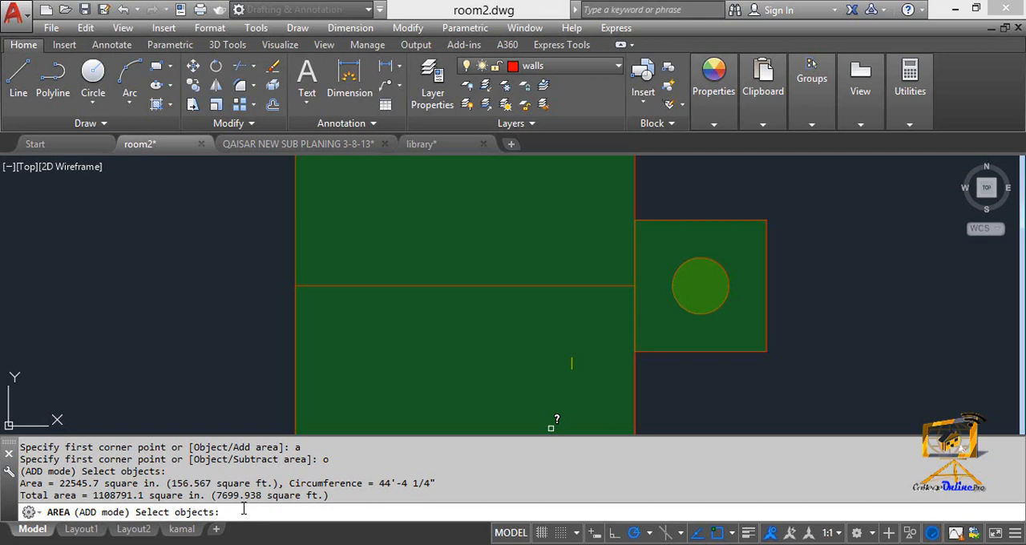
key(Return)
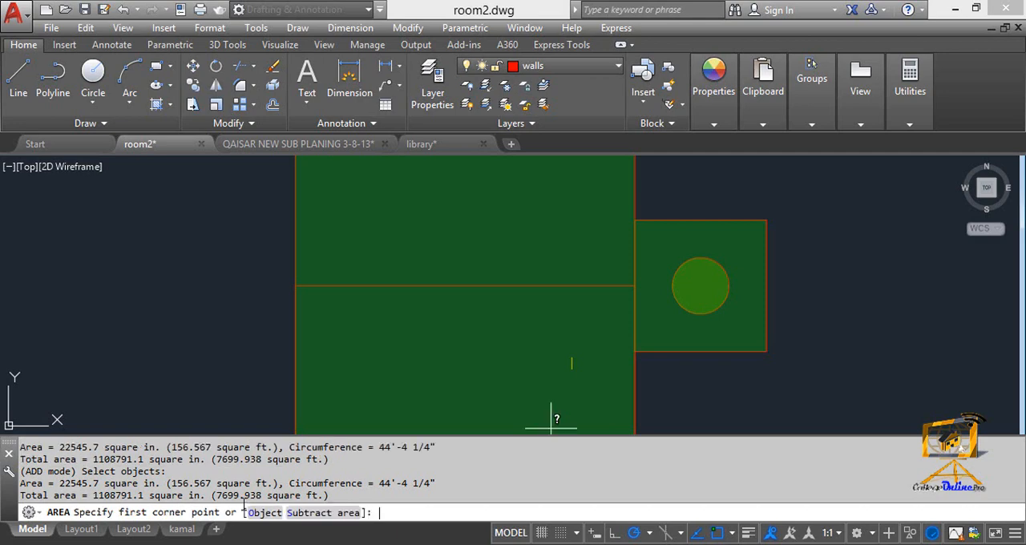
key(Escape)
- Measure the area of a freehand irregular polygon with many corners, picked point by point in the empty space beside the large rectangle
scroll(436, 358, down, 5)
middle_drag(435, 358, 579, 275)
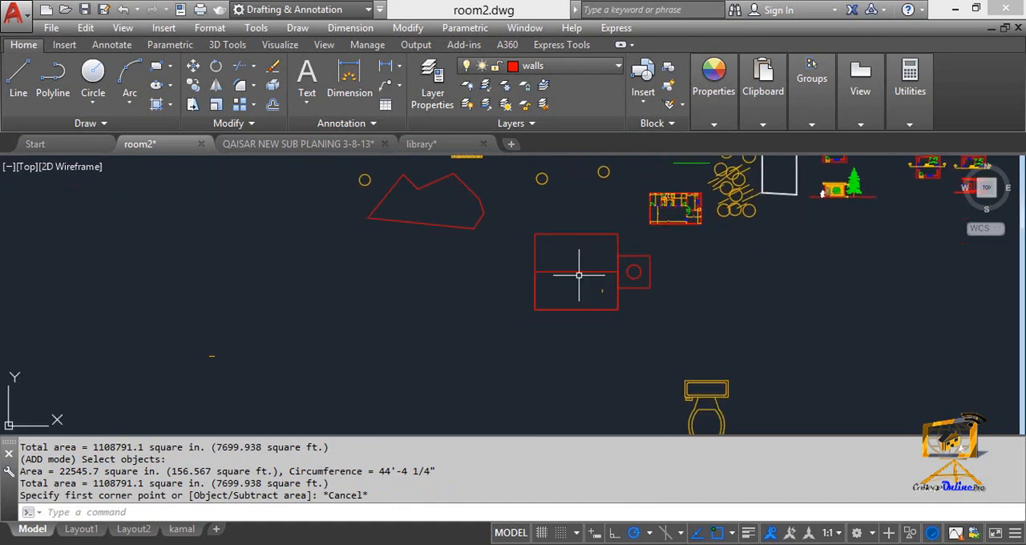
scroll(491, 281, up, 2)
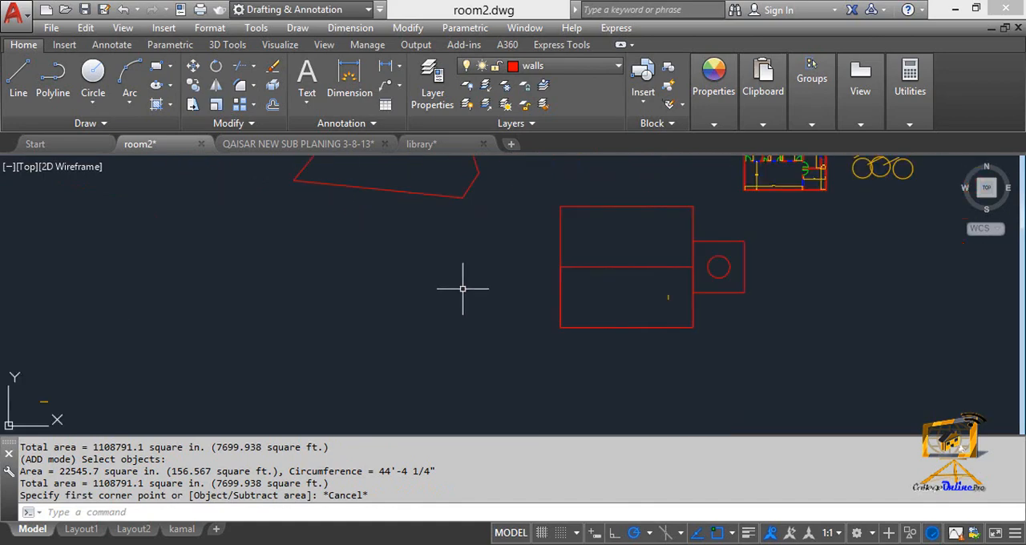
text(aa)
key(Return)
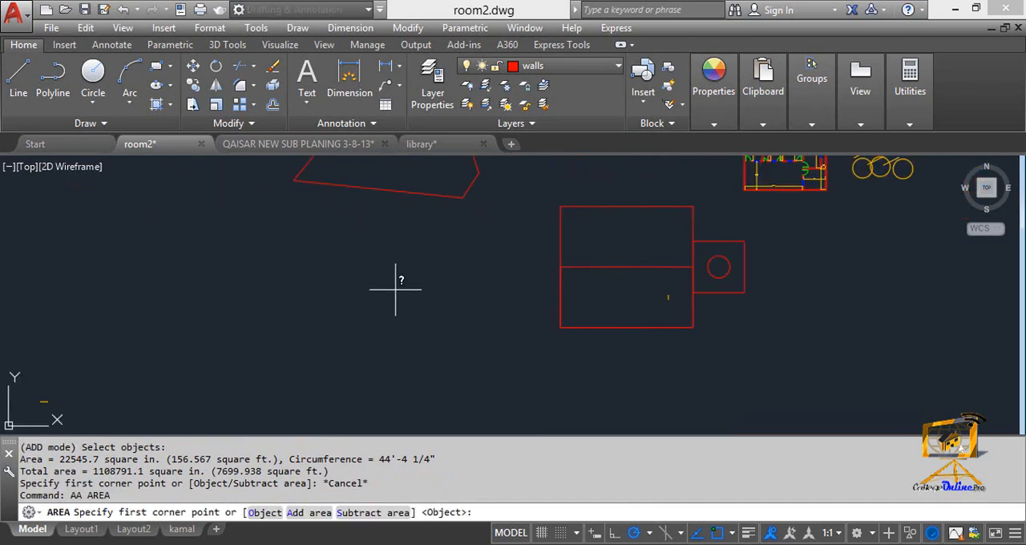
click(364, 238)
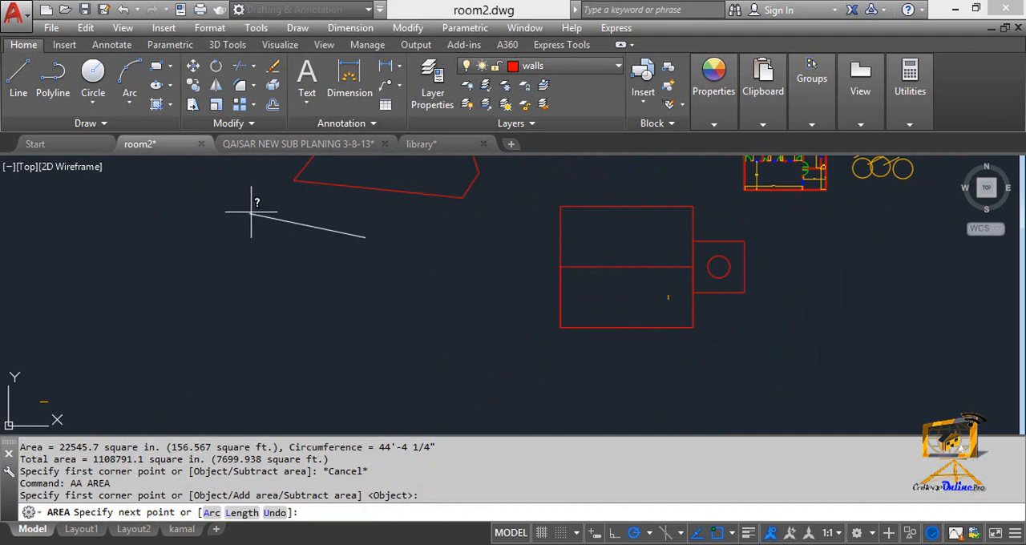
click(257, 201)
click(199, 259)
click(198, 372)
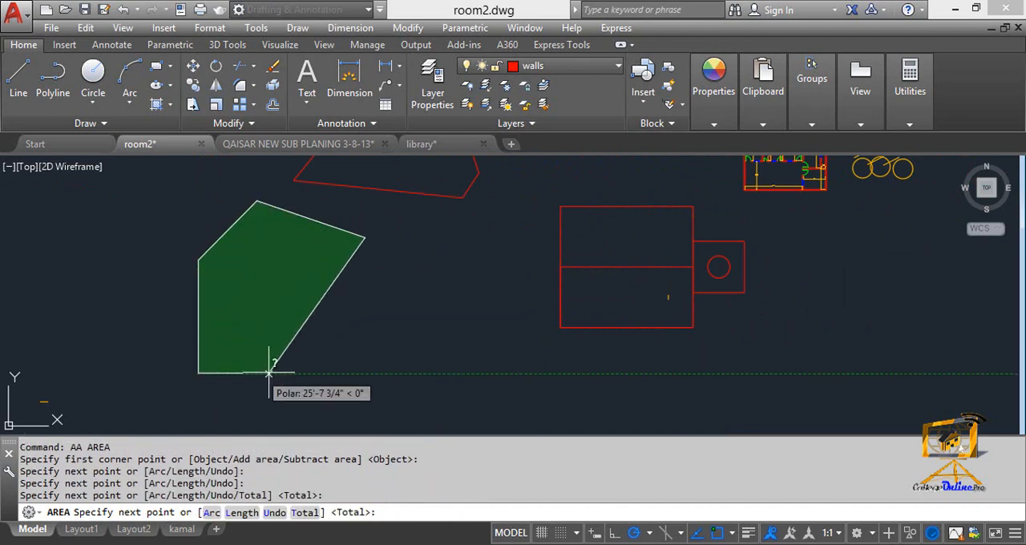
click(296, 309)
click(338, 385)
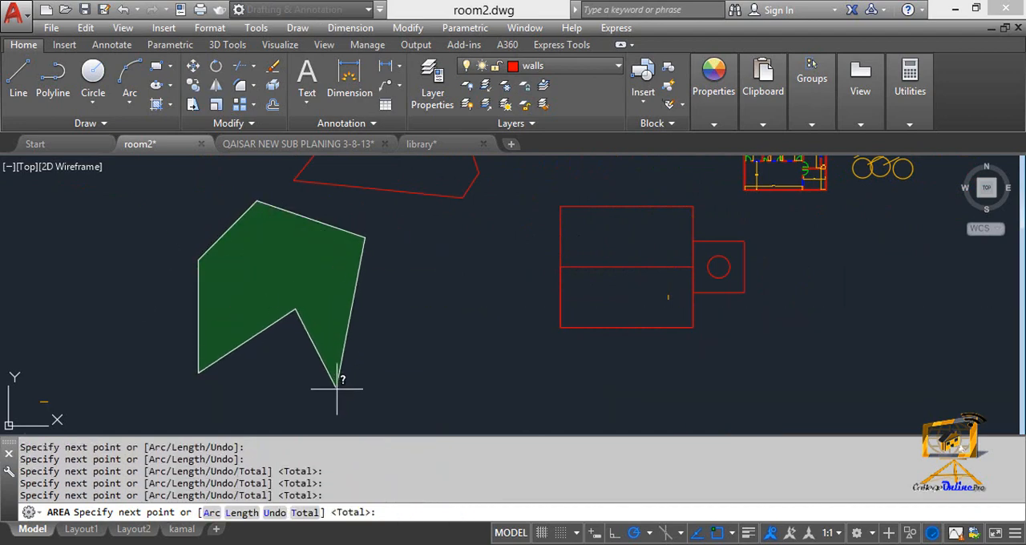
click(409, 387)
click(355, 319)
click(459, 353)
click(529, 391)
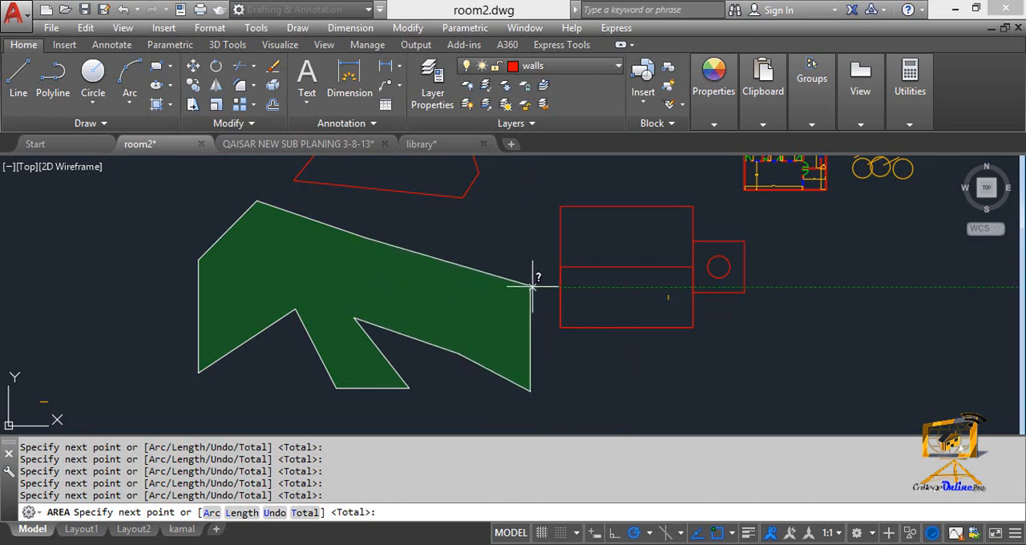
click(530, 285)
click(501, 227)
click(445, 283)
click(323, 283)
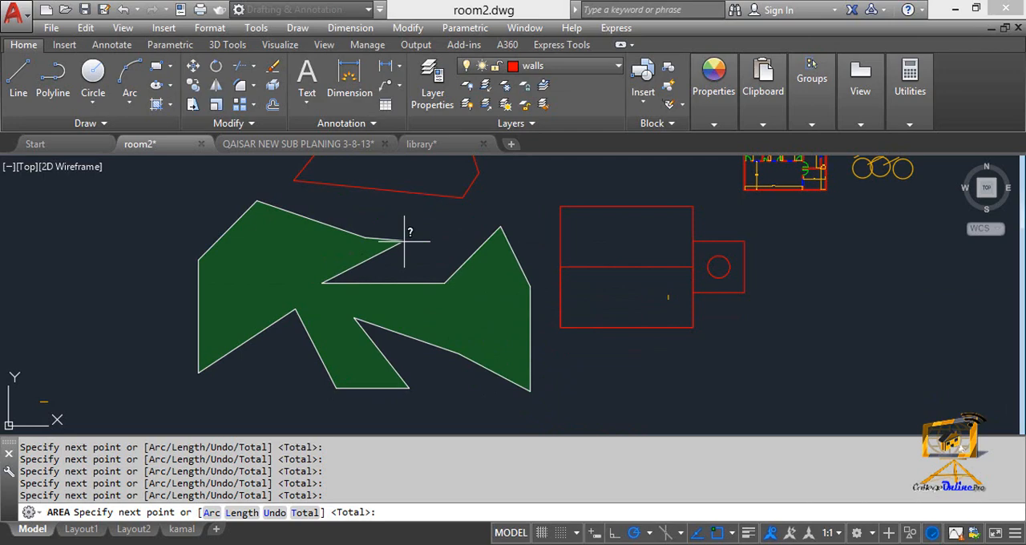
key(Return)
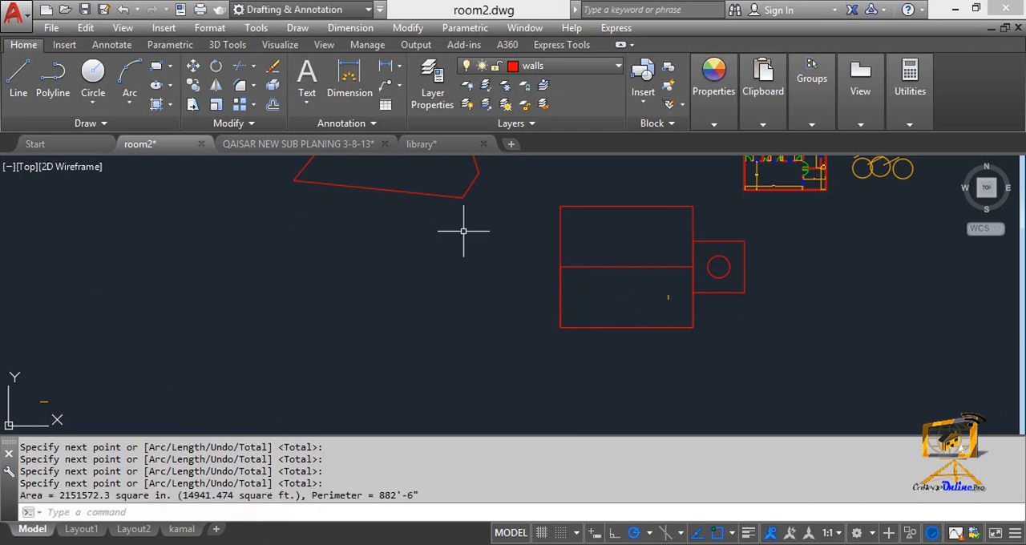
- Explode the irregular closed shape into separate line segments
middle_drag(464, 230, 462, 354)
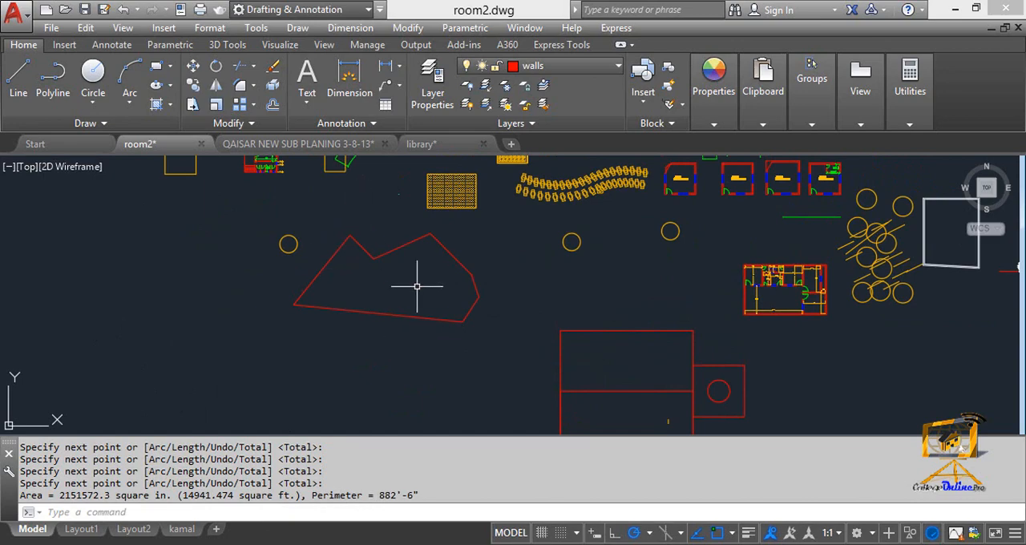
key(Escape)
key(Escape)
text(x)
key(Return)
click(510, 391)
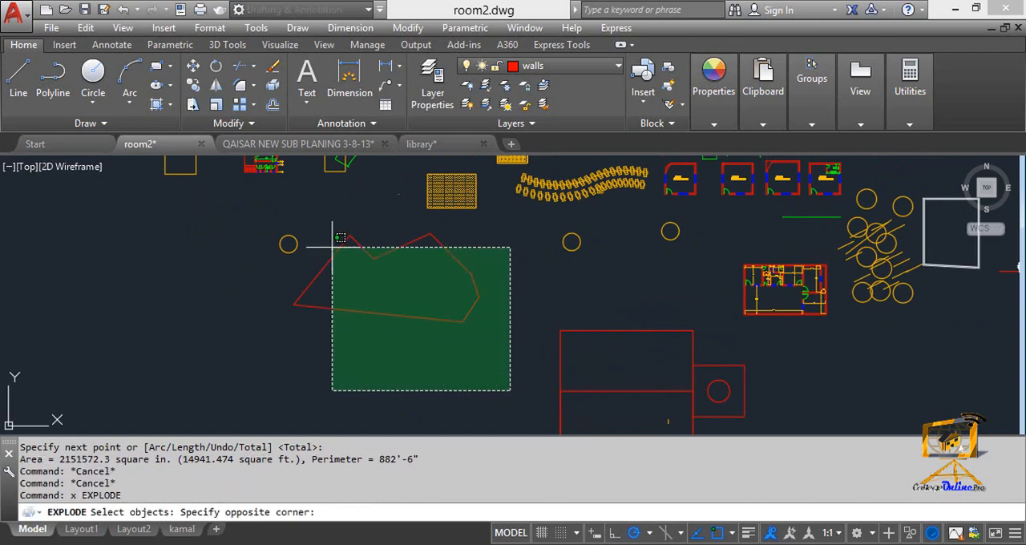
click(332, 247)
key(Return)
key(Escape)
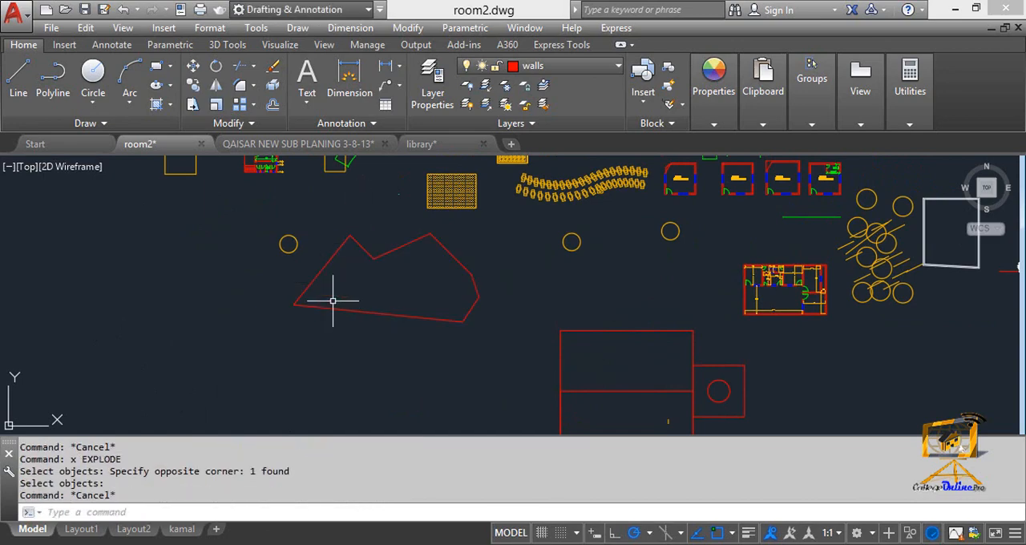
key(Escape)
text(pl)
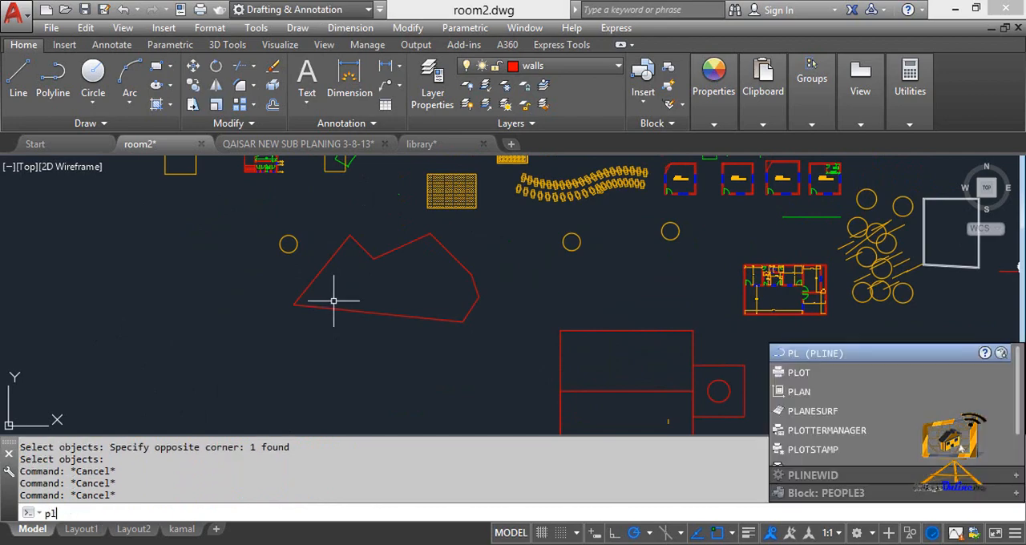
key(Escape)
- Trace the exploded irregular shape with the Area command, picking its corners from the right side over the two peaks to the far-left corner
text(a)
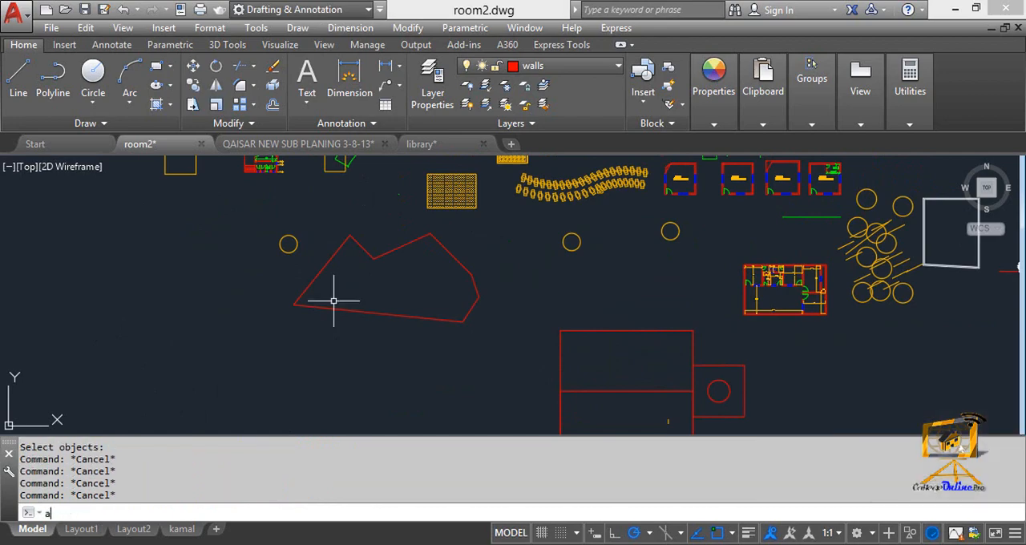
text(a)
key(Return)
click(476, 286)
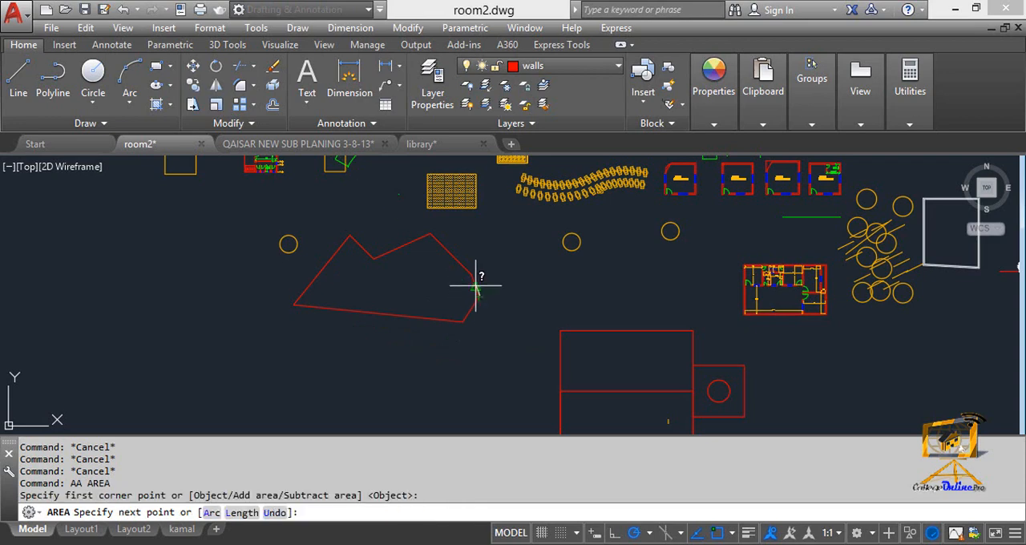
click(477, 290)
click(426, 234)
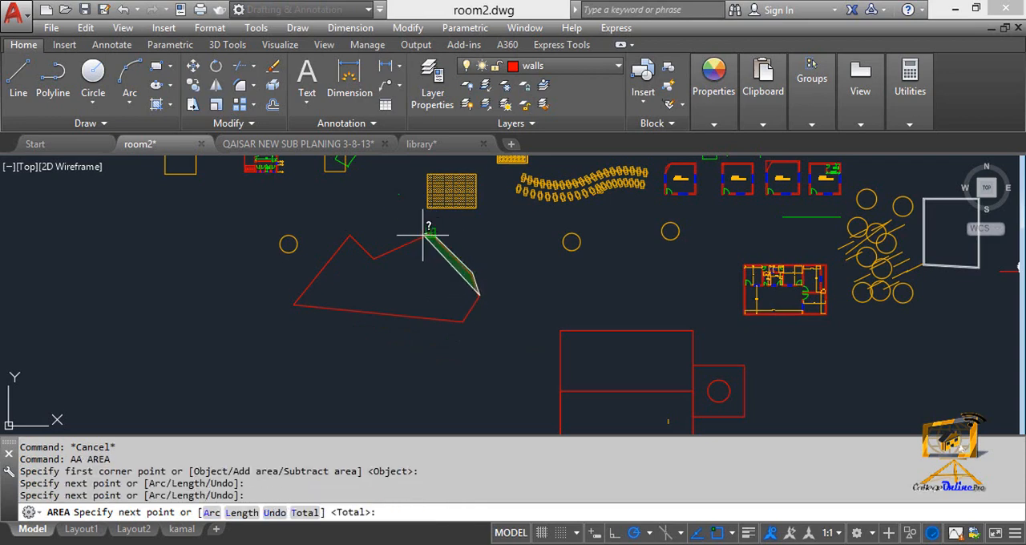
click(357, 241)
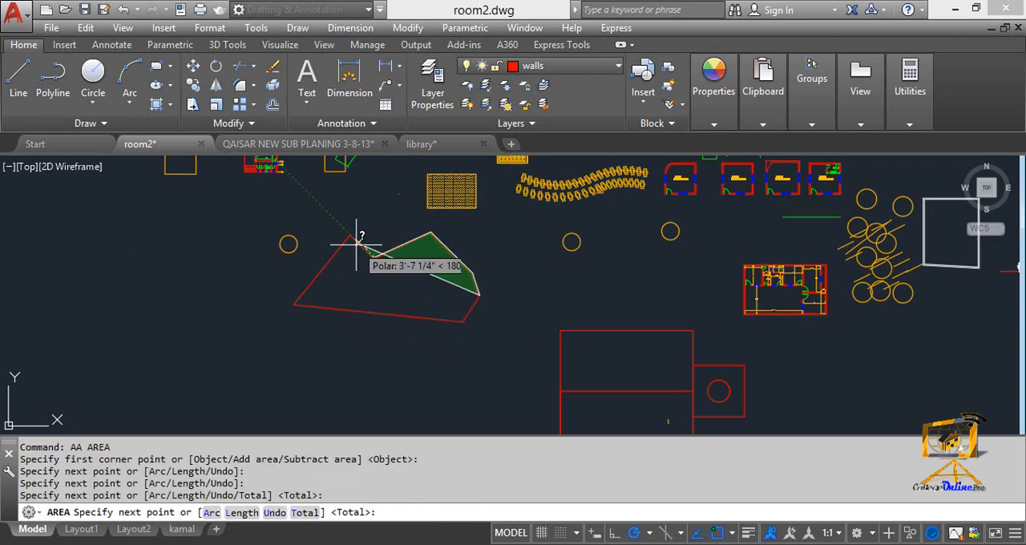
click(350, 238)
click(295, 304)
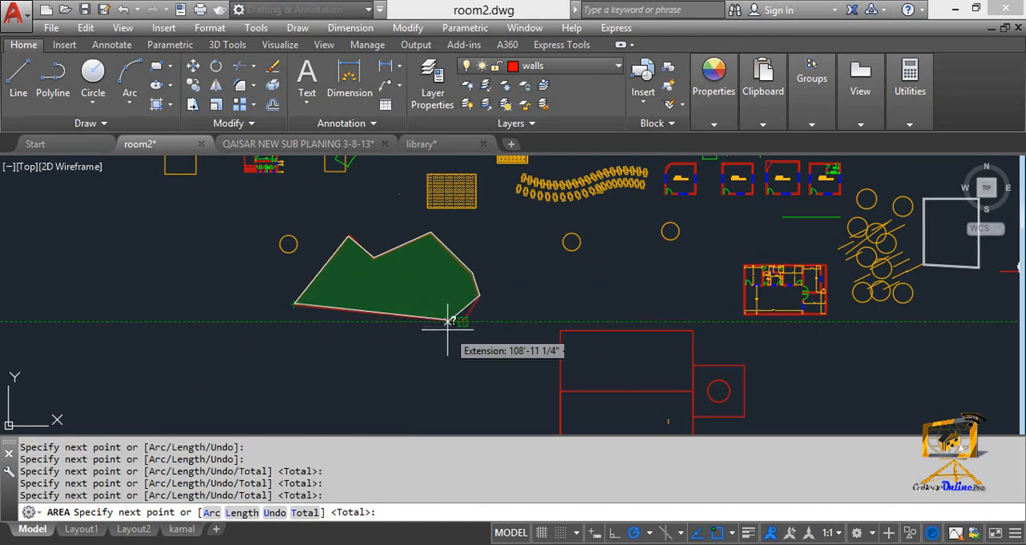
scroll(453, 320, up, 5)
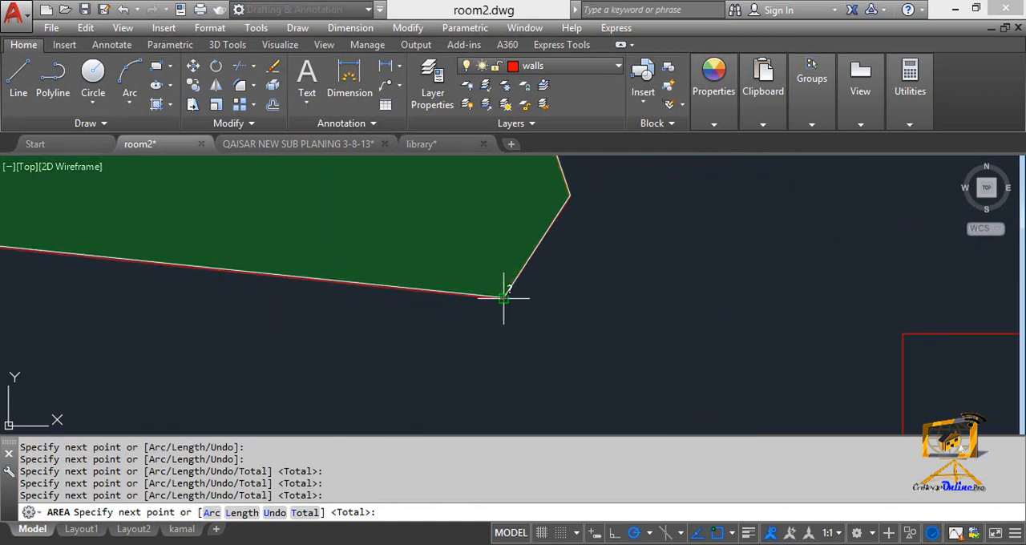
scroll(481, 300, down, 5)
scroll(487, 303, up, 3)
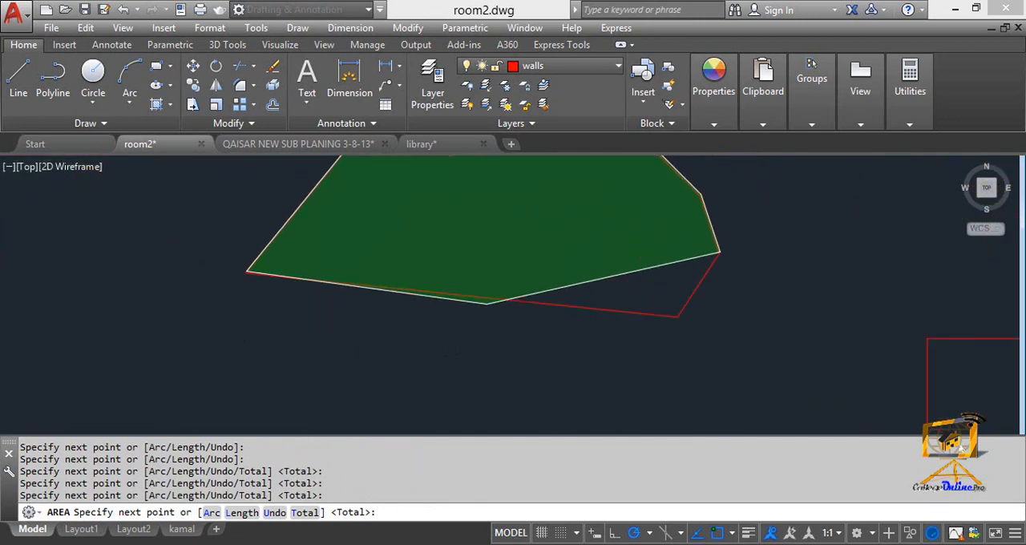
scroll(443, 286, up, 5)
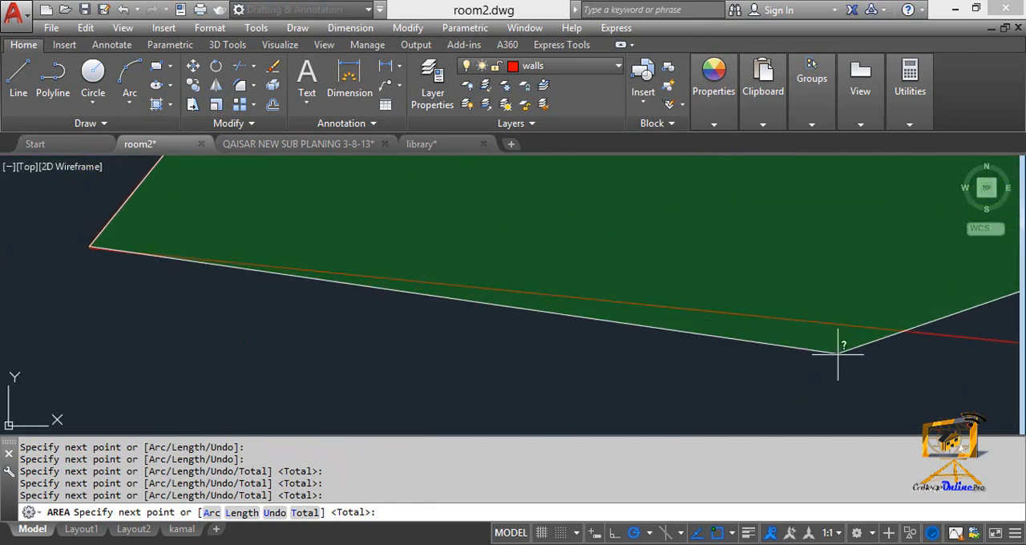
scroll(410, 320, down, 3)
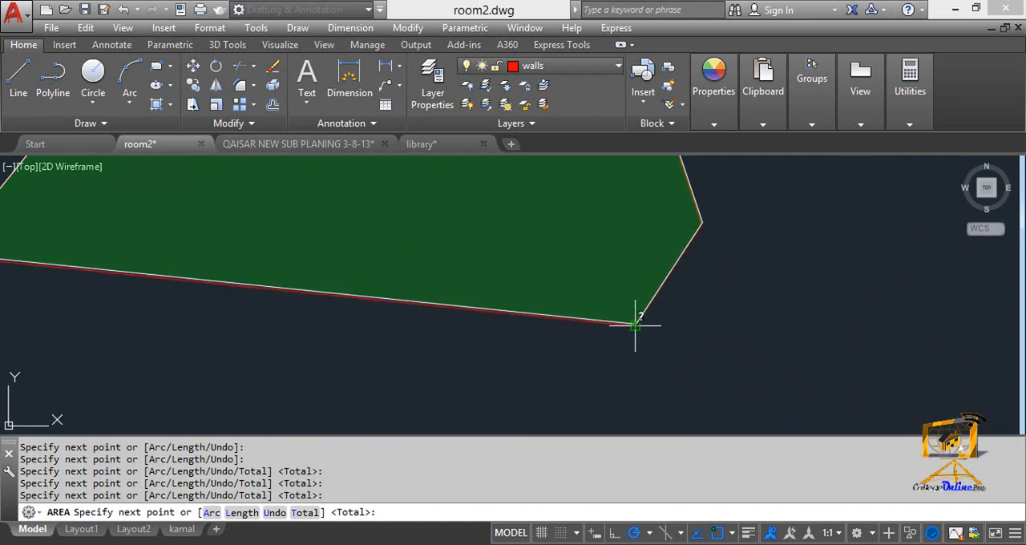
- Add an arc segment to the area boundary, using a second point bulging below the base line and ending at the lower-right corner
text(a)
key(Return)
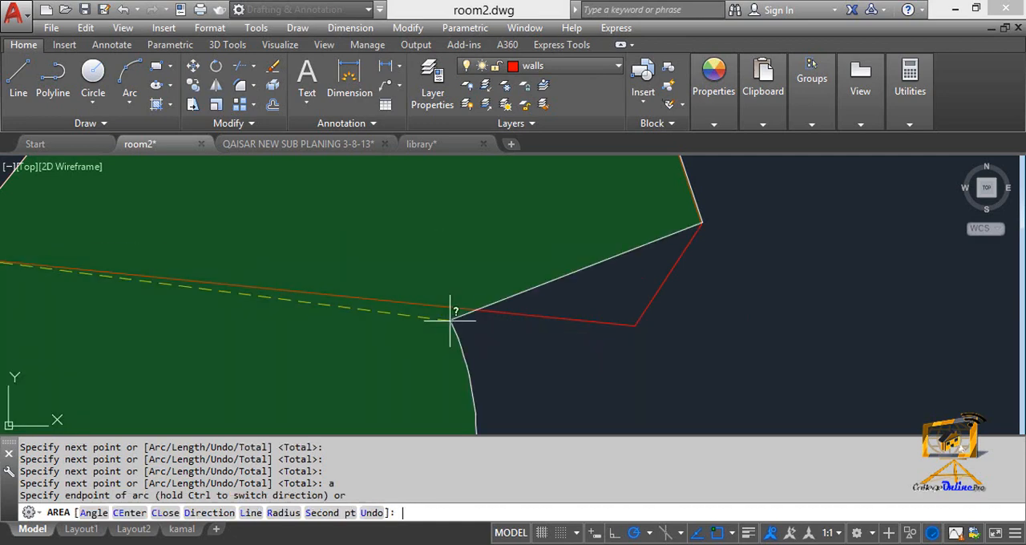
scroll(417, 321, down, 2)
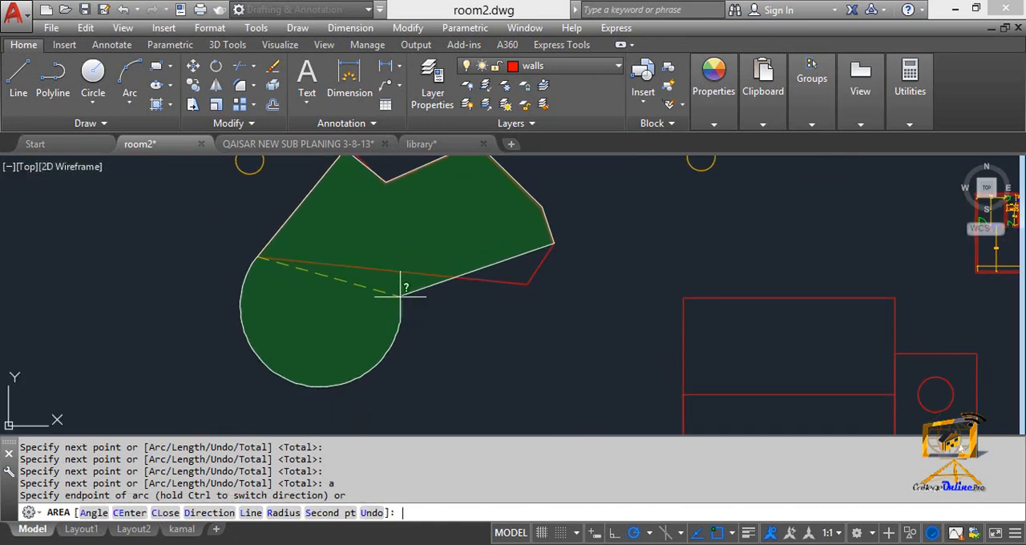
text(s)
key(Return)
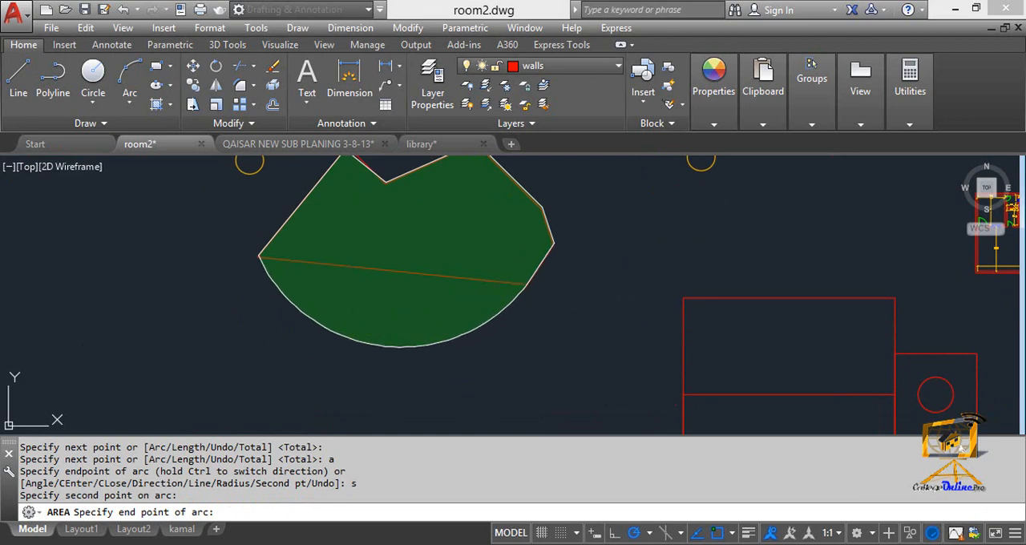
click(527, 282)
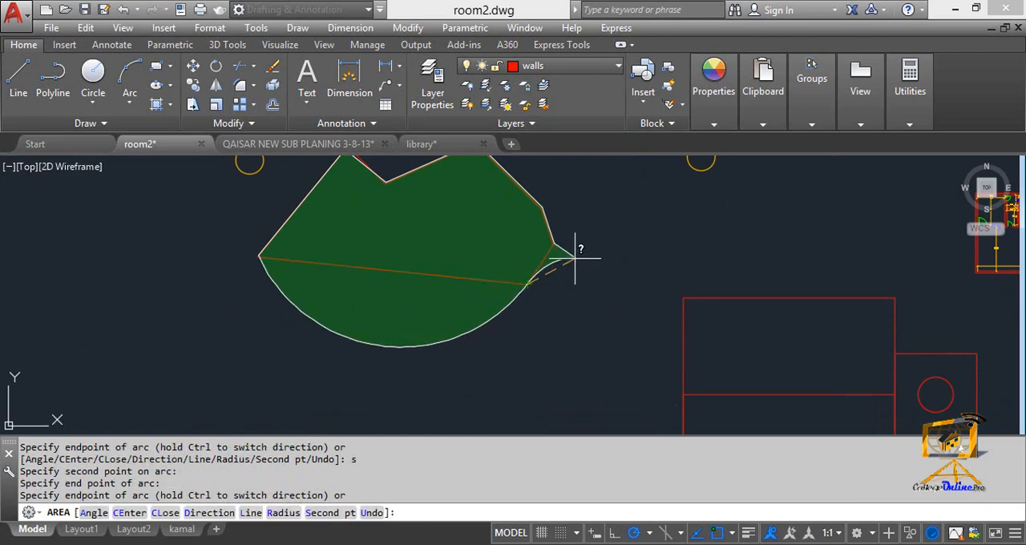
- Switch the boundary back to straight segments, pick a point on the short right edge, total the area, and highlight the square-foot result
text(l)
key(Return)
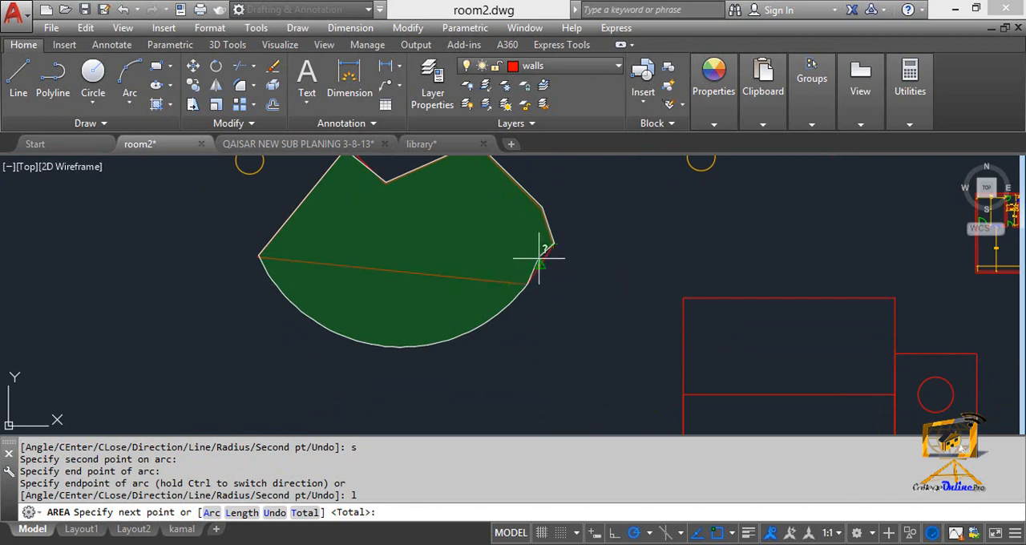
click(541, 268)
key(Return)
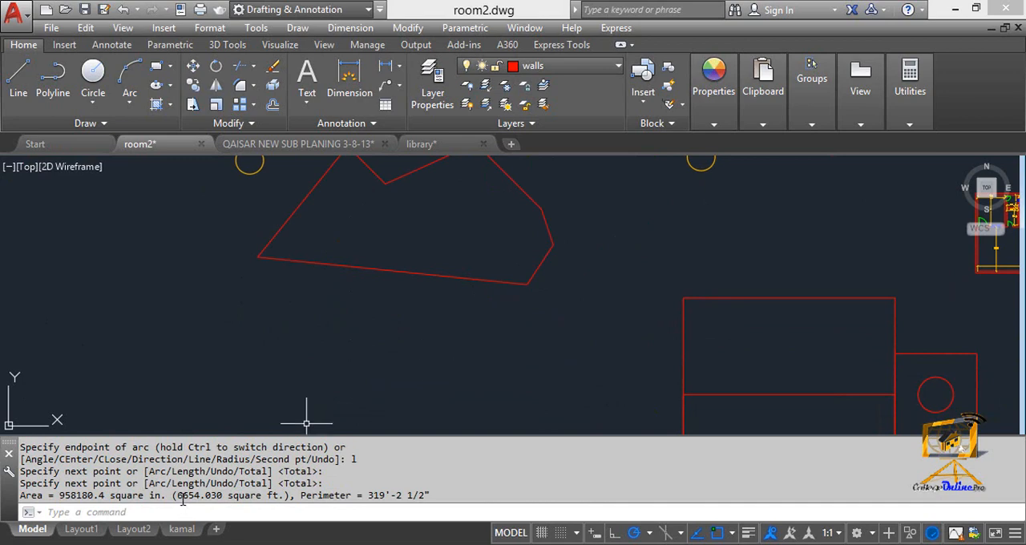
drag(183, 495, 249, 497)
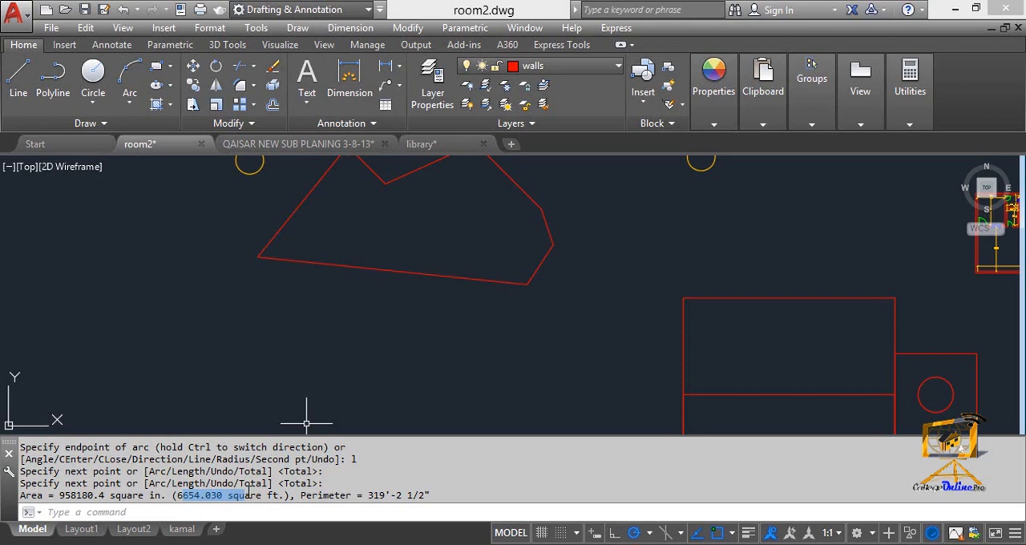
scroll(392, 348, down, 3)
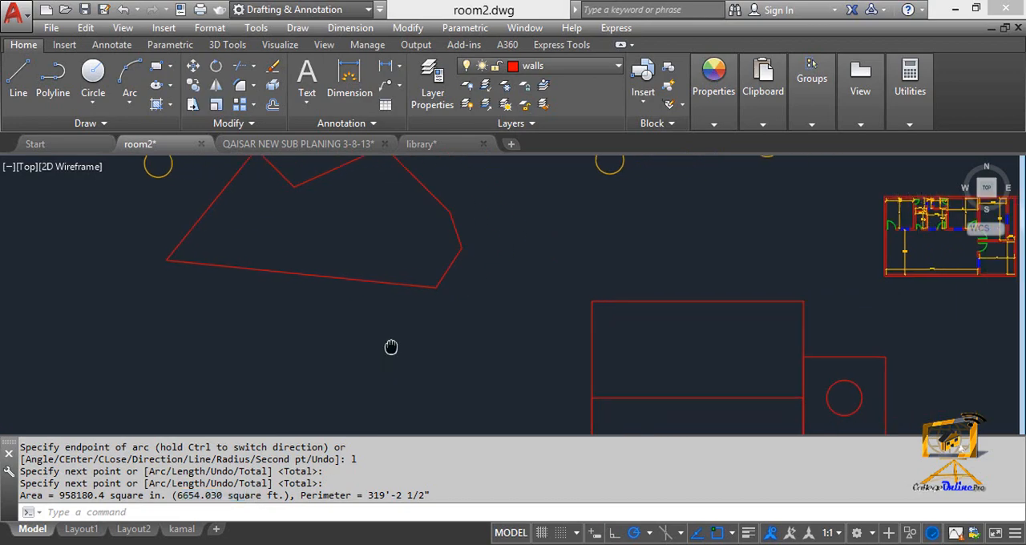
mouse_move(371, 300)
middle_down()
mouse_move(463, 311)
mouse_move(469, 280)
middle_up()
key(Escape)
key(Escape)
scroll(473, 282, up, 3)
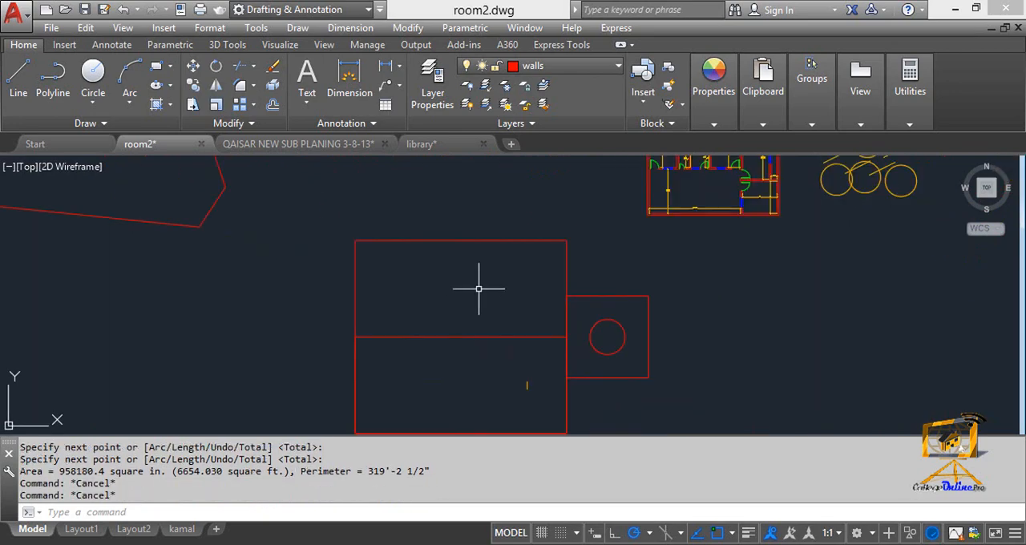
key(Escape)
key(Escape)
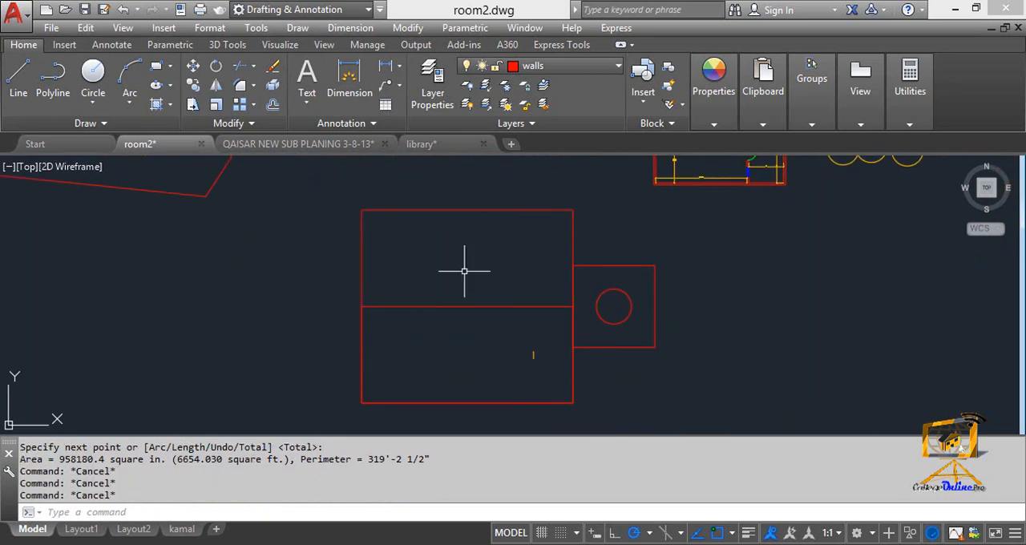
middle_drag(436, 270, 479, 270)
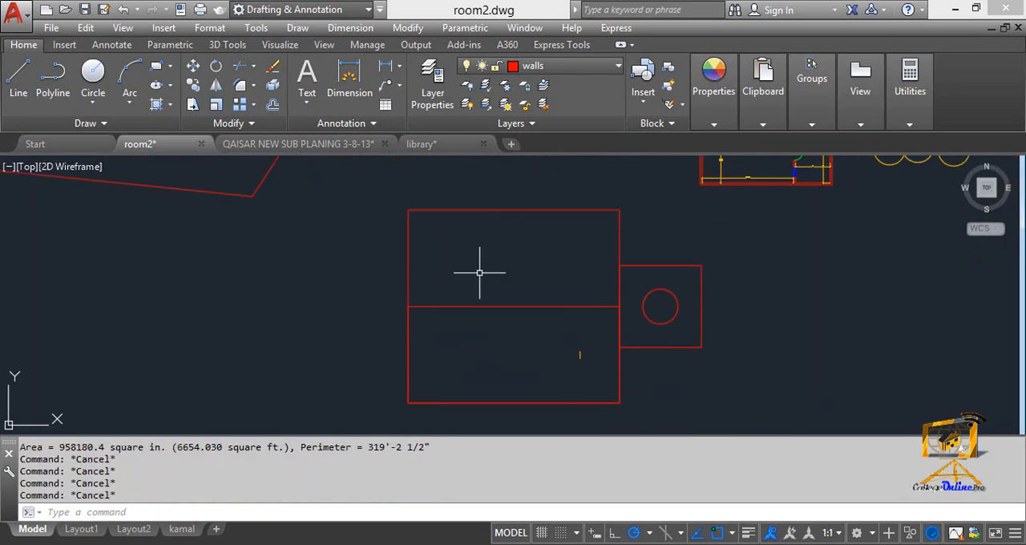
scroll(479, 270, up, 2)
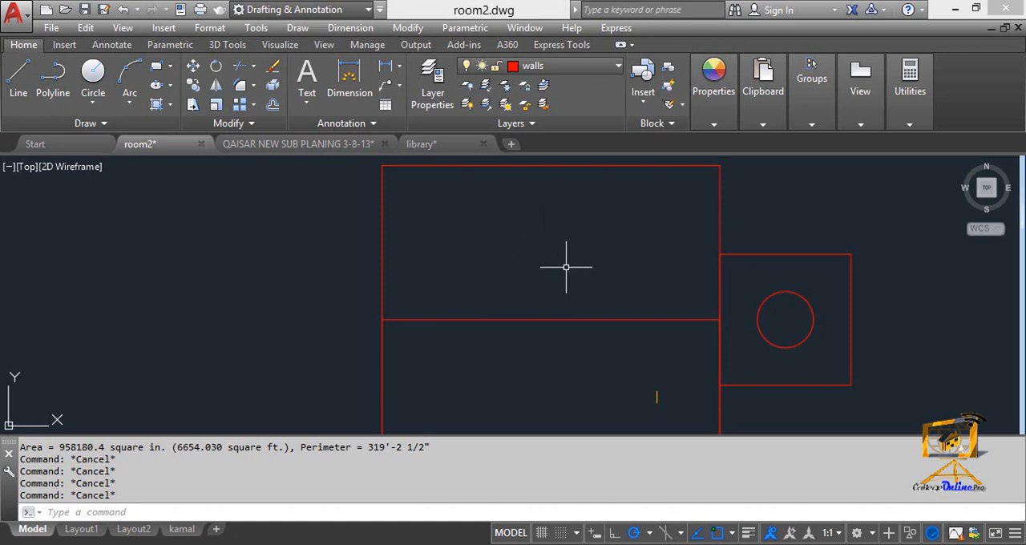
text(re)
key(Escape)
scroll(566, 267, down, 4)
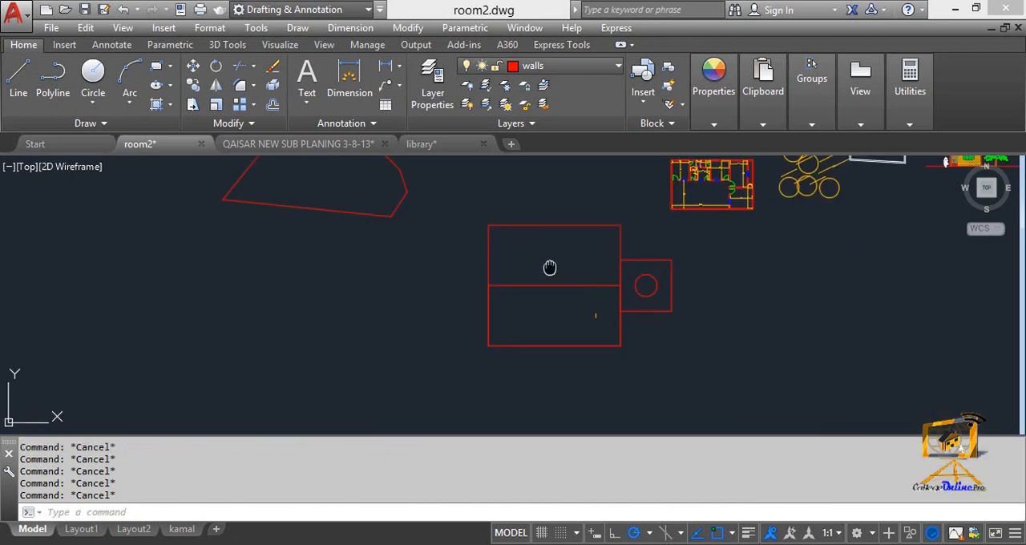
- Measure the large rectangle's area with the Area command's Object option and copy the square-foot value
text(aa)
key(Return)
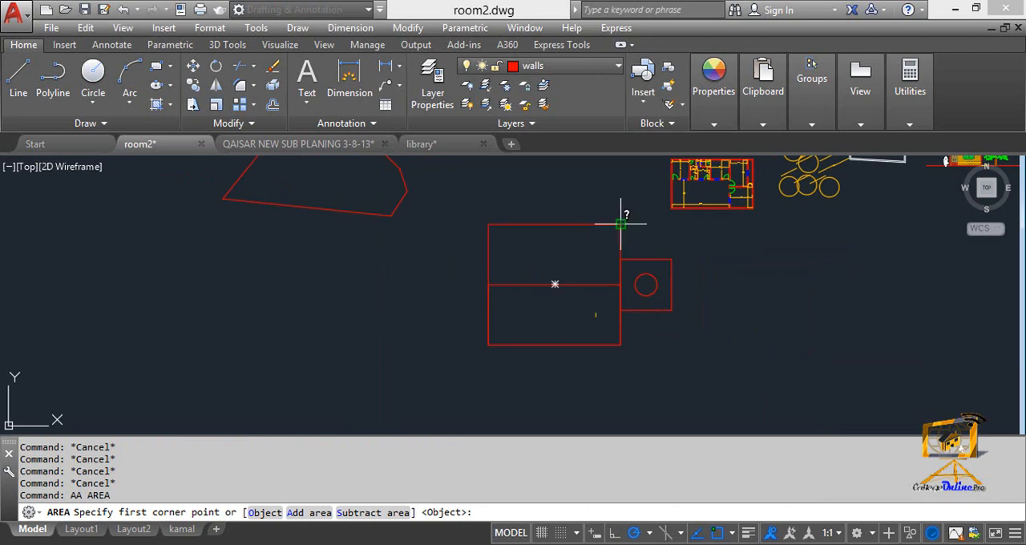
text(o)
key(Return)
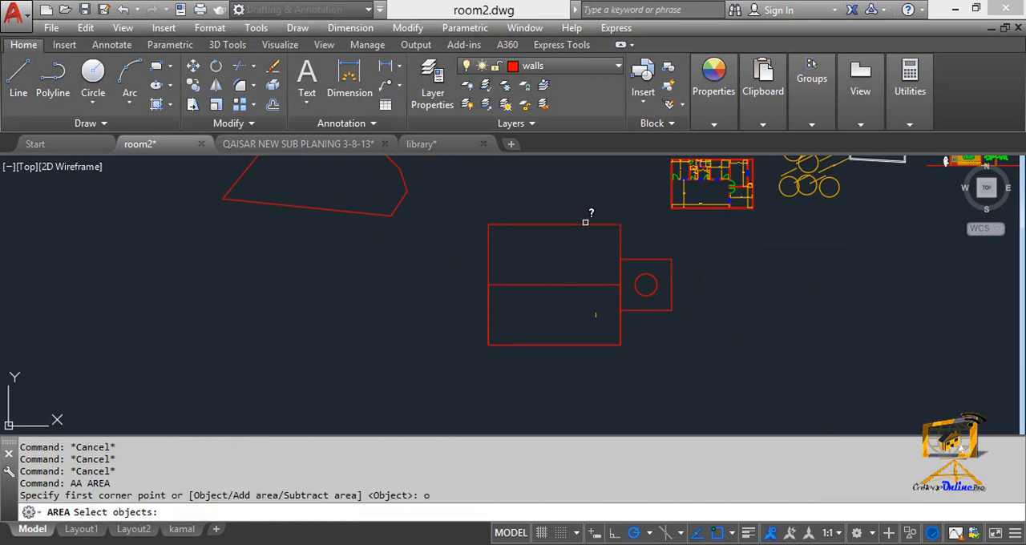
click(585, 222)
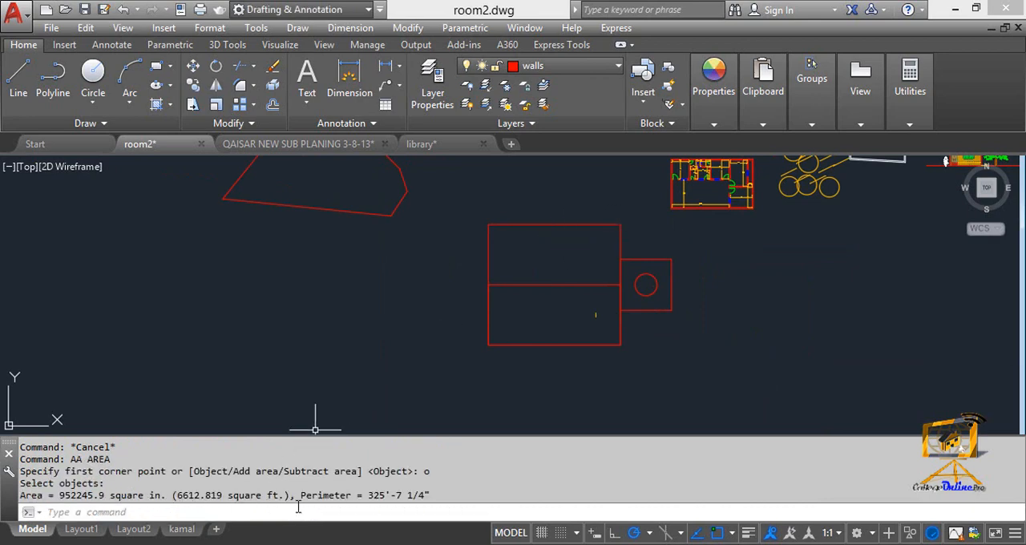
drag(178, 497, 285, 497)
key(ctrl+c)
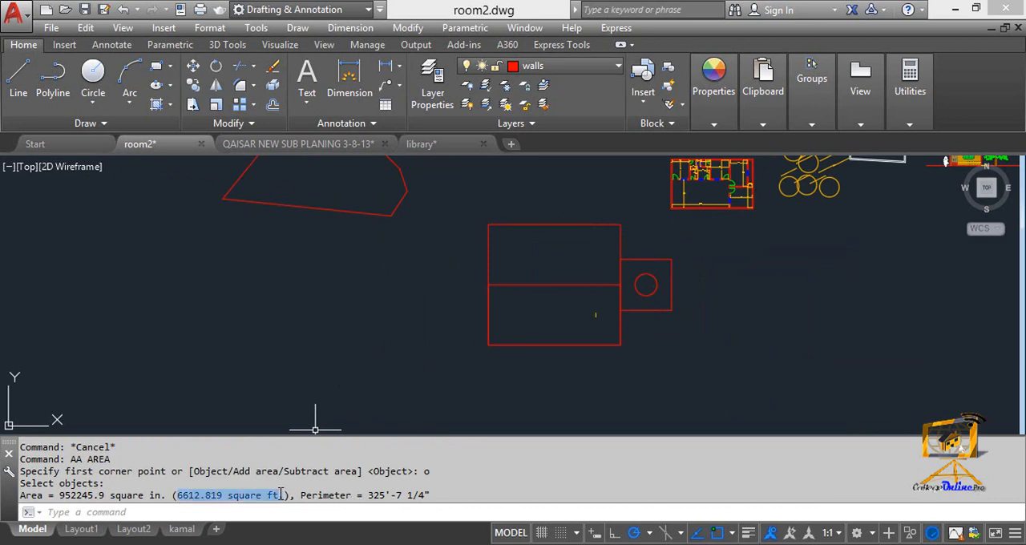
- Place multiline text inside the upper half of the large rectangle, paste "6612.819 square ft", and try a text height of 1'
scroll(545, 293, up, 4)
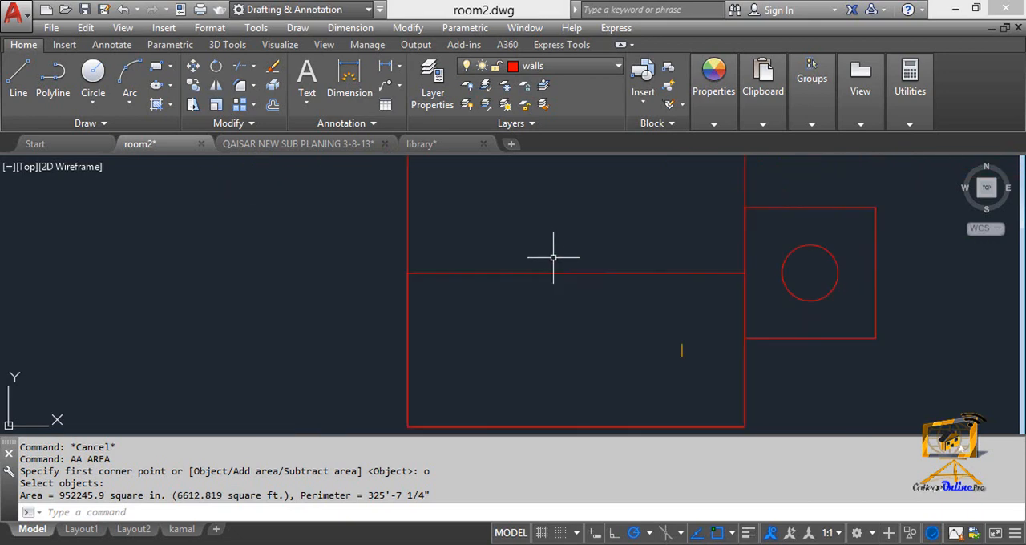
scroll(552, 254, down, 2)
scroll(545, 316, up, 2)
text(t)
key(Return)
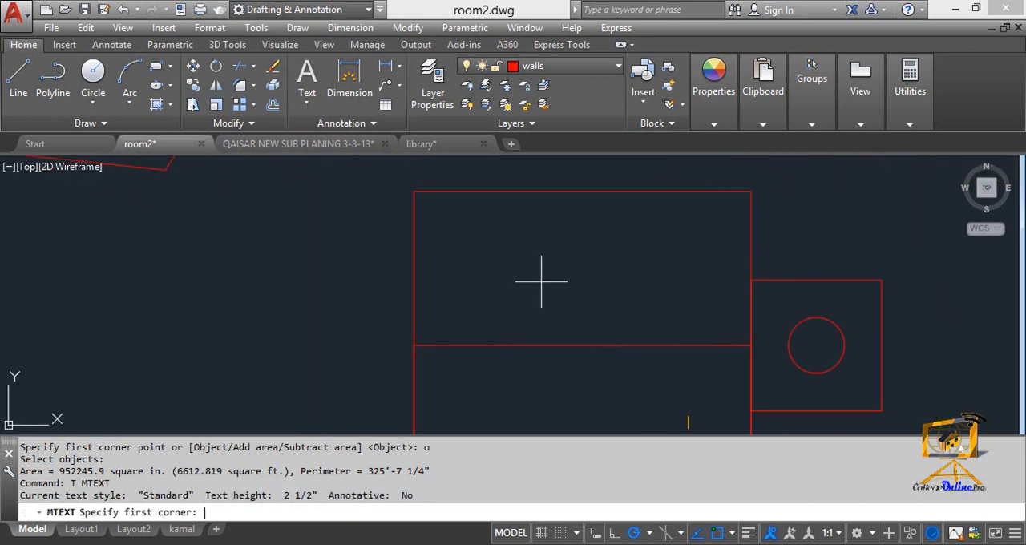
click(523, 255)
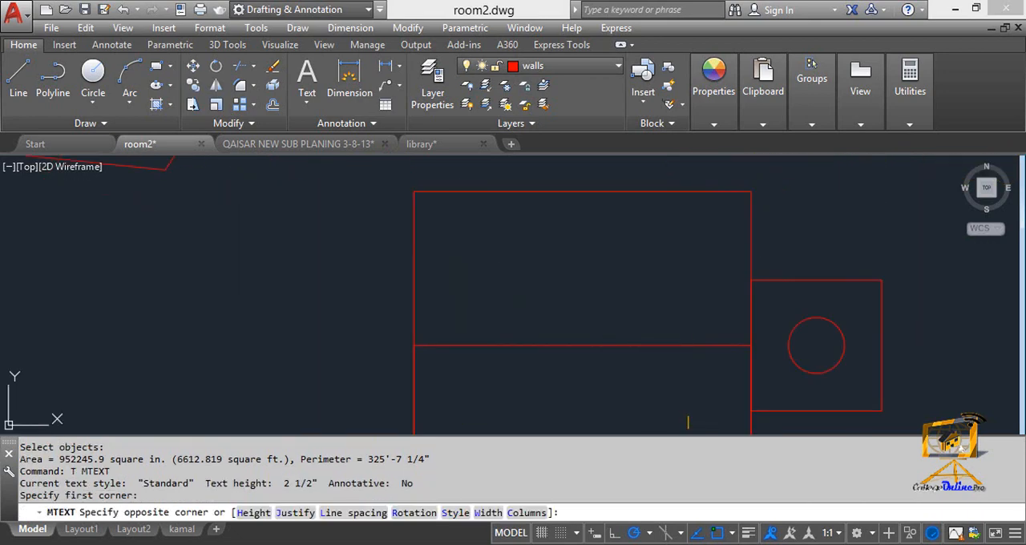
click(665, 295)
key(ctrl+v)
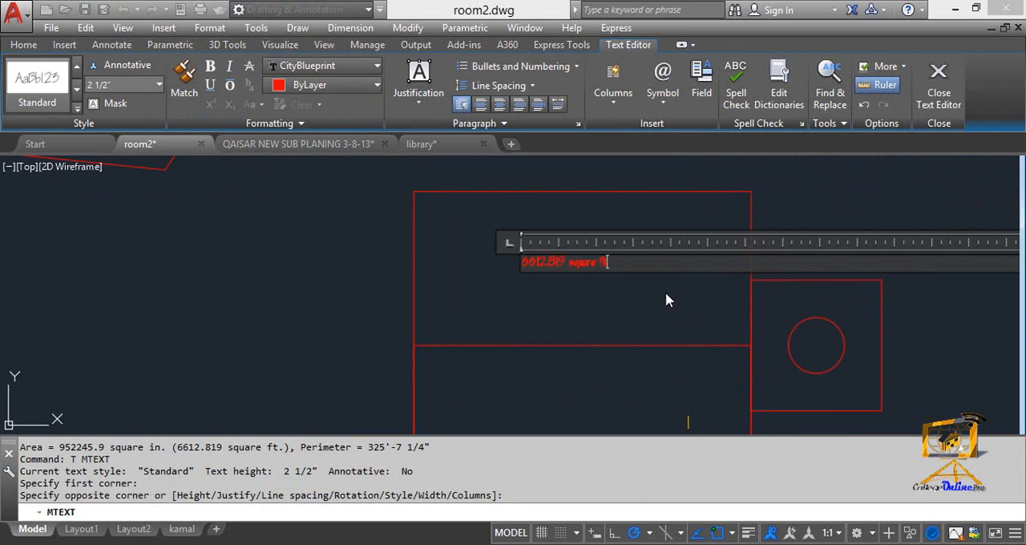
click(159, 86)
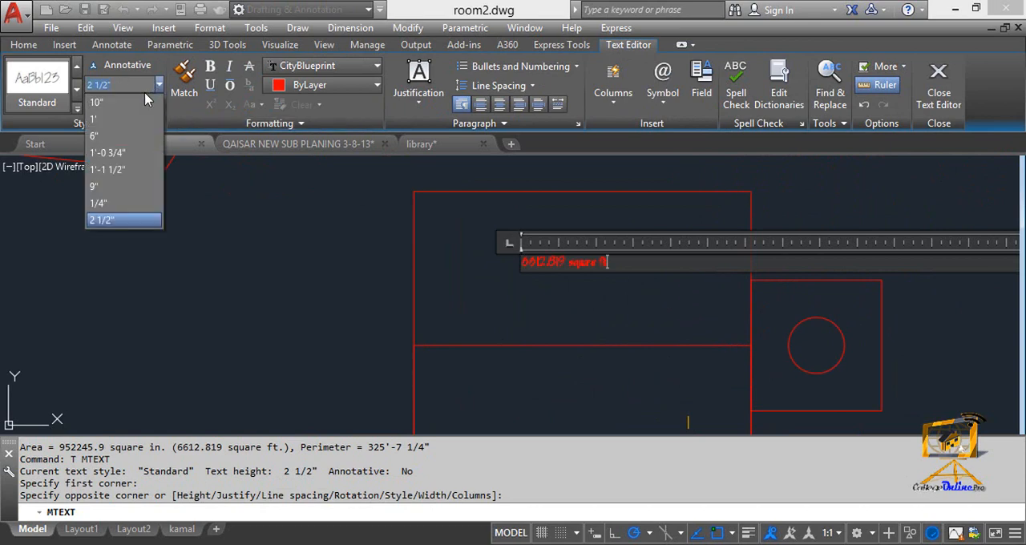
click(109, 126)
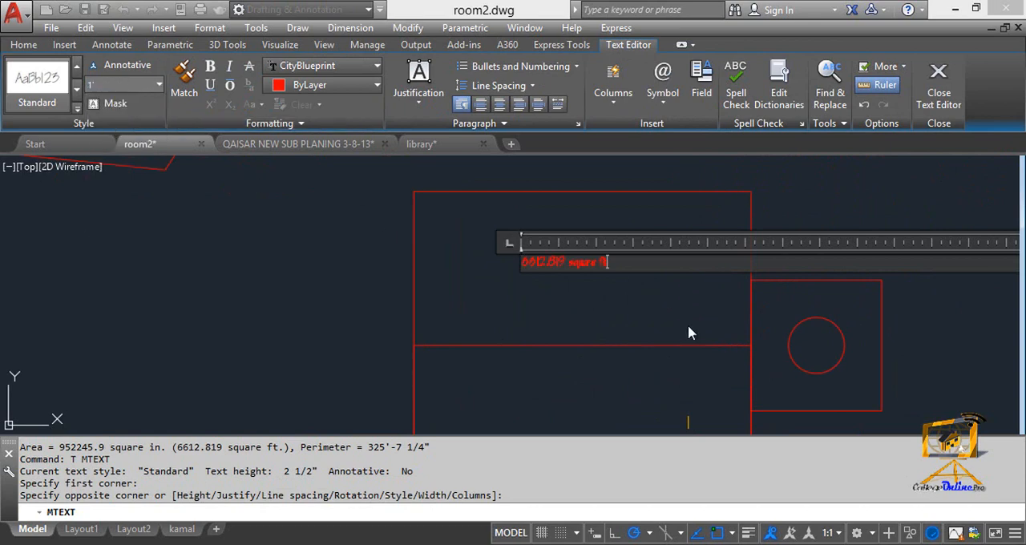
click(938, 84)
- Reopen the area label inside the rectangle for editing and set its text height to 1'
scroll(537, 270, down, 6)
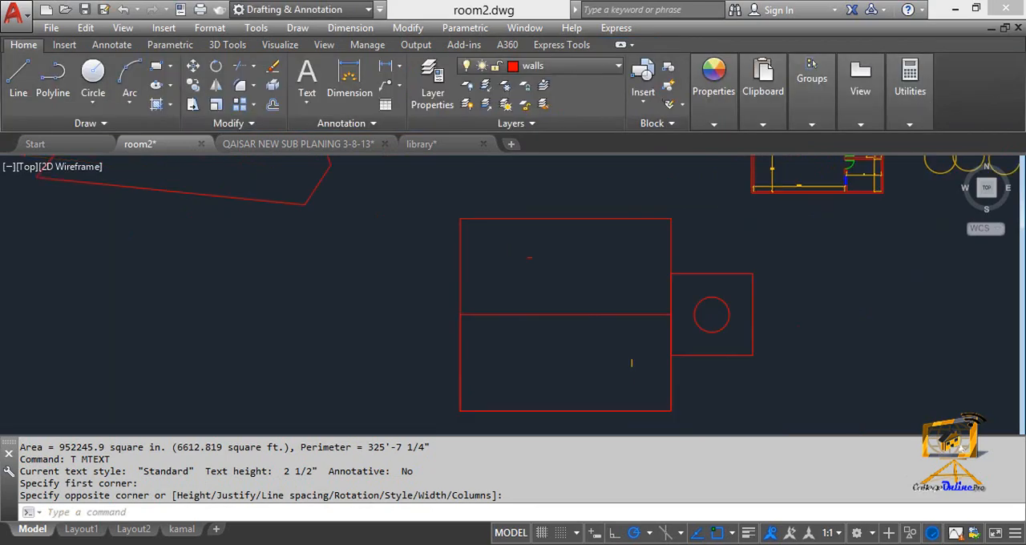
scroll(569, 254, up, 10)
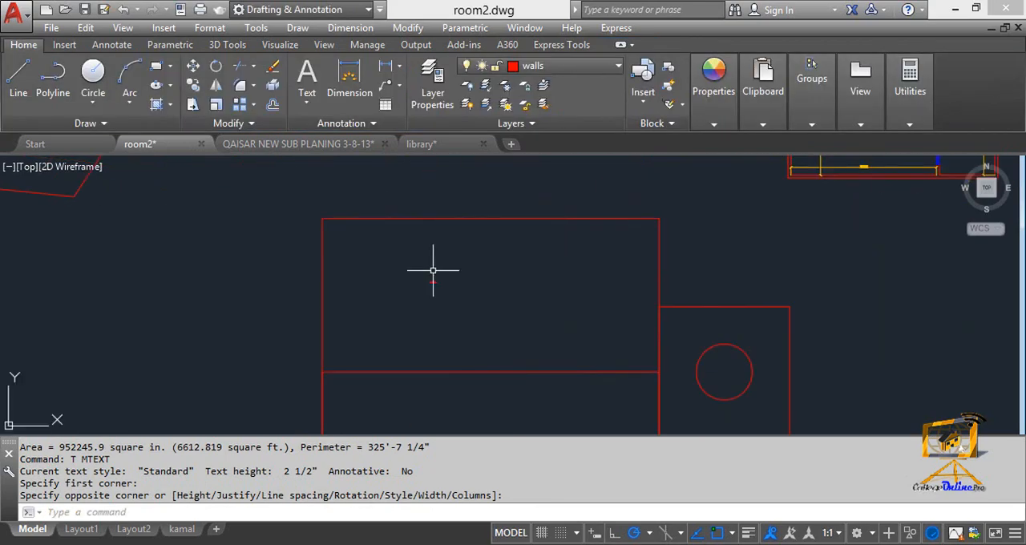
click(515, 302)
key(Escape)
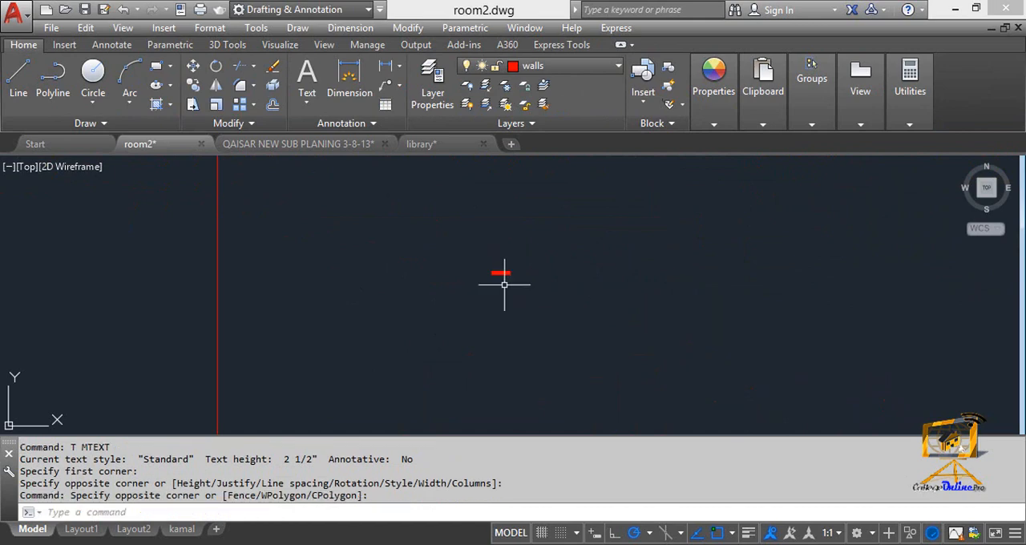
key(Escape)
double_click(501, 276)
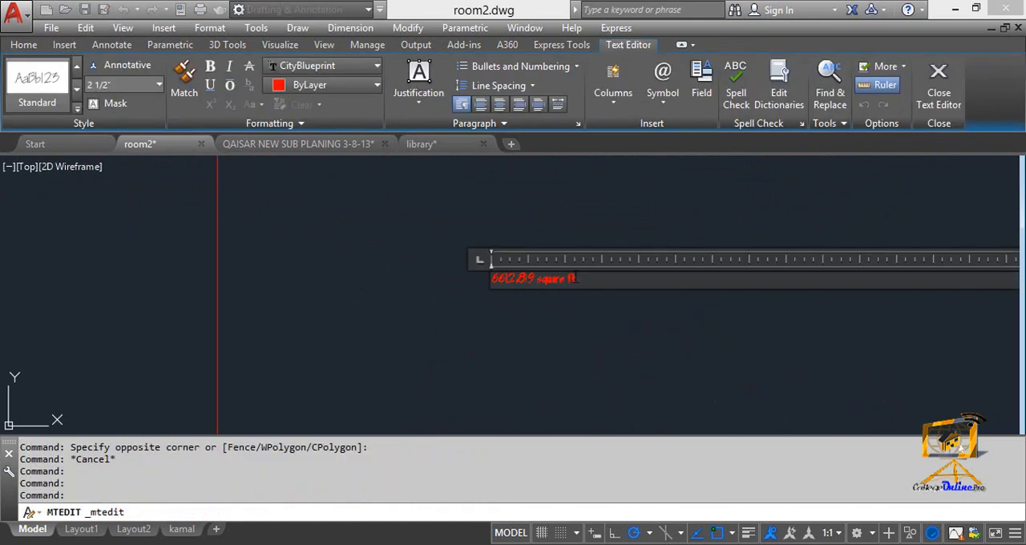
click(159, 86)
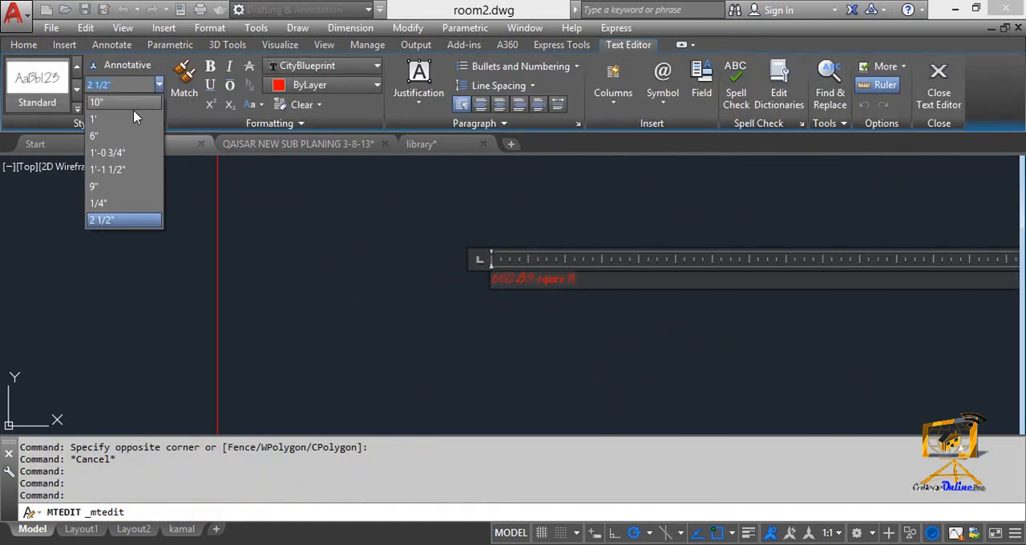
click(129, 121)
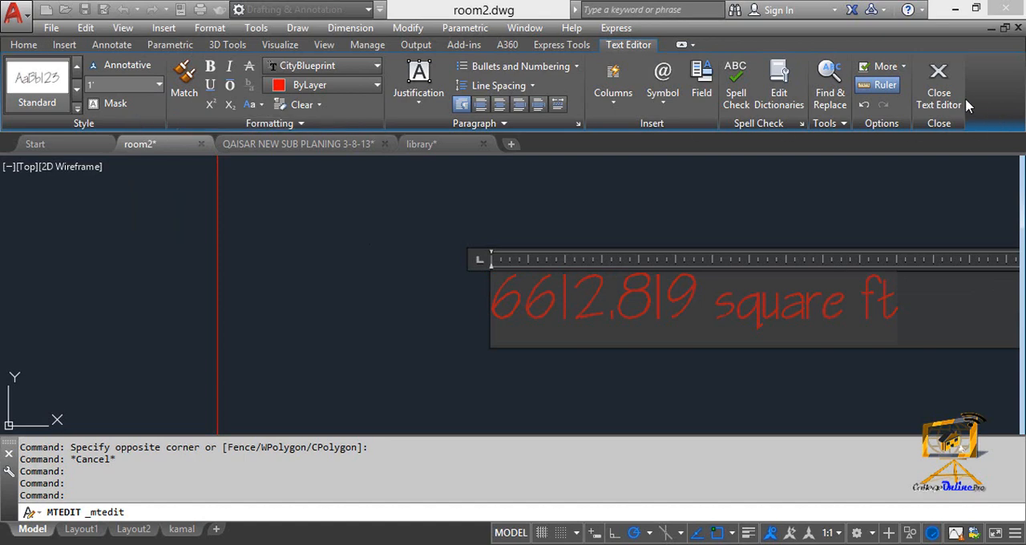
click(939, 88)
- Edit the area label again and set all of its text to a height of 5'
scroll(646, 337, up, 4)
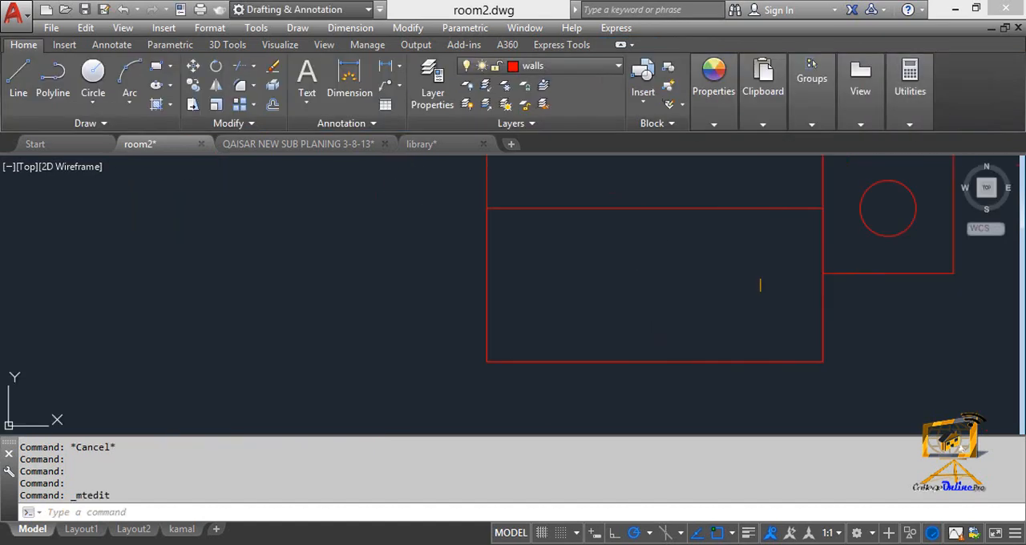
scroll(566, 284, up, 4)
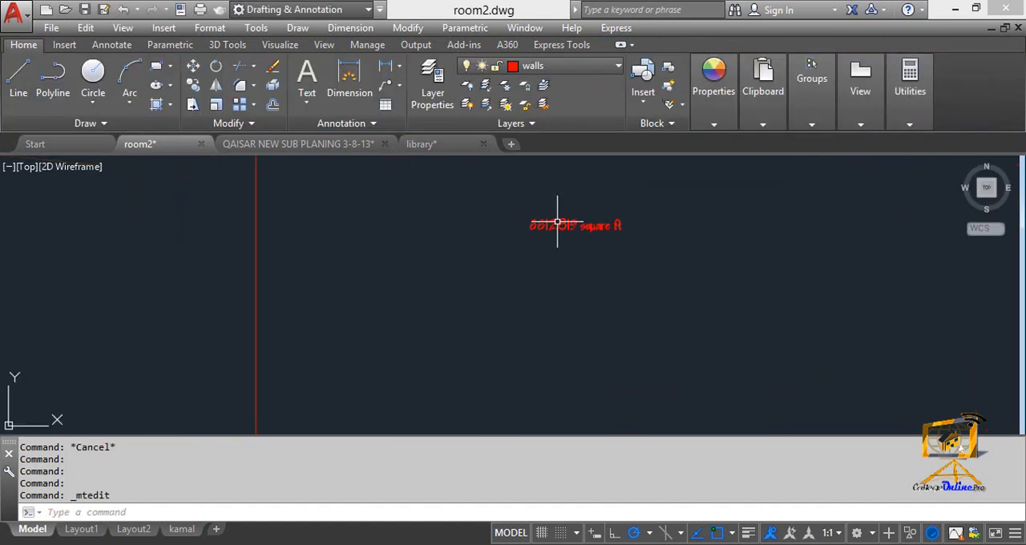
double_click(556, 225)
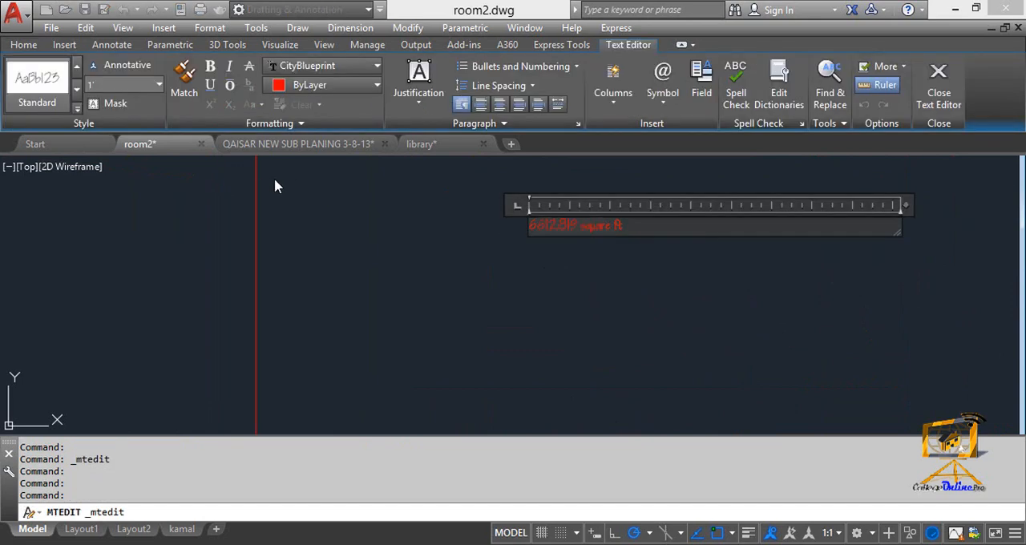
key(ctrl+a)
click(146, 84)
text(5')
key(Return)
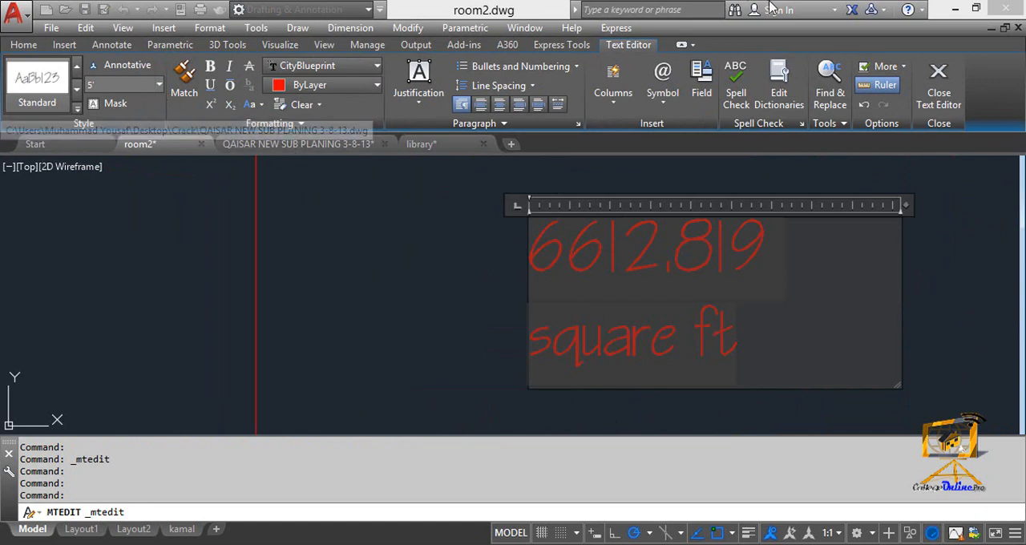
click(949, 93)
scroll(591, 297, down, 5)
middle_drag(591, 297, 390, 329)
scroll(341, 307, up, 2)
scroll(368, 278, down, 2)
key(Escape)
- Hatch the inside of the large rectangle's upper half around the area label with the ANSI31 pattern
text(h)
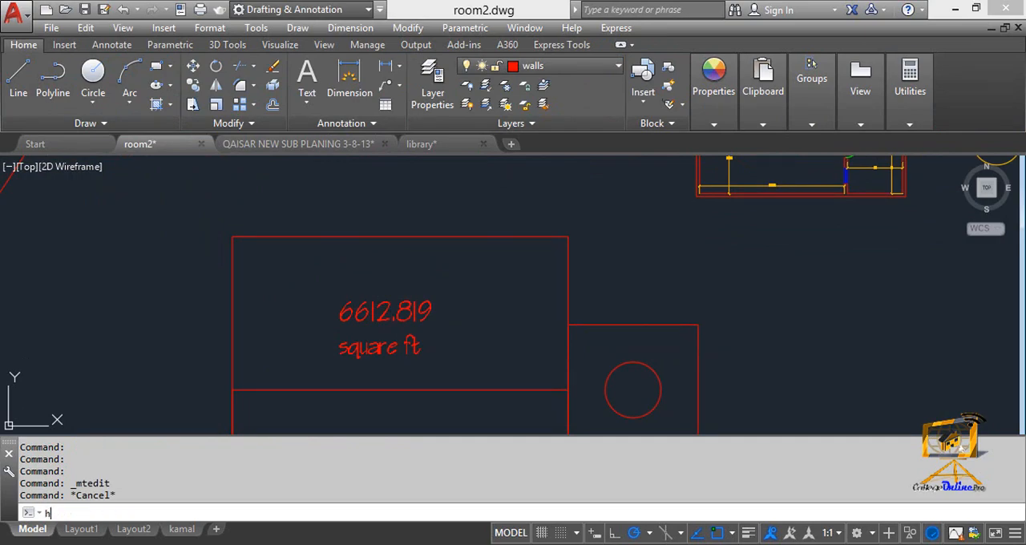
key(Return)
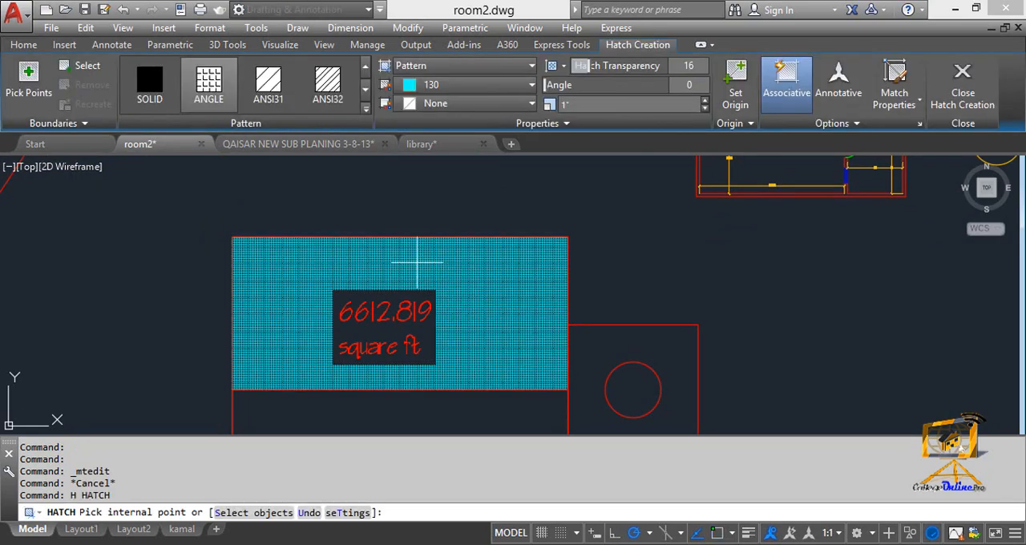
click(268, 80)
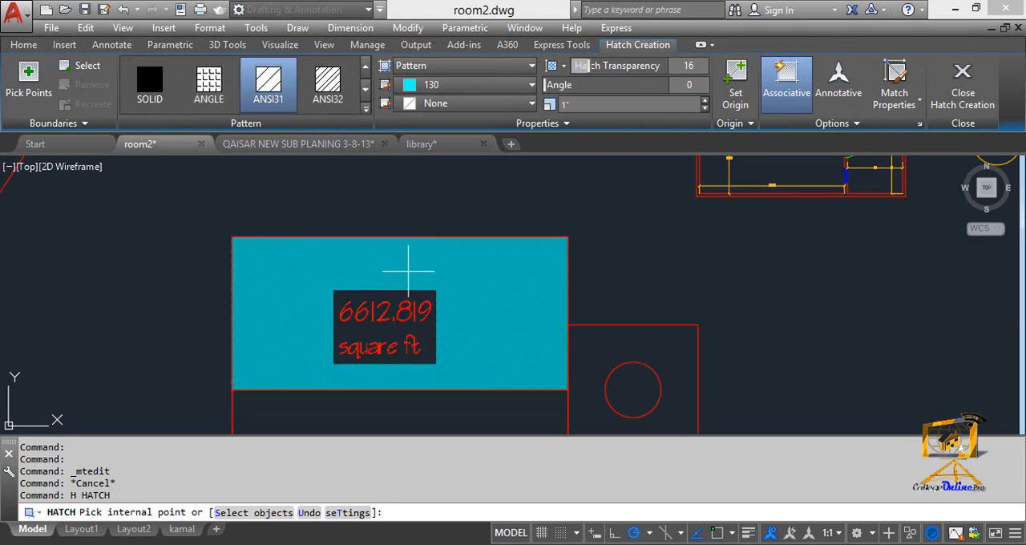
click(408, 271)
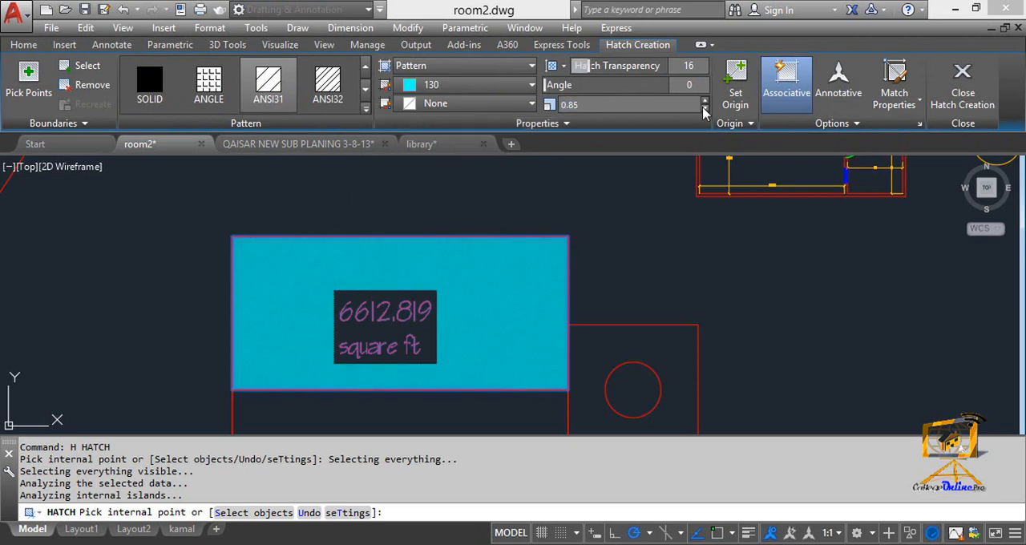
- Try larger hatch scales including 20, settle on a scale of 10, and finish the hatch
click(673, 103)
text(50)
key(Return)
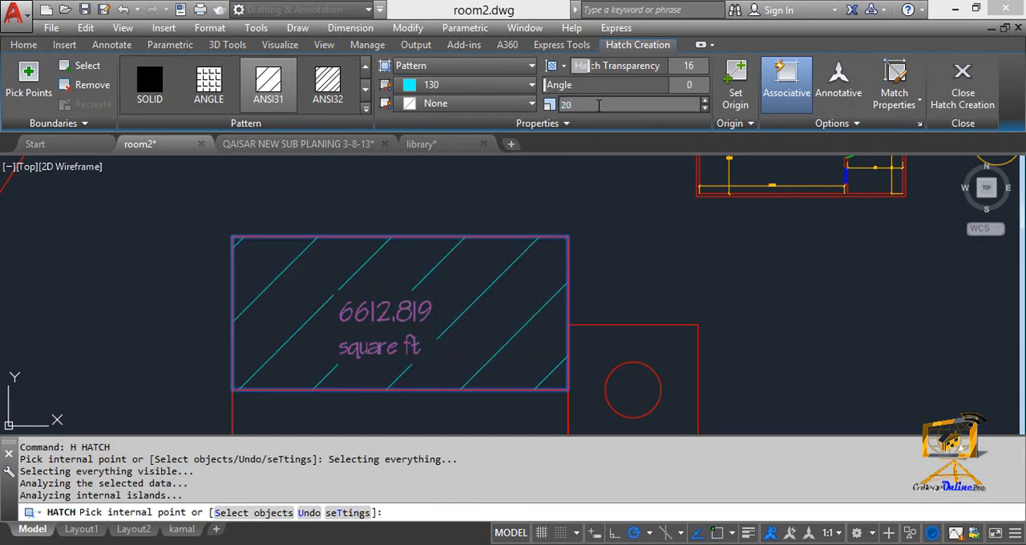
key(Return)
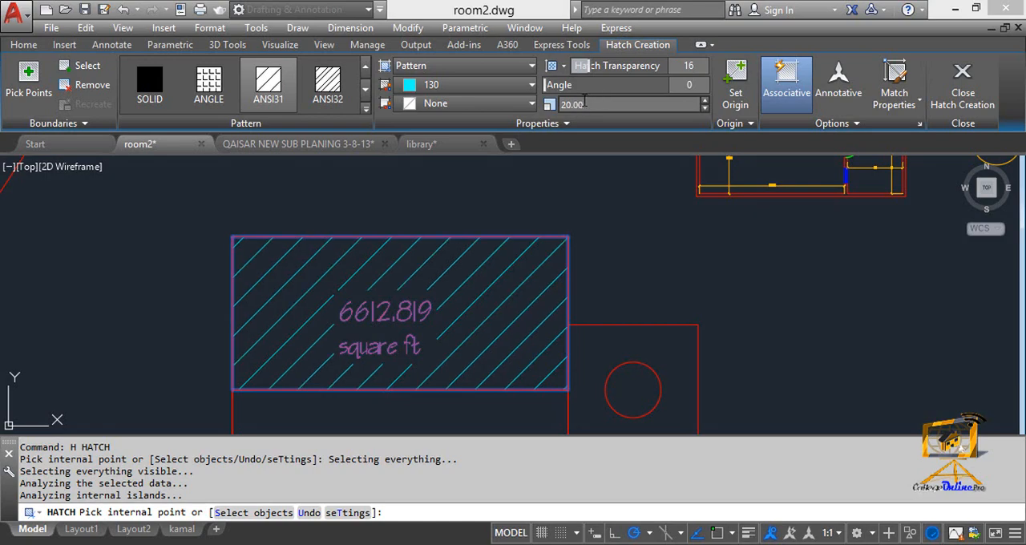
text(10)
key(Return)
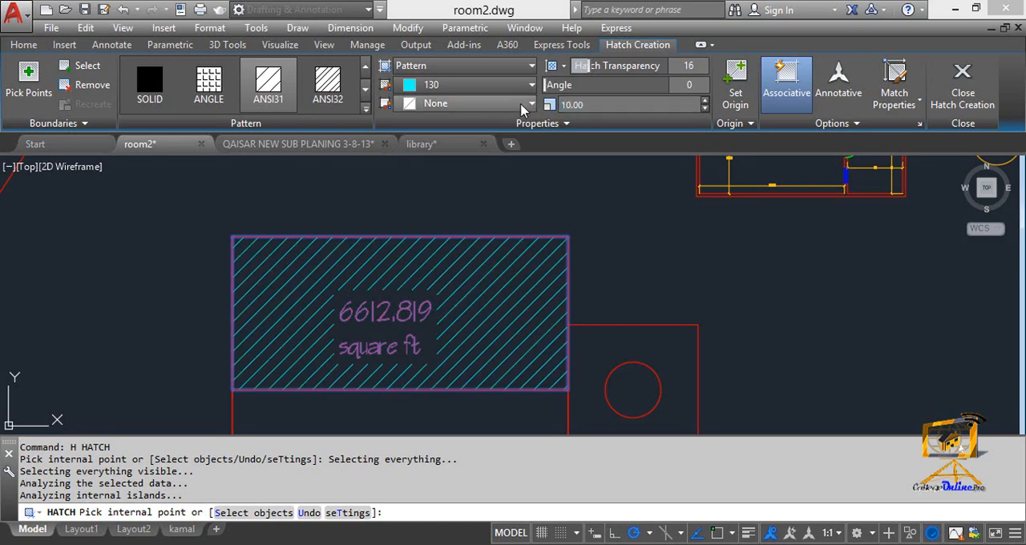
scroll(444, 262, down, 2)
scroll(417, 284, up, 2)
middle_drag(370, 317, 370, 269)
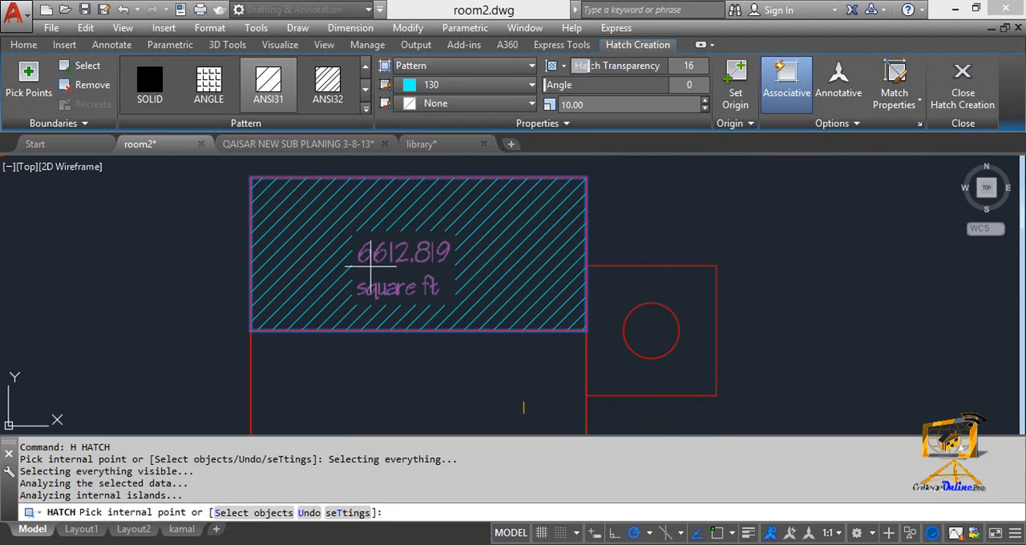
middle_drag(370, 267, 366, 267)
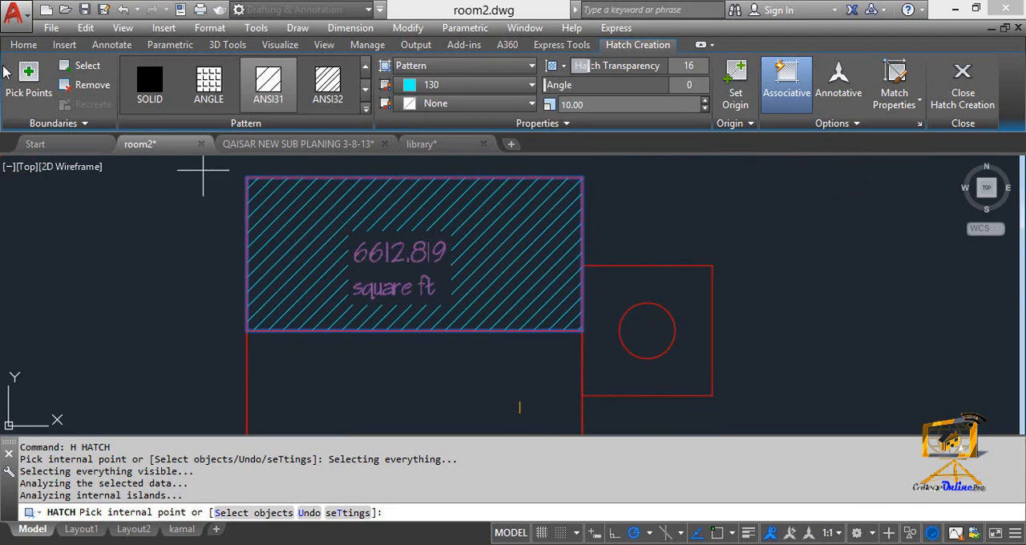
click(962, 88)
- Widen the area label's text box to fit its text on one line and add a centred "A" on a second line
click(396, 240)
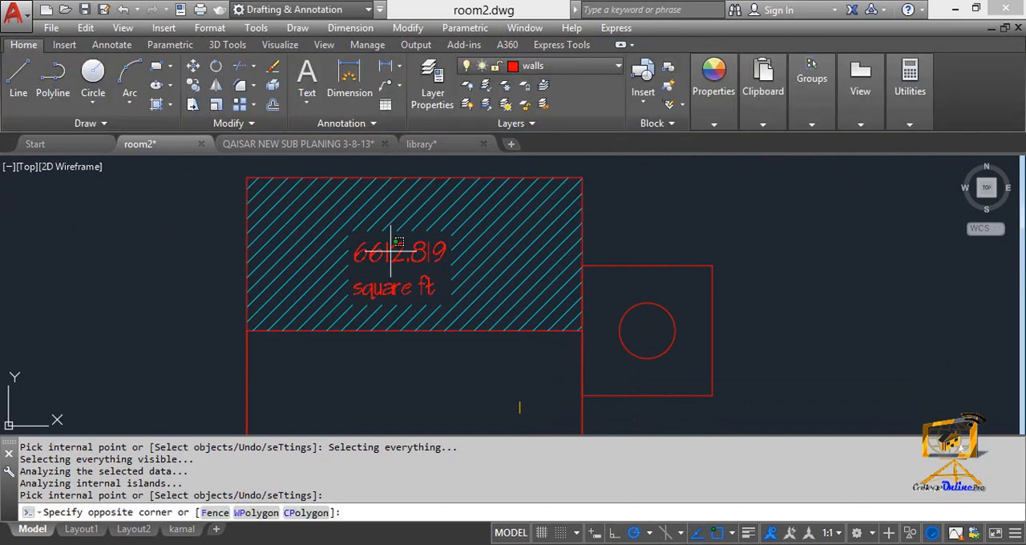
click(399, 251)
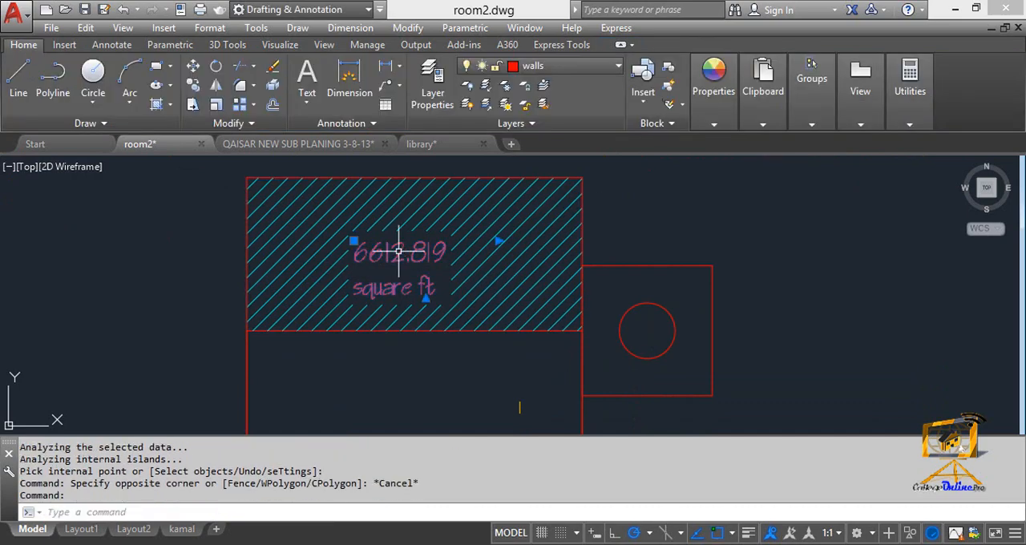
double_click(399, 251)
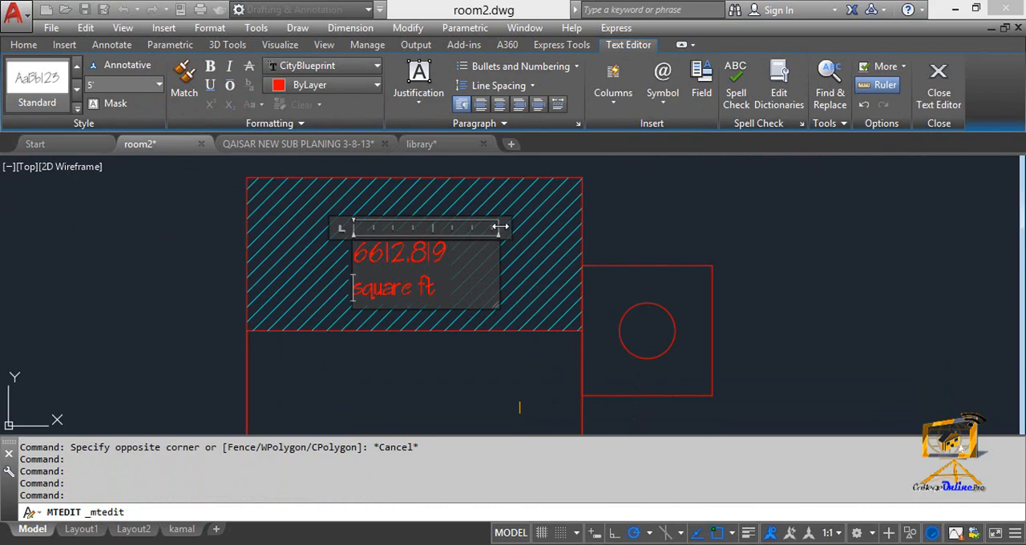
drag(500, 228, 561, 228)
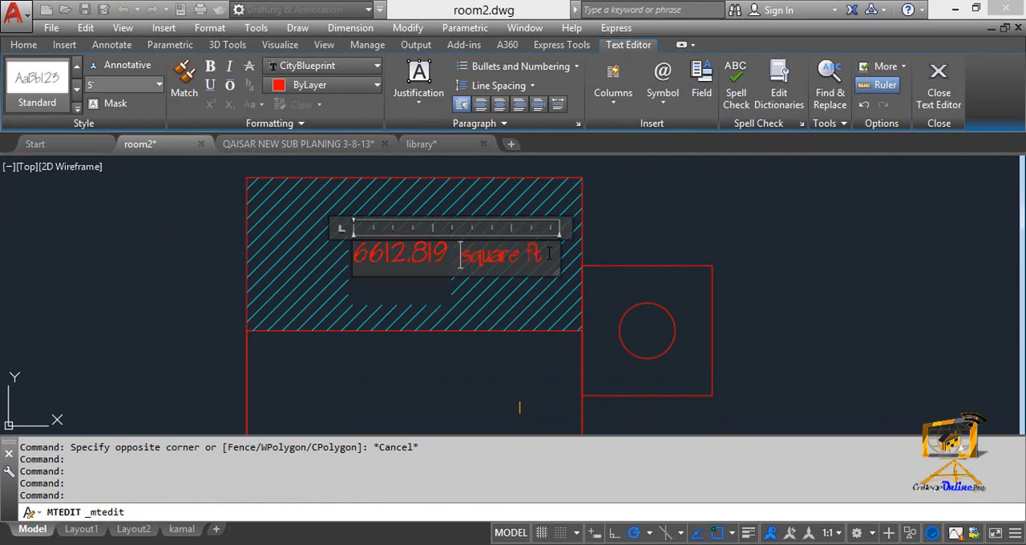
key(Return)
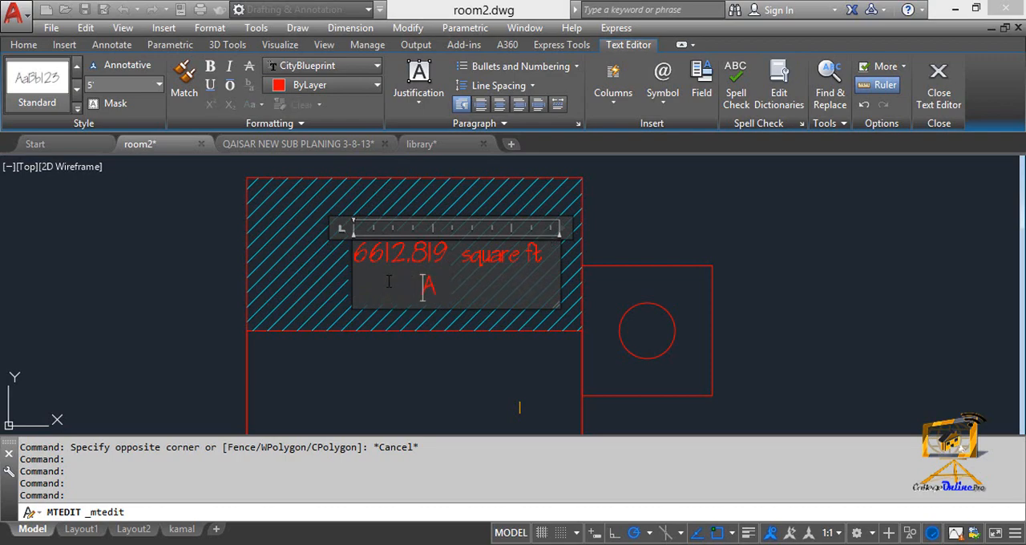
click(938, 81)
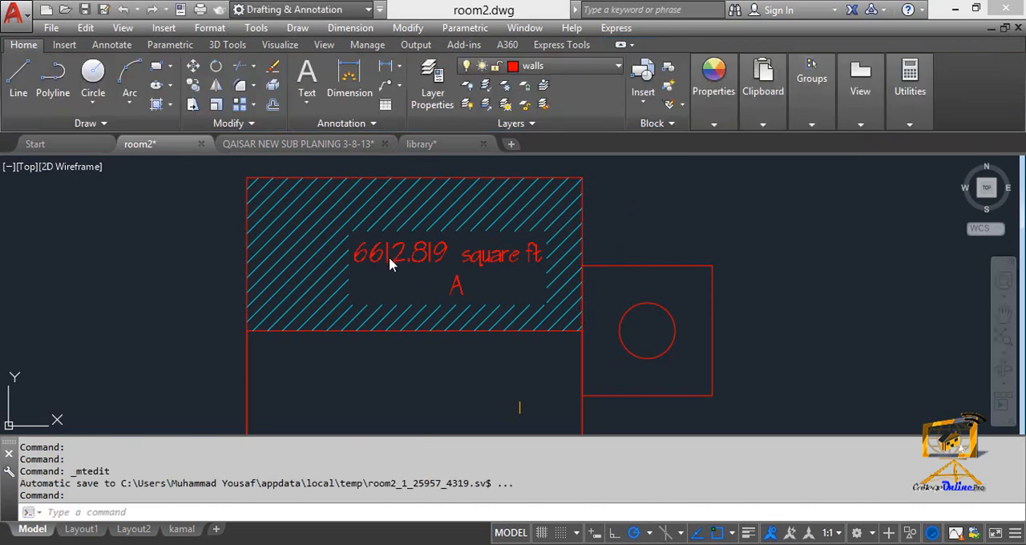
- Move the area label horizontally to the centre of the hatched rectangle
click(381, 255)
text(m)
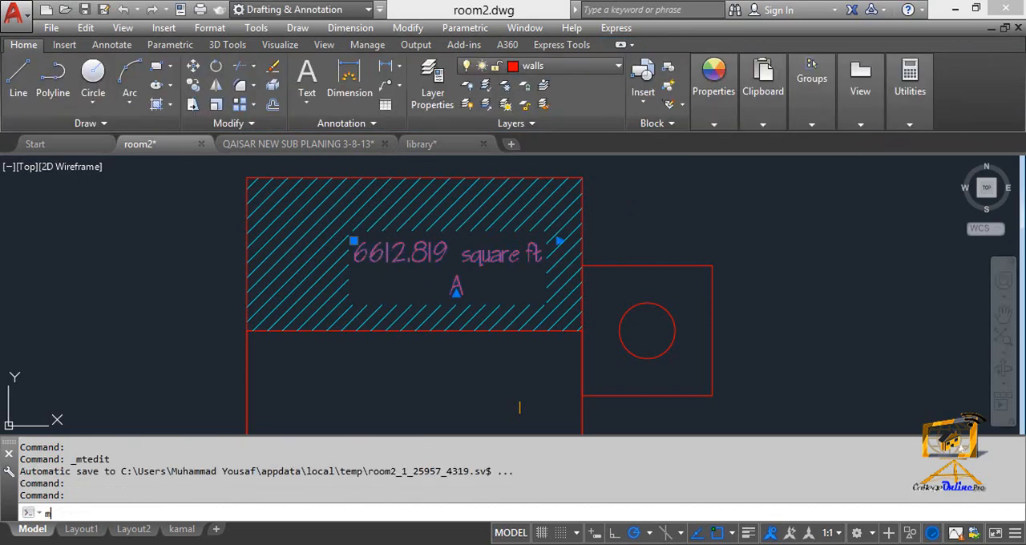
key(Return)
click(394, 243)
click(343, 256)
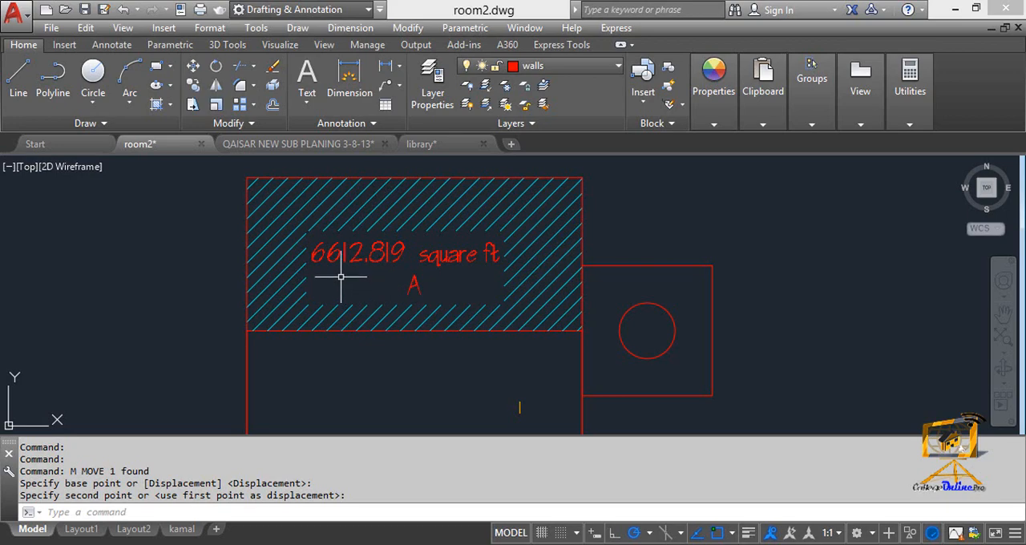
scroll(336, 268, down, 4)
scroll(488, 250, up, 4)
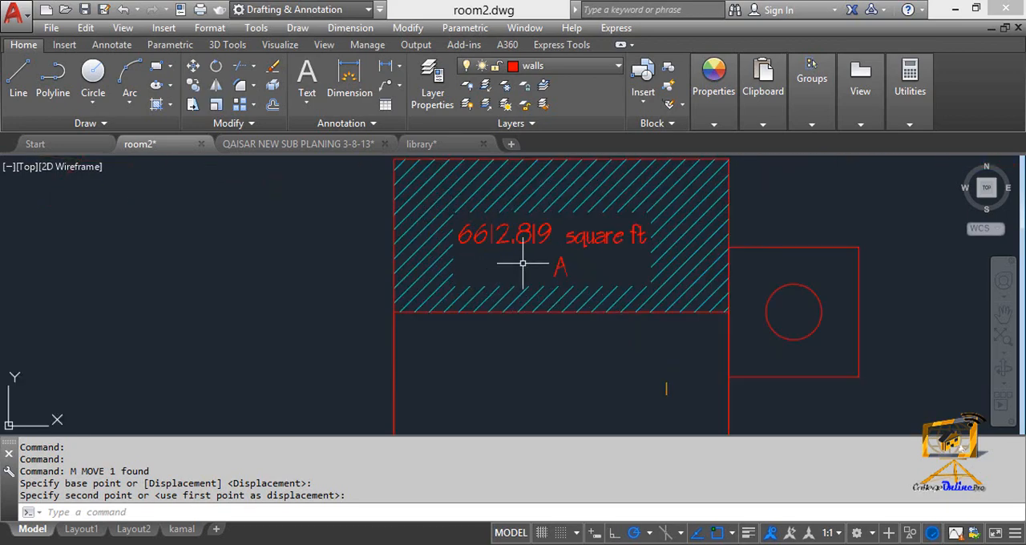
scroll(525, 317, down, 2)
middle_drag(595, 179, 499, 206)
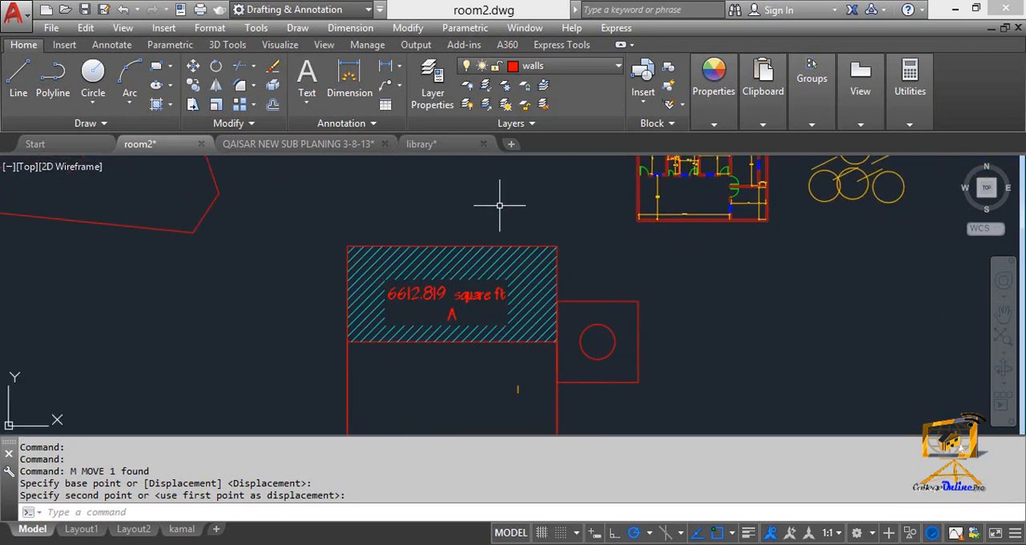
- Switch to the submission drawing PDF in Foxit Reader and examine the hatched ground and first floor block plans with their area calculations
click(413, 144)
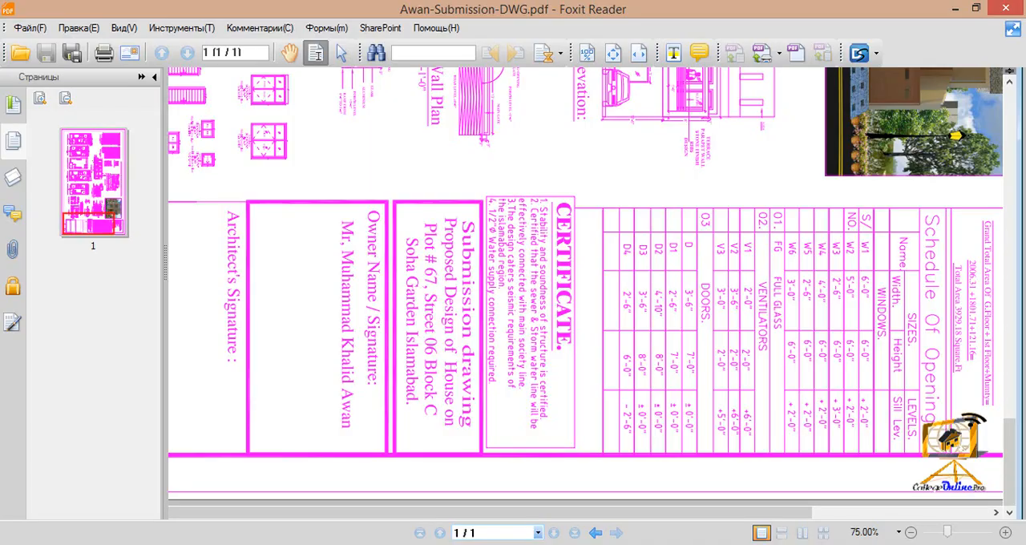
middle_click(658, 270)
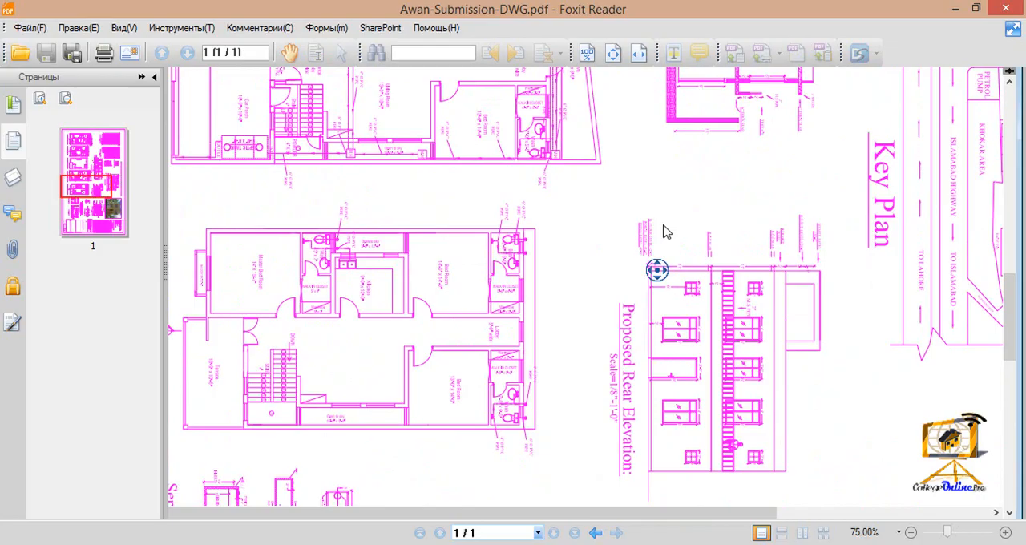
middle_click(664, 228)
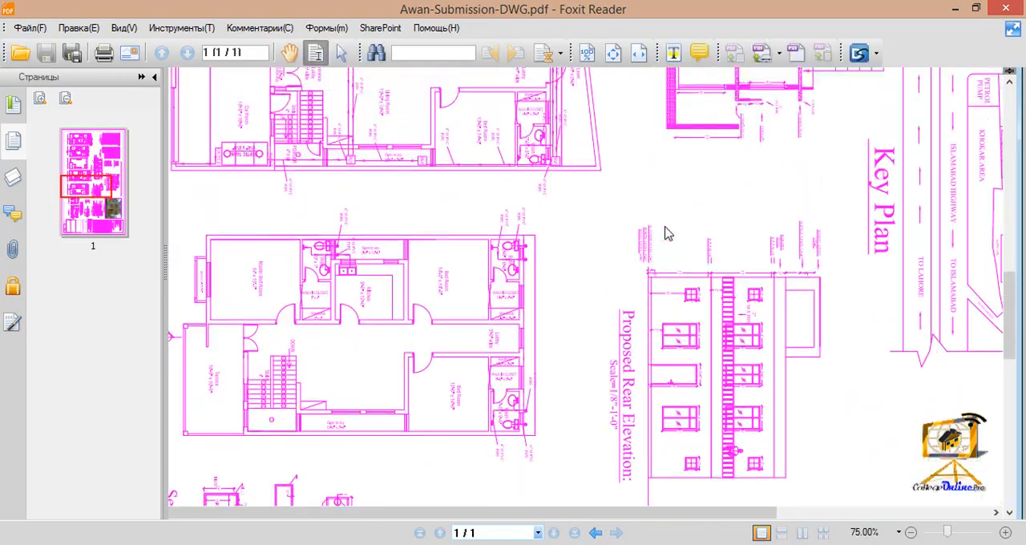
middle_click(731, 222)
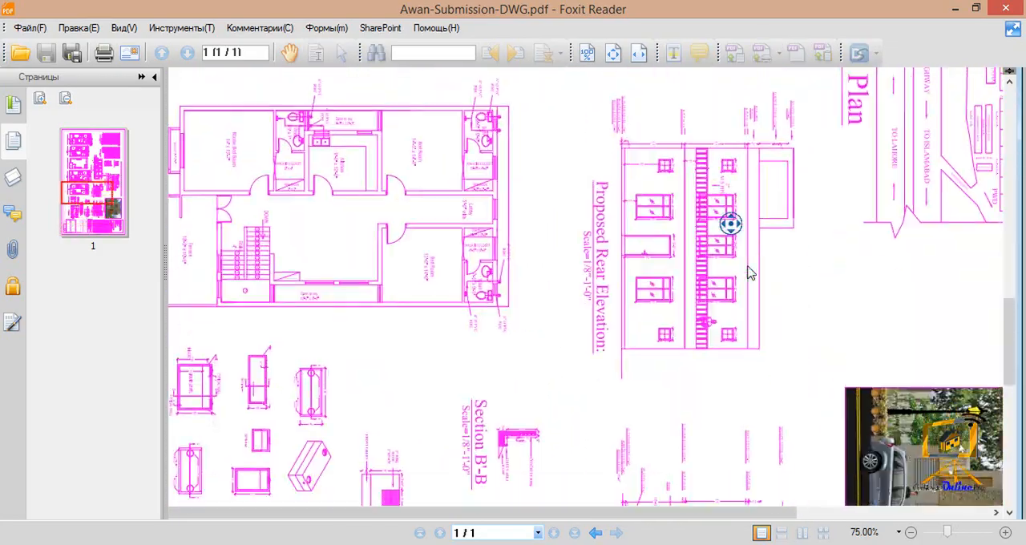
middle_click(762, 259)
scroll(763, 259, up, 3)
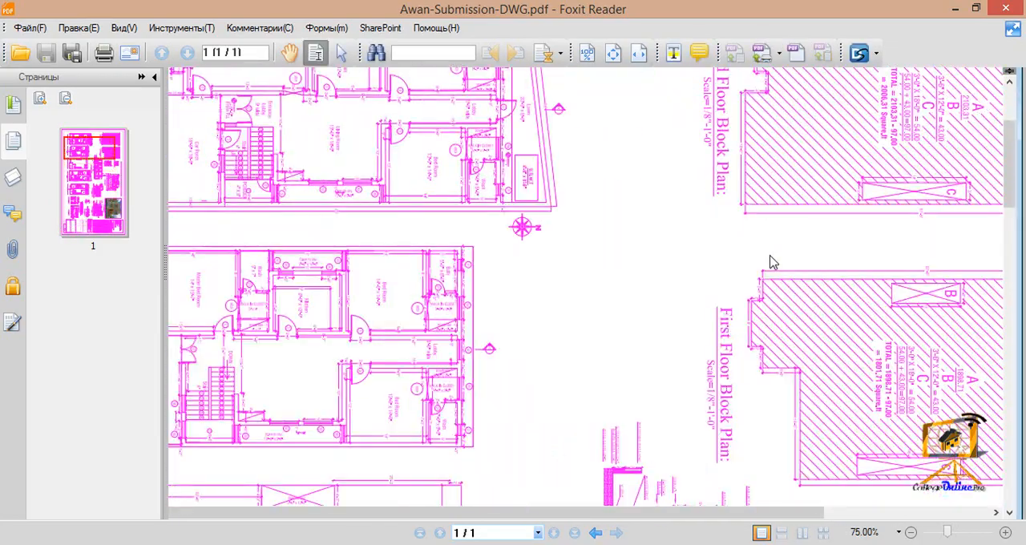
scroll(840, 210, up, 1)
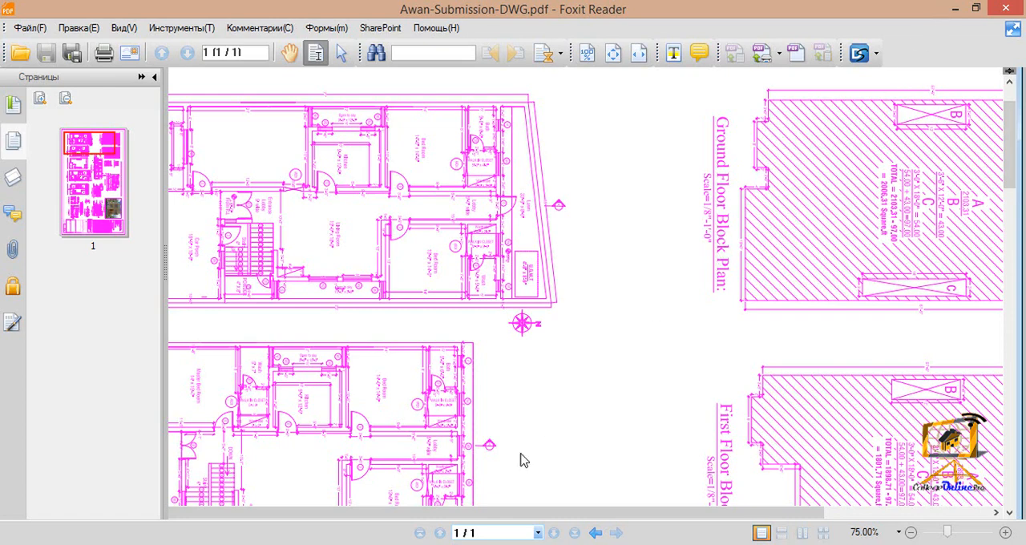
- Switch back to AutoCAD and bring up the NEW SUB PLANING 3-8-13 drawing among the open files
mouse_move(528, 544)
click(704, 481)
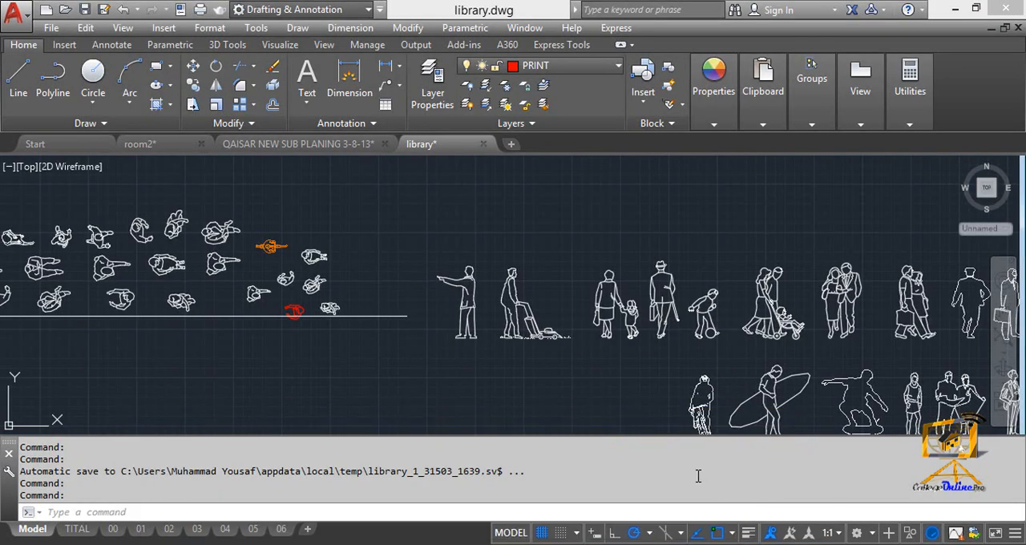
click(272, 145)
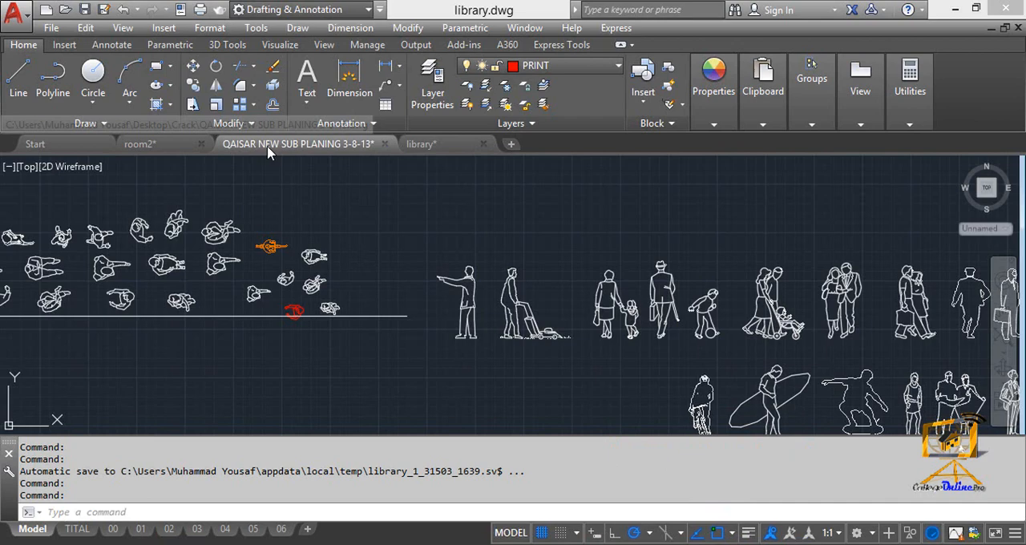
click(143, 144)
click(328, 149)
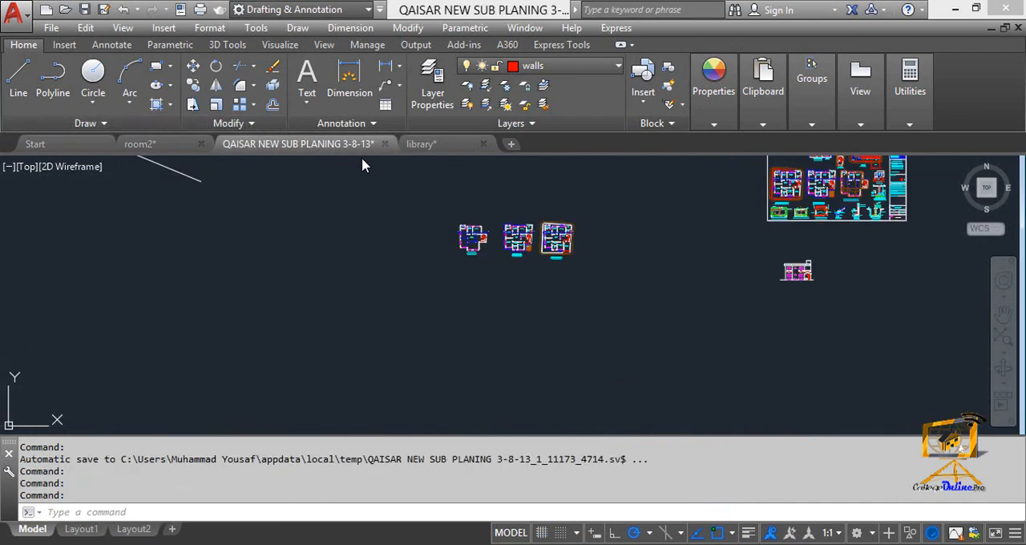
click(449, 150)
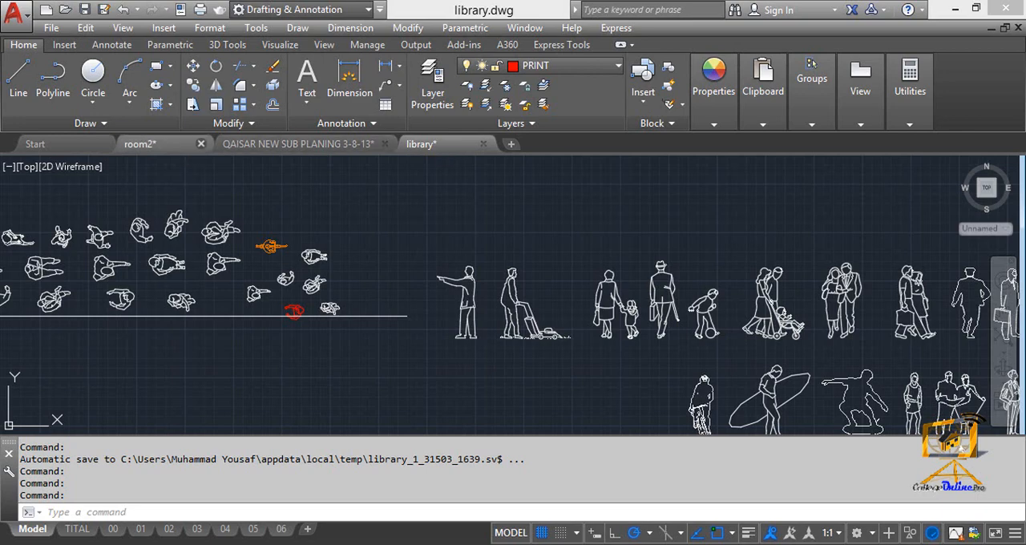
mouse_move(158, 156)
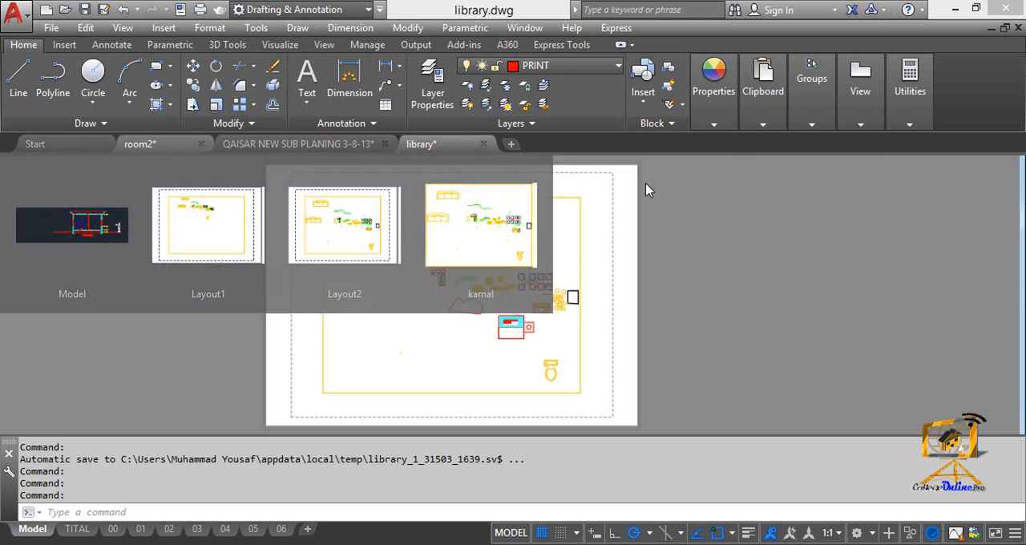
click(651, 191)
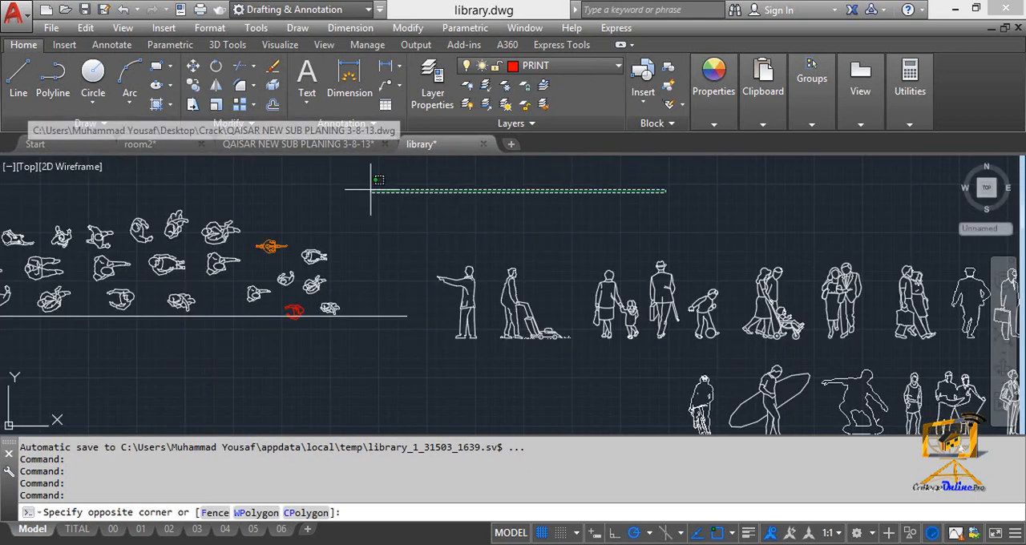
click(349, 147)
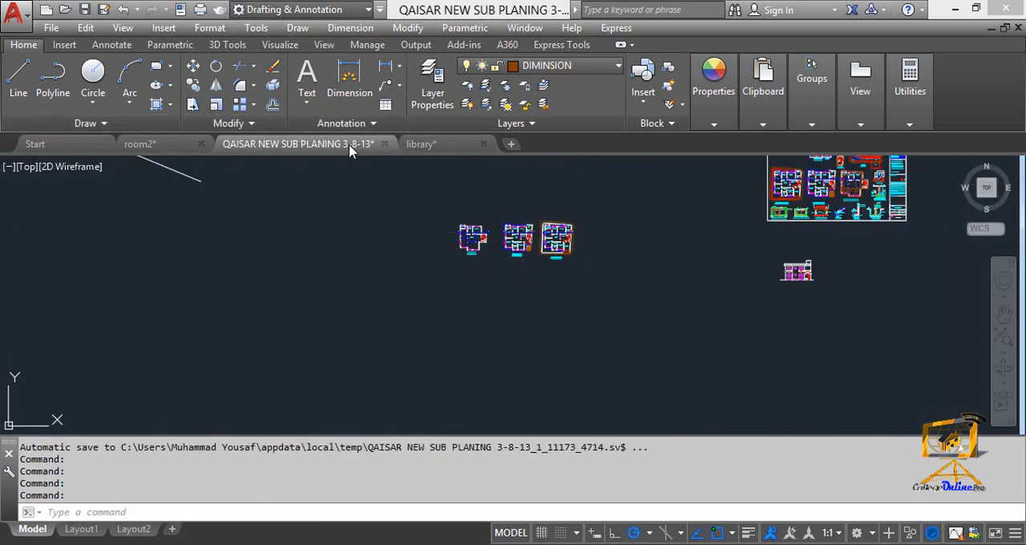